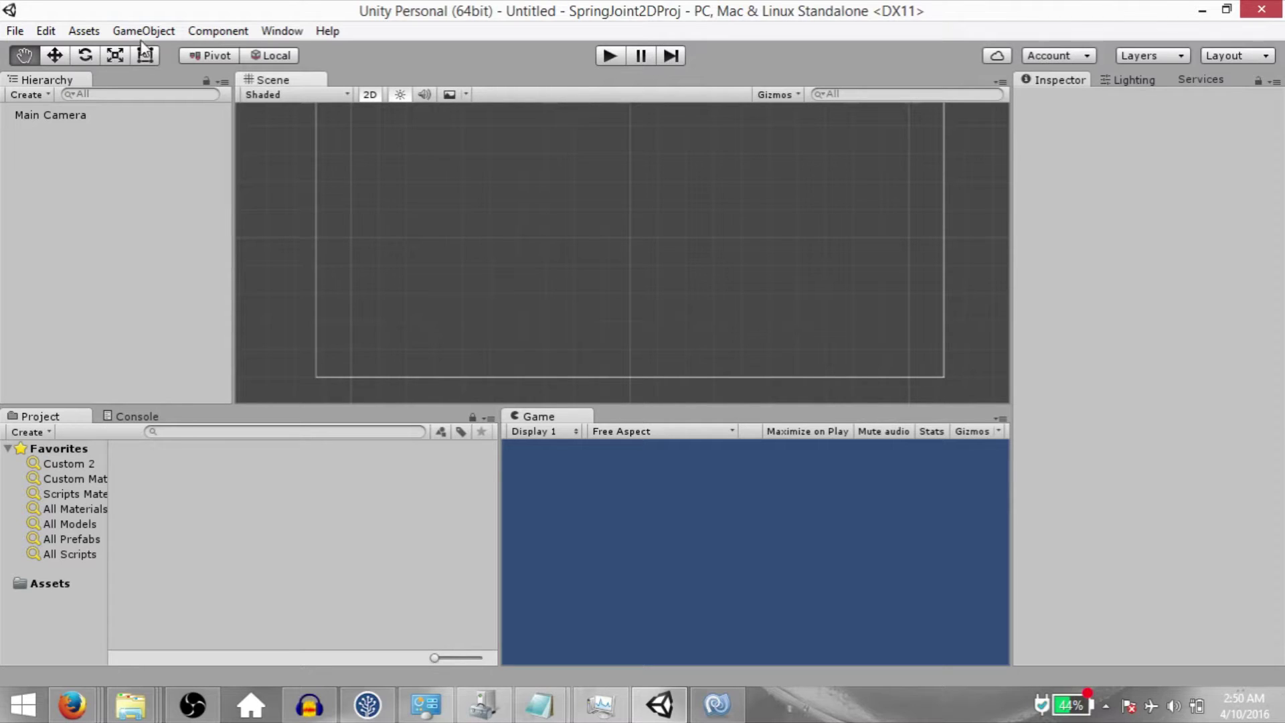
Step: Open the GameObject menu in the untitled scene that holds only the Main Camera
{"action": "left_click", "coordinate": [143, 27]}
Step: Create a quad, replace its Mesh Collider with a Box Collider 2D, and place it upper left
{"action": "mouse_move", "coordinate": [224, 98]}
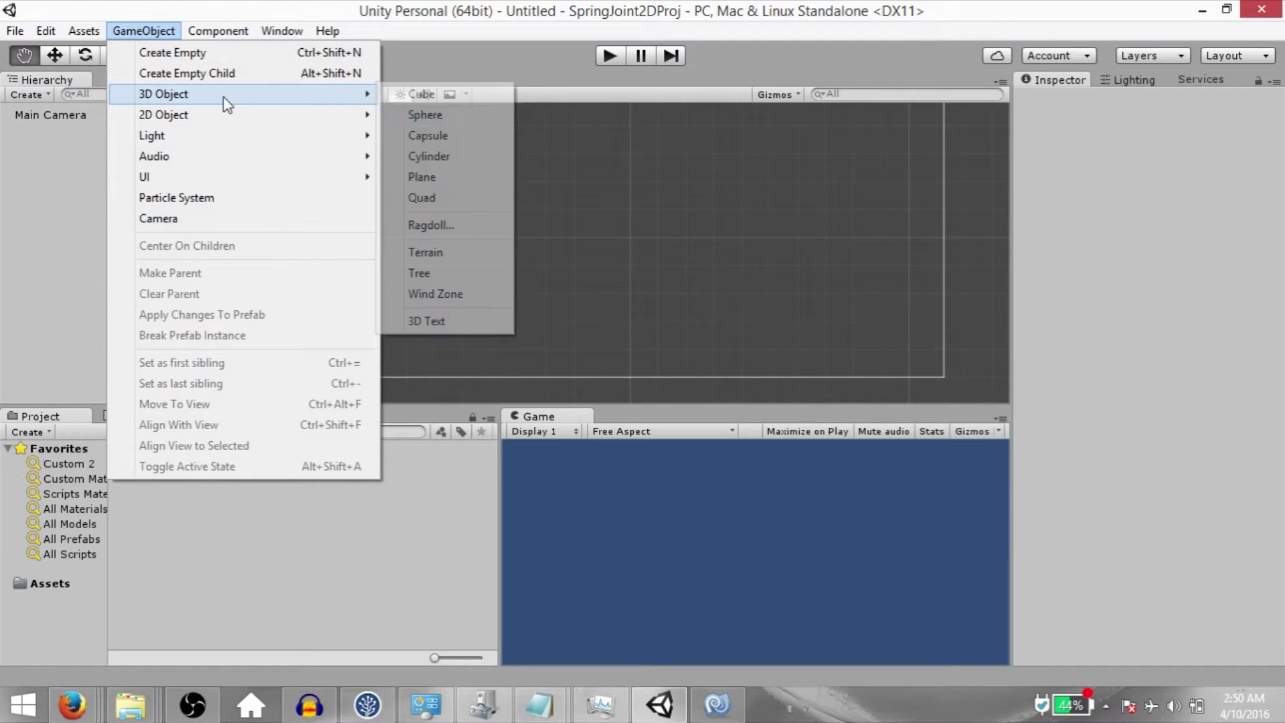
{"action": "left_click", "coordinate": [449, 198]}
{"action": "right_click", "coordinate": [1092, 242]}
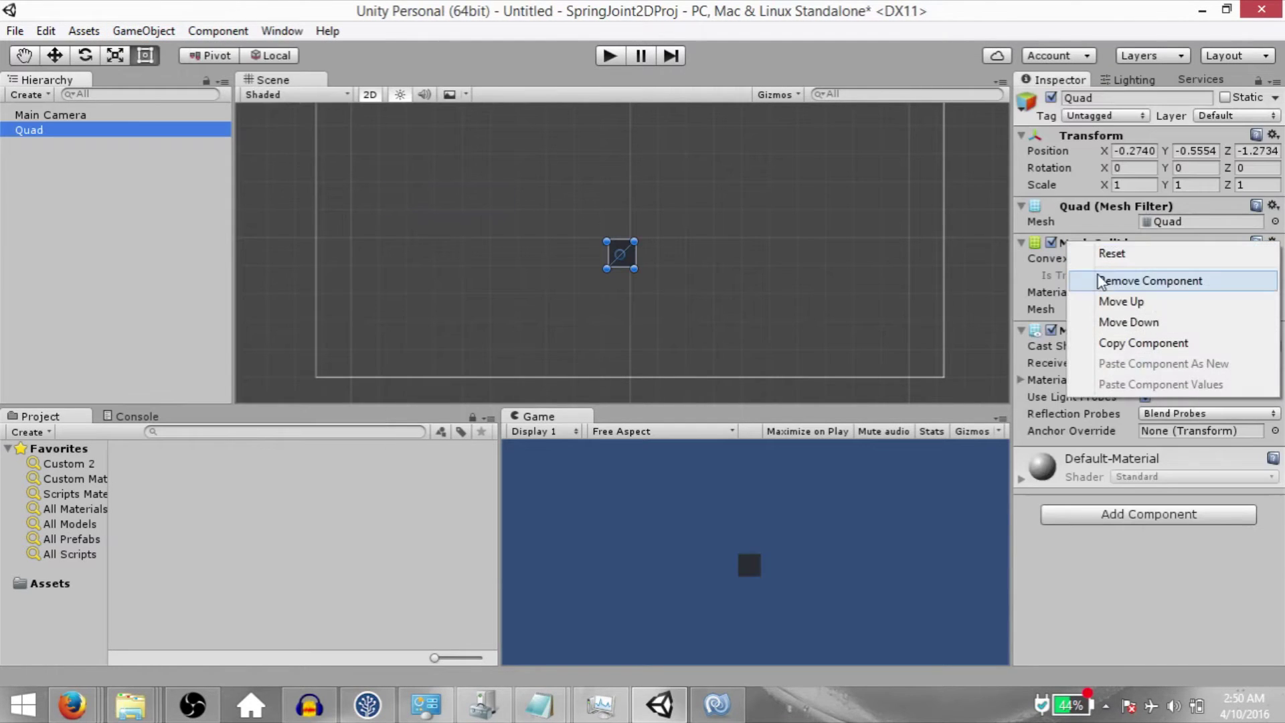
{"action": "left_click", "coordinate": [1098, 282]}
{"action": "key", "text": "ctrl+shift+a"}
{"action": "type", "text": "boxcol"}
{"action": "key", "text": "Down"}
{"action": "key", "text": "Return"}
{"action": "left_click_drag", "start_coordinate": [625, 265], "coordinate": [637, 383]}
Step: Duplicate the quad and stretch the copy into a wide, flat floor
{"action": "key", "text": "ctrl+d"}
{"action": "key", "text": "r"}
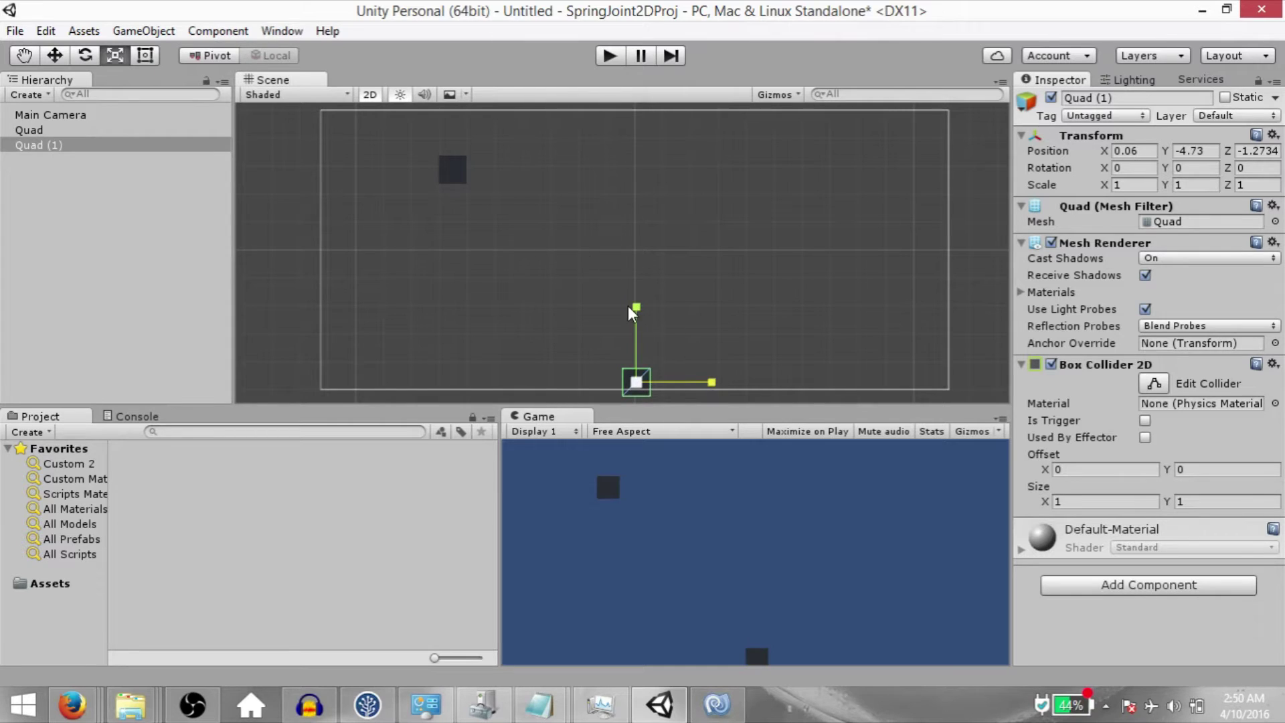
{"action": "left_click_drag", "start_coordinate": [636, 307], "coordinate": [1194, 576]}
{"action": "key", "text": "w"}
Step: Copy the floor bar, rotate it upright into a left wall, and duplicate that wall
{"action": "key", "text": "ctrl+d"}
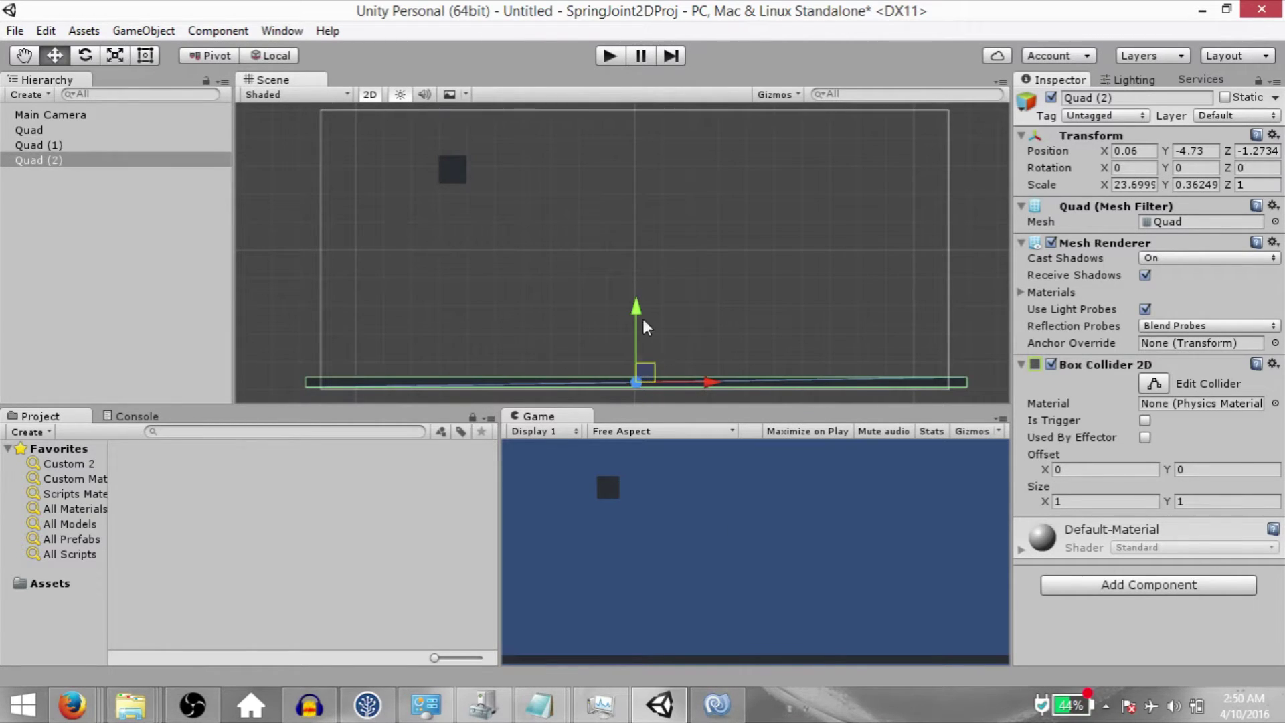
{"action": "key", "text": "e"}
{"action": "left_click_drag", "start_coordinate": [670, 315], "coordinate": [773, 228]}
{"action": "key", "text": "w"}
{"action": "left_click_drag", "start_coordinate": [643, 389], "coordinate": [1011, 312]}
{"action": "key", "text": "ctrl+d"}
Step: Duplicate the small top-left square and move the copy to the scene centre
{"action": "left_click", "coordinate": [452, 170]}
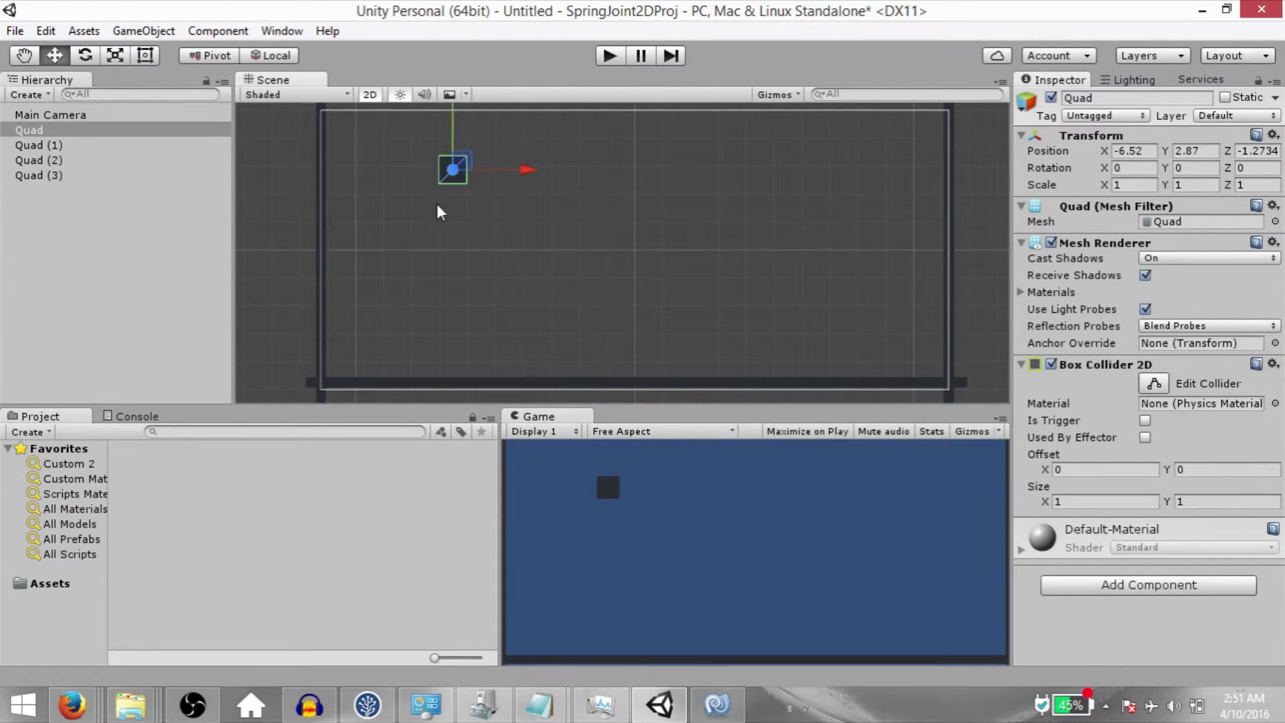
{"action": "key", "text": "ctrl+d"}
{"action": "left_click_drag", "start_coordinate": [458, 160], "coordinate": [58, 191]}
{"action": "key", "text": "r"}
Step: Rename the widened centre copy to Block and give it a Rigidbody 2D
{"action": "left_click", "coordinate": [93, 190]}
{"action": "key", "text": "F2"}
{"action": "type", "text": "Block"}
{"action": "key", "text": "Return"}
{"action": "key", "text": "ctrl+shift+a"}
{"action": "type", "text": "rigi"}
{"action": "key", "text": "Down"}
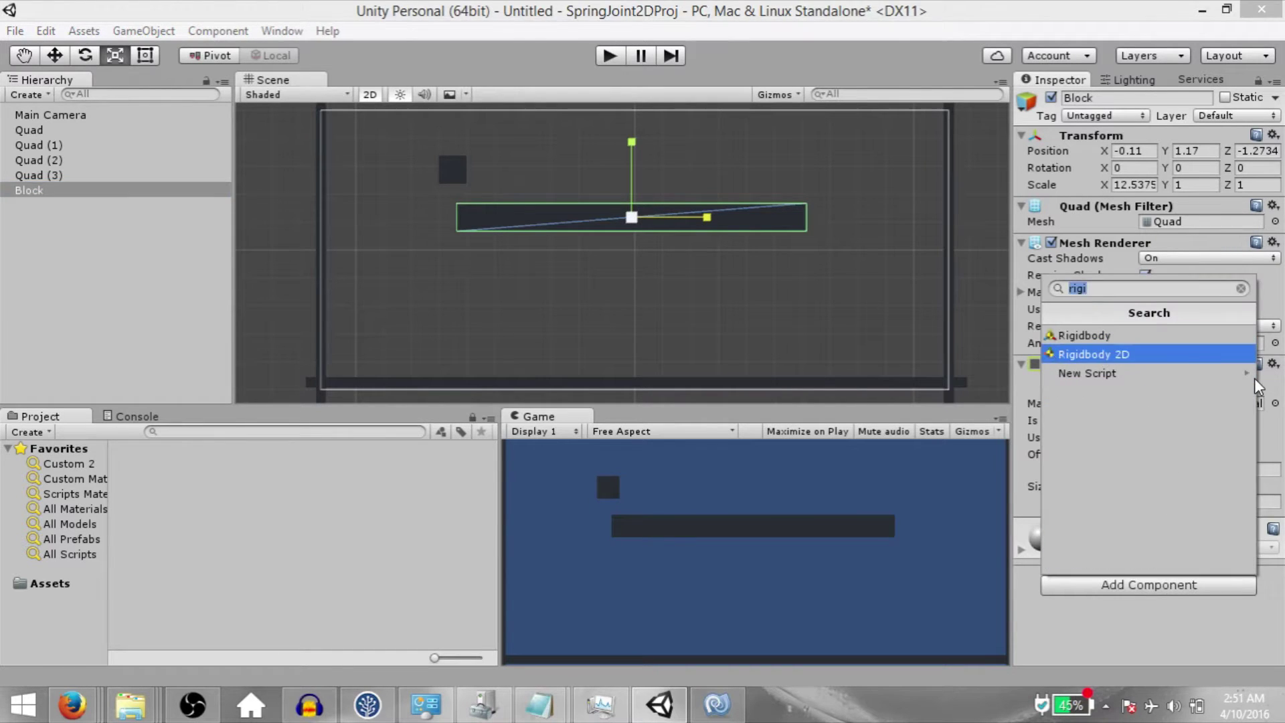
{"action": "key", "text": "Return"}
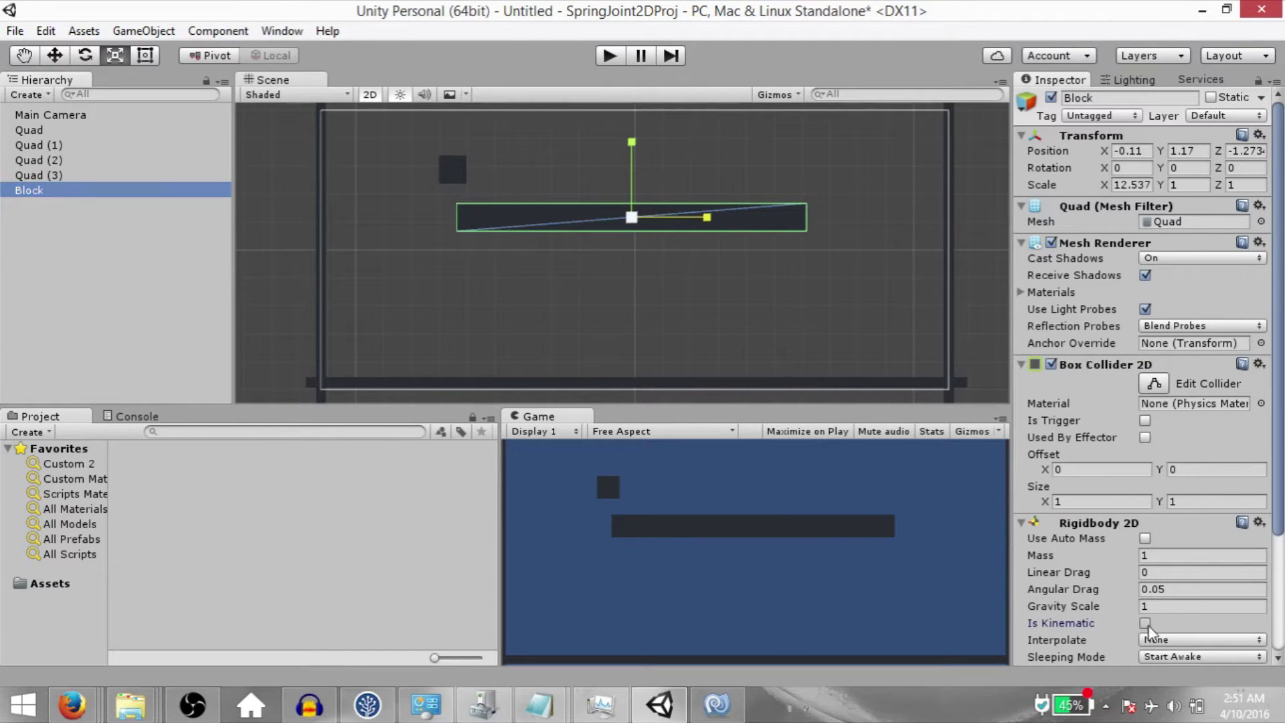
Step: Duplicate the small square, move it below Block, and add a Rigidbody 2D
{"action": "left_click", "coordinate": [453, 170]}
{"action": "key", "text": "ctrl+d"}
{"action": "key", "text": "w"}
{"action": "left_click_drag", "start_coordinate": [462, 167], "coordinate": [645, 300]}
{"action": "key", "text": "ctrl+shift+a"}
{"action": "key", "text": "Down"}
{"action": "key", "text": "Return"}
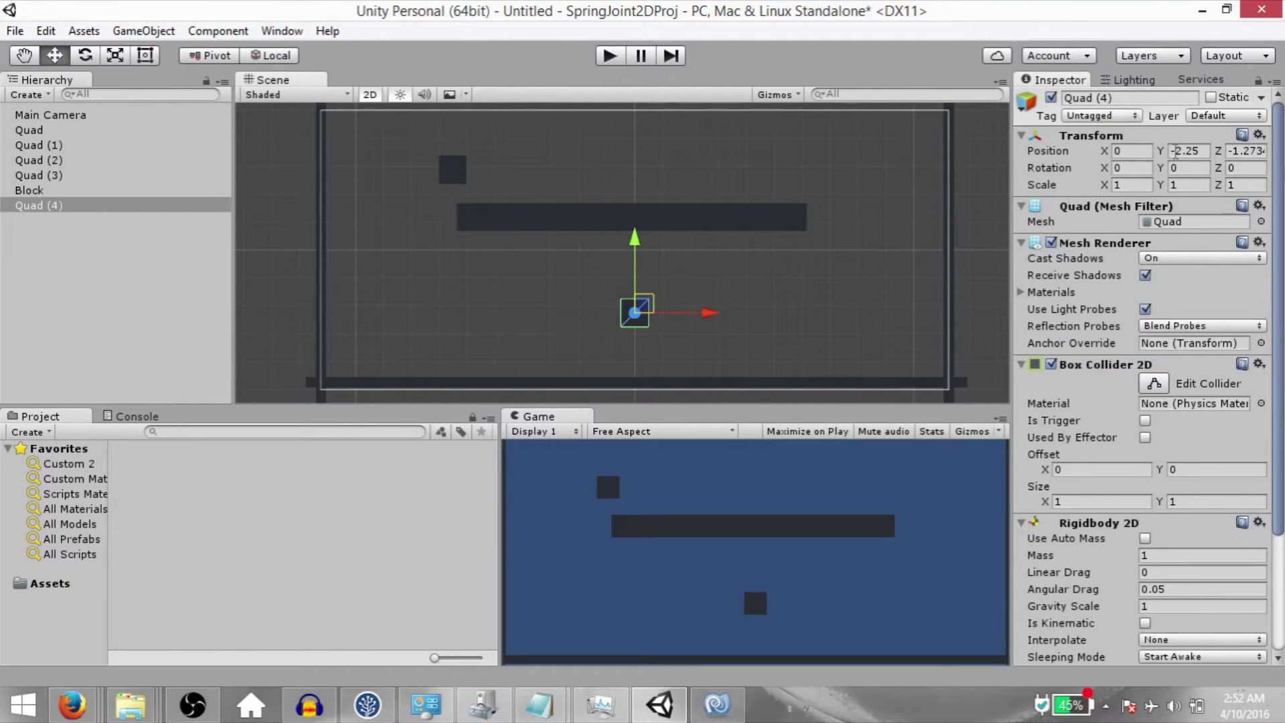
Step: Set Block's X position to 0
{"action": "left_click", "coordinate": [1138, 151]}
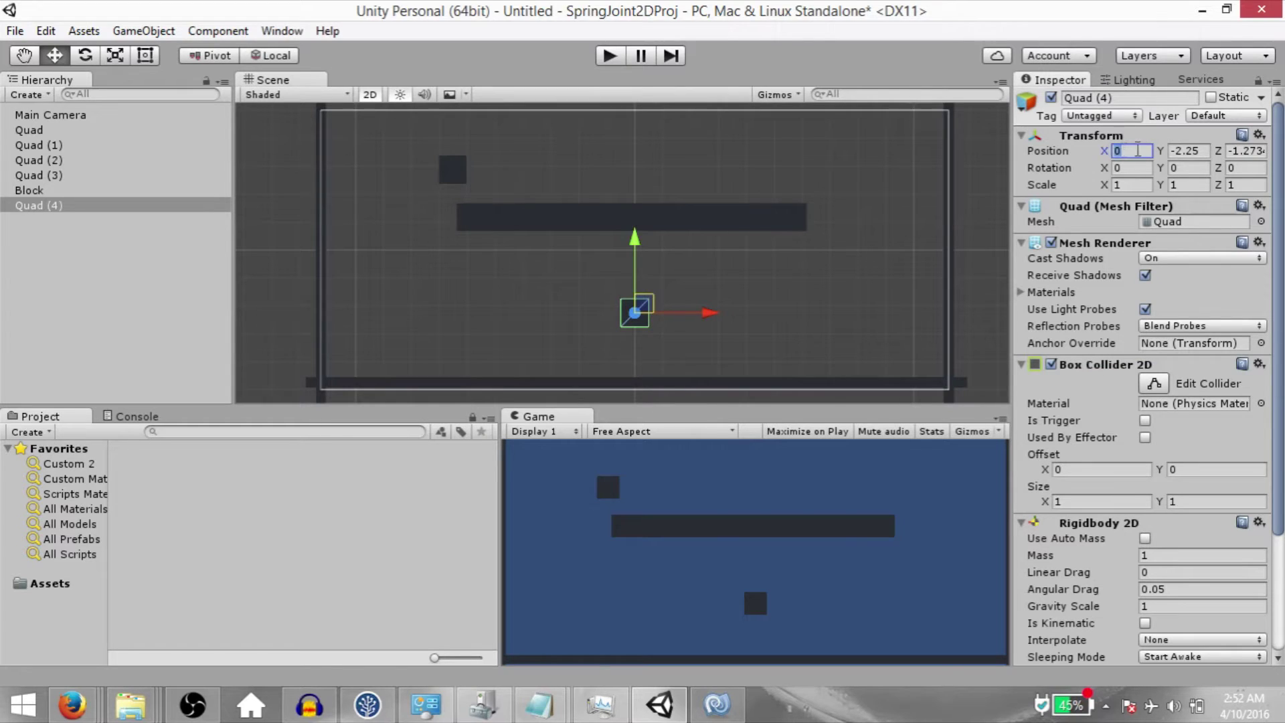
{"action": "left_click", "coordinate": [632, 220]}
{"action": "left_click", "coordinate": [1131, 151]}
{"action": "type", "text": "0"}
{"action": "key", "text": "Return"}
Step: Name the new square SpringBlock and duplicate the small top-left square again
{"action": "left_click", "coordinate": [39, 206]}
{"action": "type", "text": "SpringBloc"}
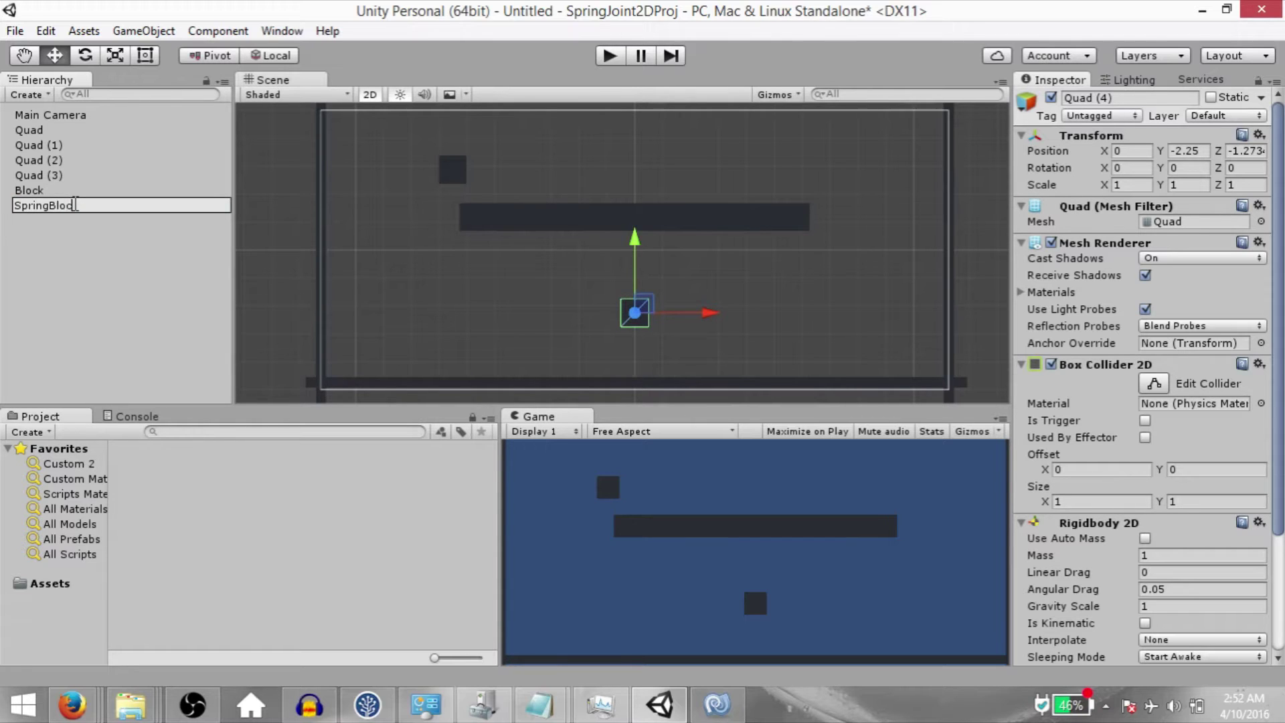
{"action": "type", "text": "k"}
{"action": "key", "text": "Return"}
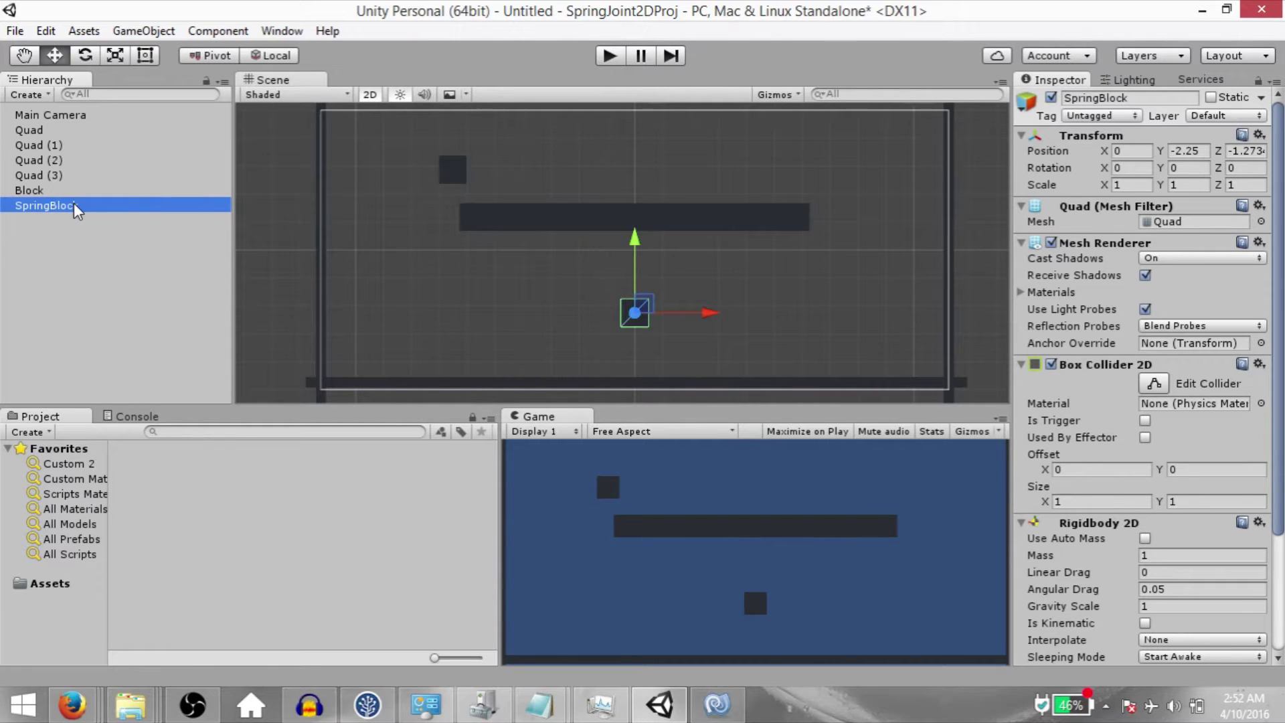
{"action": "left_click", "coordinate": [464, 173]}
{"action": "key", "text": "ctrl+d"}
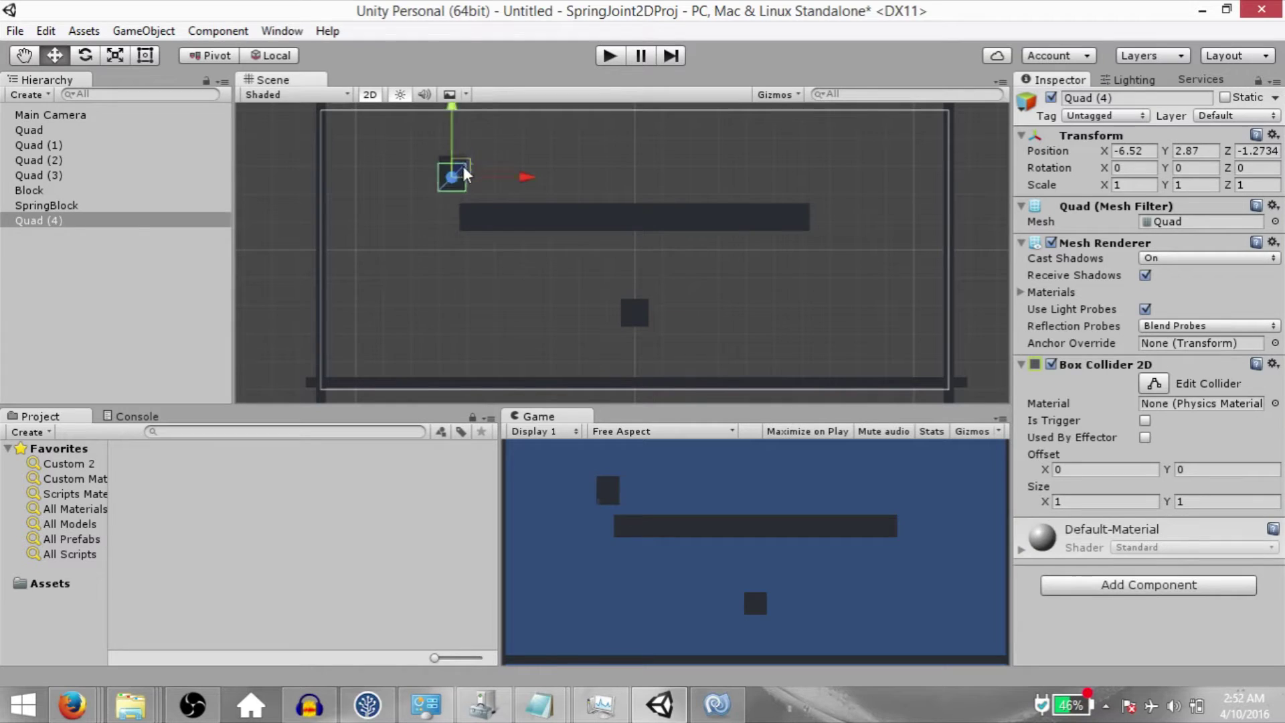
Step: Move the new copy left of SpringBlock and rename it Player
{"action": "left_click_drag", "start_coordinate": [465, 160], "coordinate": [432, 299]}
{"action": "left_click", "coordinate": [131, 222]}
{"action": "left_click", "coordinate": [125, 221]}
{"action": "type", "text": "Player"}
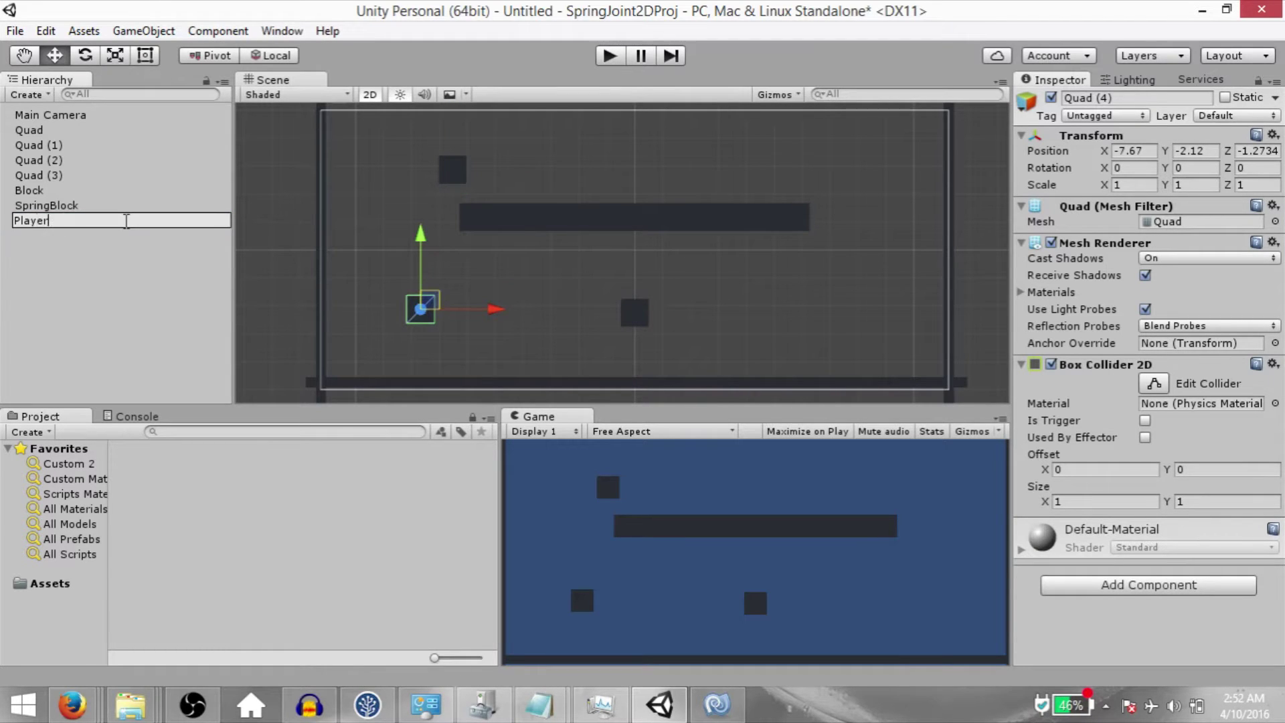
{"action": "key", "text": "Return"}
Step: Give Player a Rigidbody 2D with Gravity Scale 9.8
{"action": "key", "text": "ctrl+shift+a"}
{"action": "key", "text": "Down"}
{"action": "key", "text": "Return"}
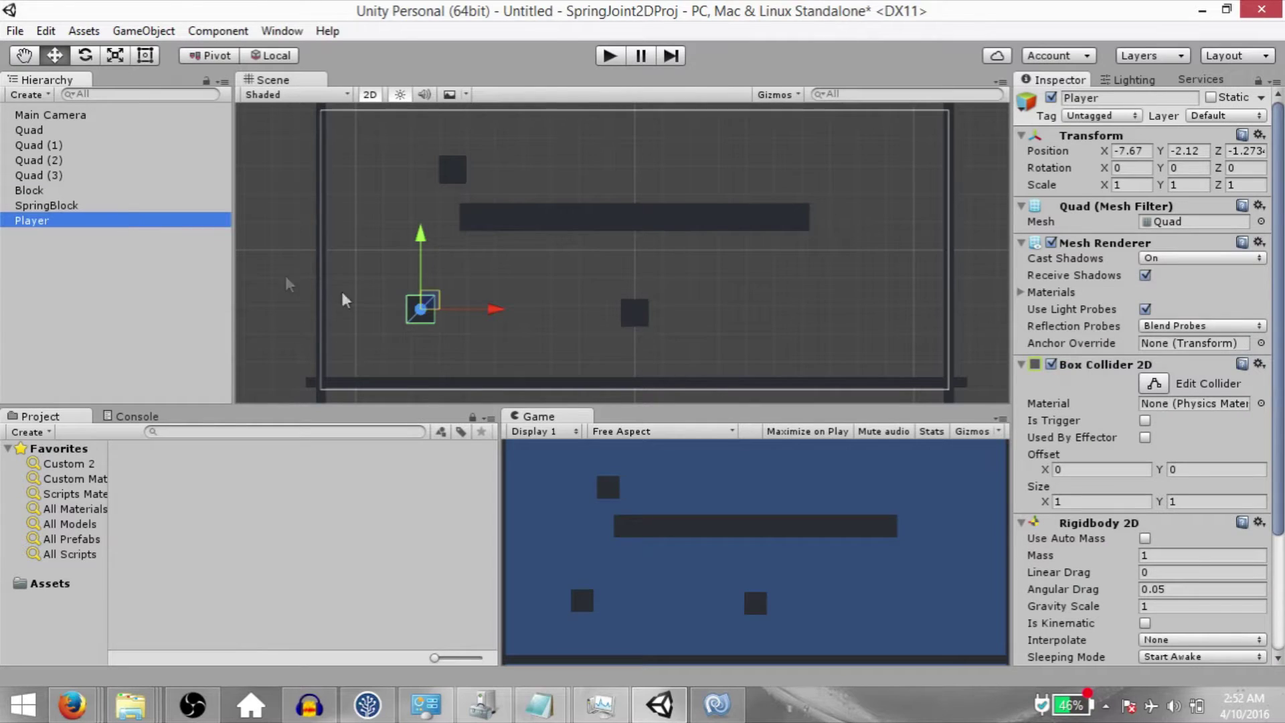
{"action": "scroll", "coordinate": [1193, 469], "scroll_direction": "down", "scroll_amount": 4}
{"action": "left_click", "coordinate": [1194, 447]}
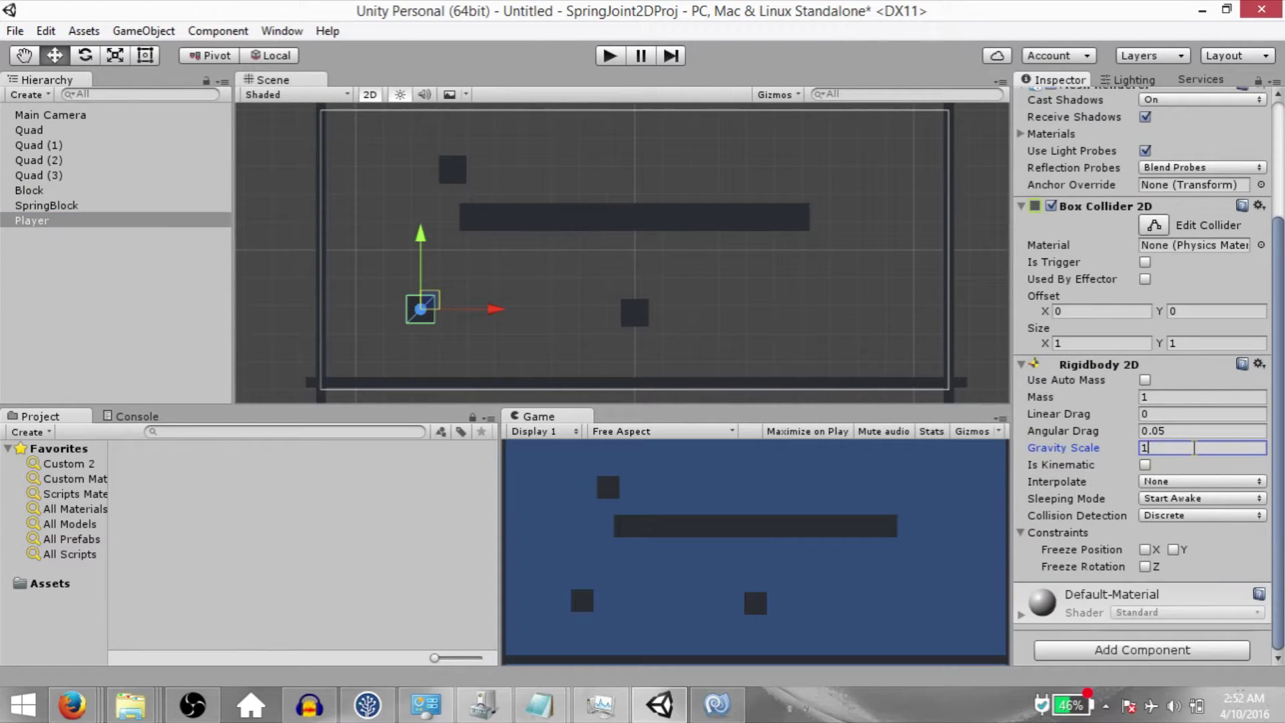
Step: Add a Spring Joint 2D component to SpringBlock
{"action": "left_click", "coordinate": [54, 204]}
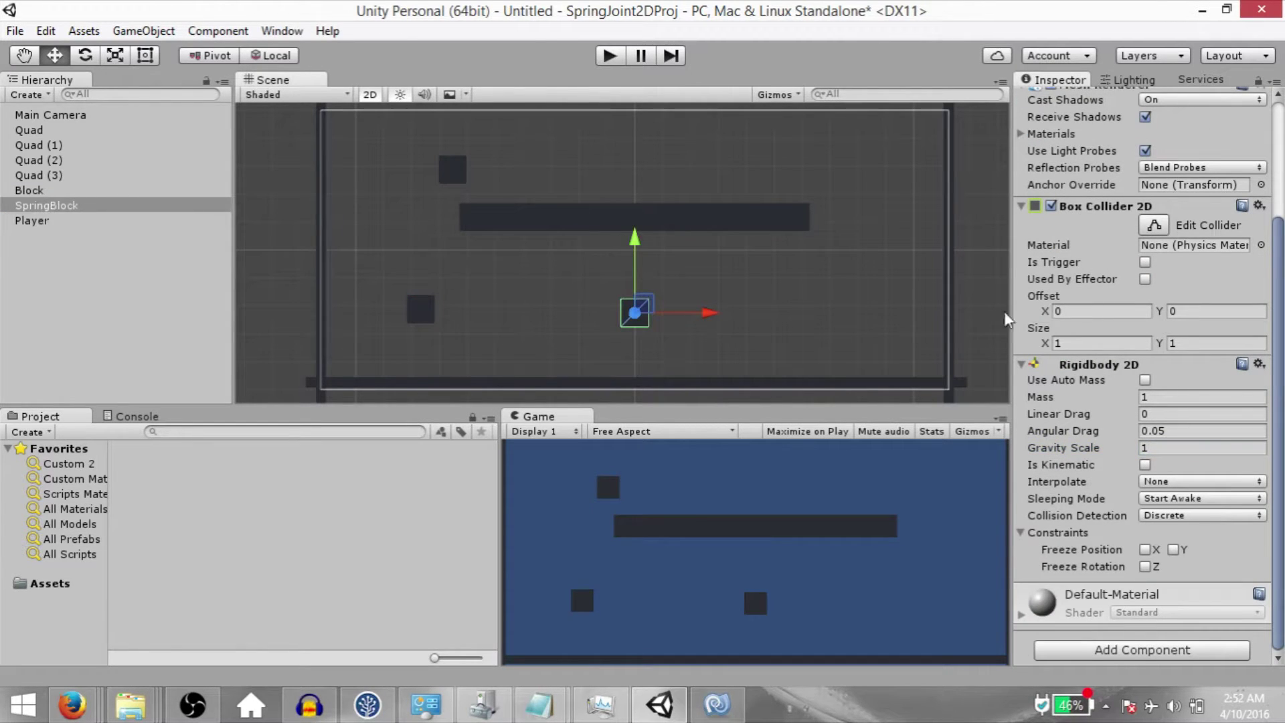
{"action": "left_click", "coordinate": [1142, 649]}
{"action": "type", "text": "spring"}
{"action": "key", "text": "Down"}
{"action": "key", "text": "Return"}
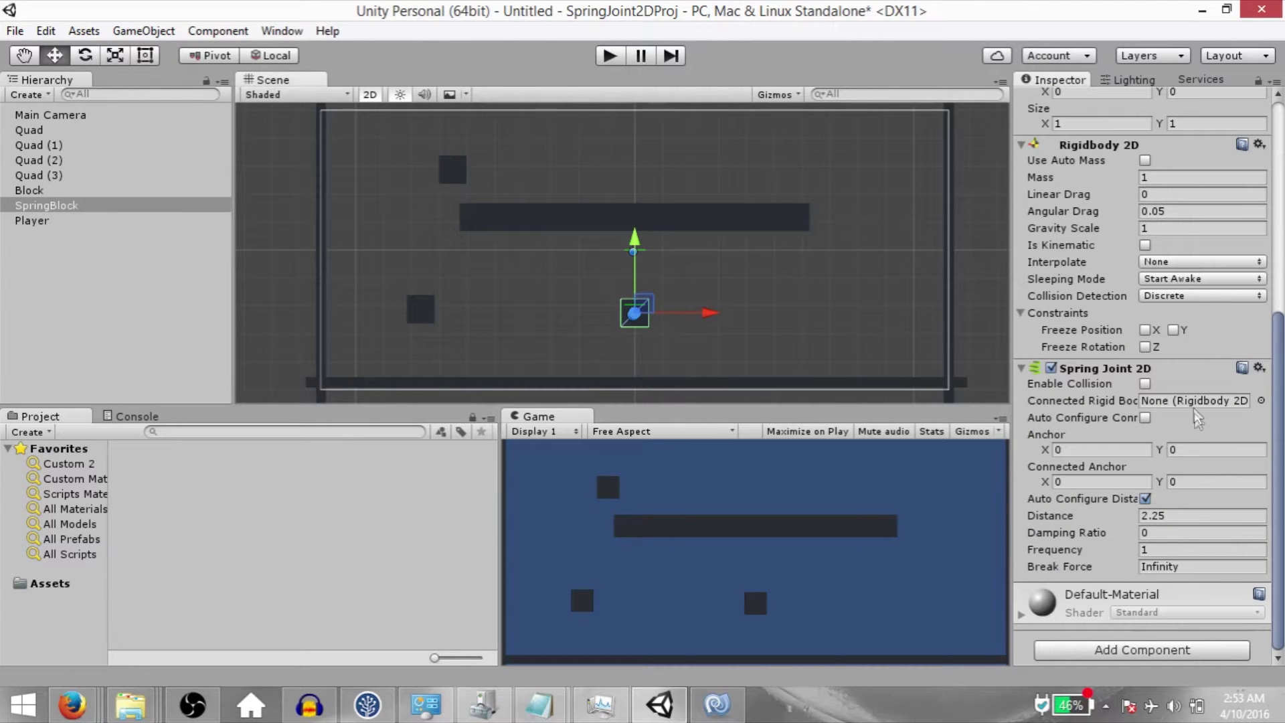
Step: Create and attach a new script named playerMoveScript04 to Player
{"action": "left_click", "coordinate": [420, 309]}
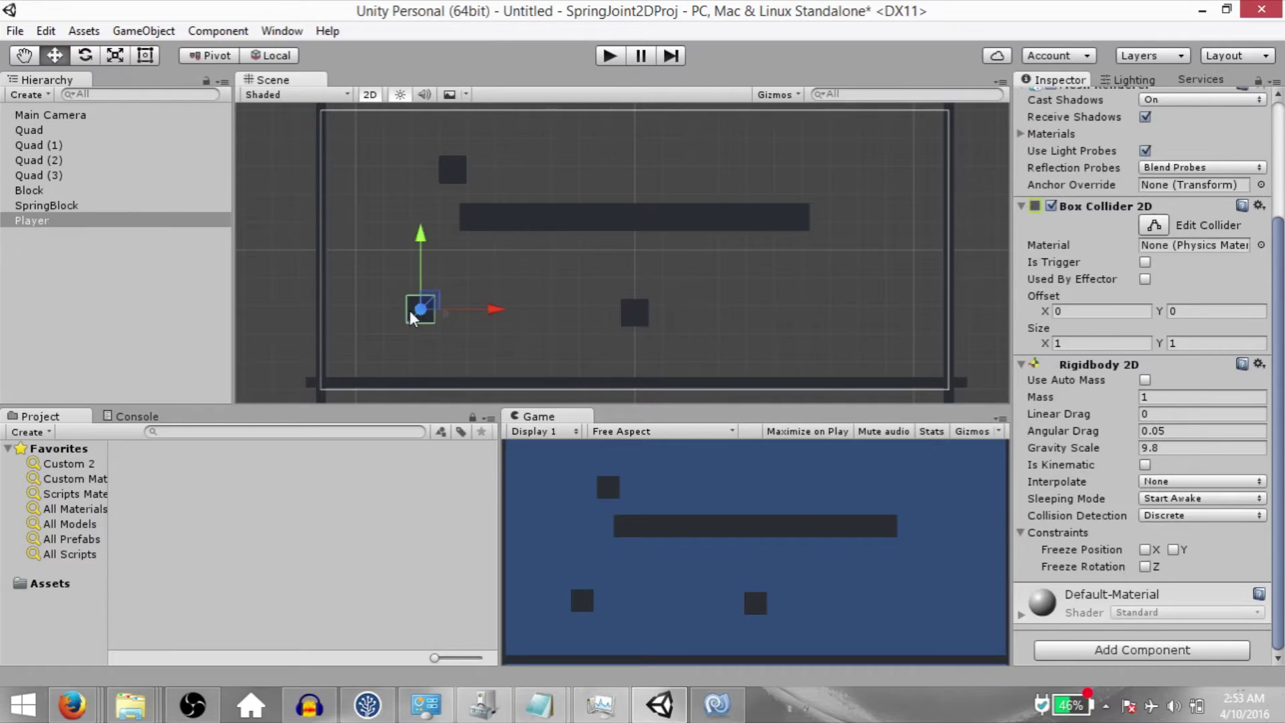
{"action": "key", "text": "ctrl+shift+a"}
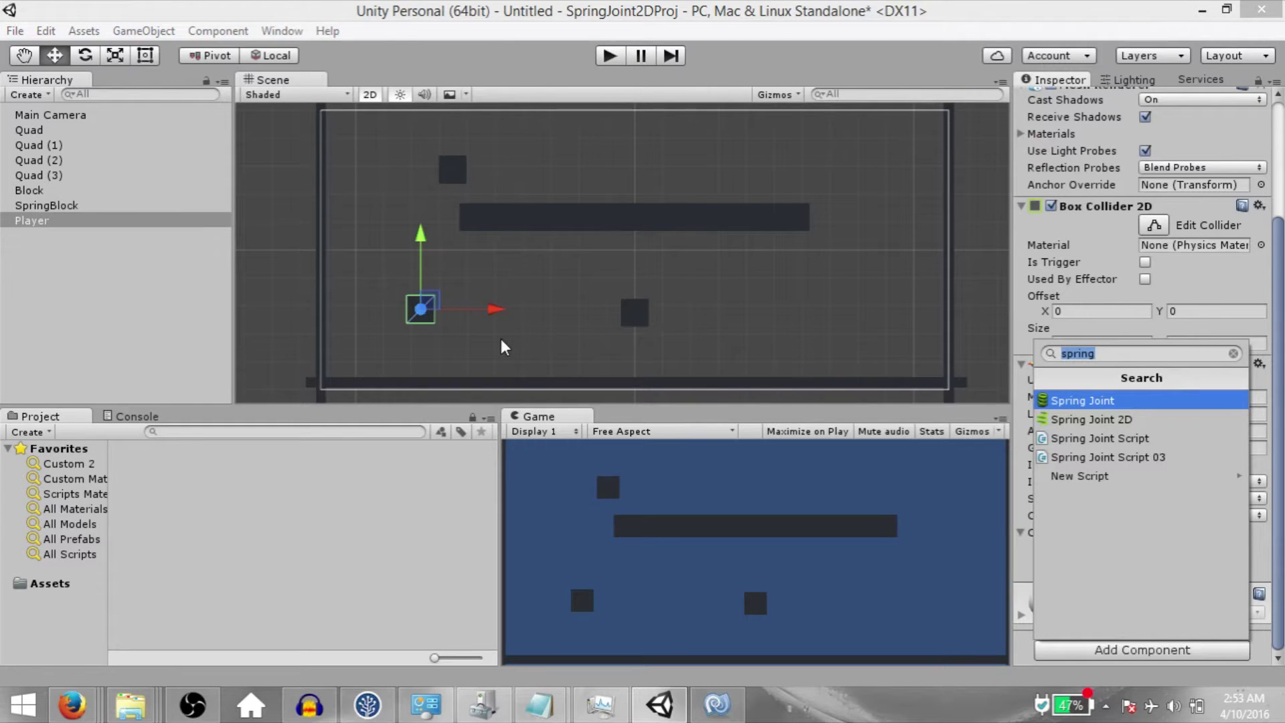
{"action": "type", "text": "playerMoveScript04"}
{"action": "key", "text": "Return"}
{"action": "key", "text": "Return"}
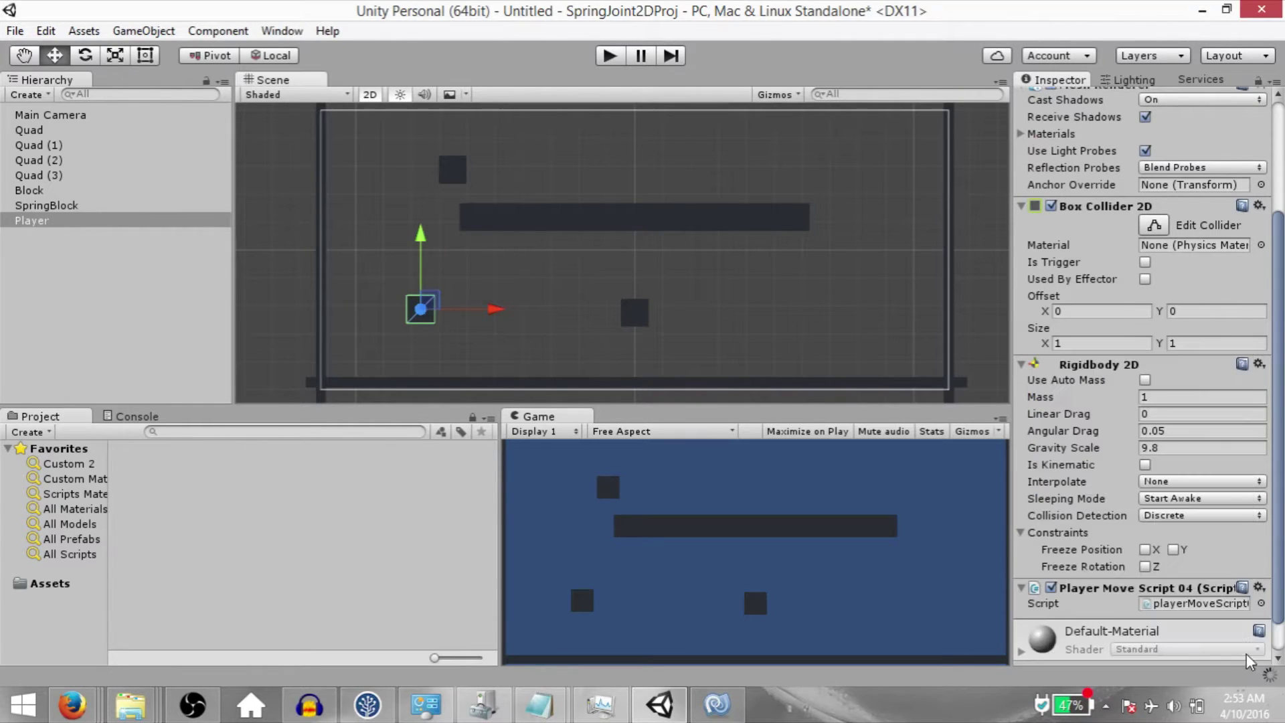
Step: Declare public moveForce and jumpForce floats (0f) and a private Rigidbody2D rbody2D
{"action": "double_click", "coordinate": [1205, 604]}
{"action": "type", "text": "public float "}
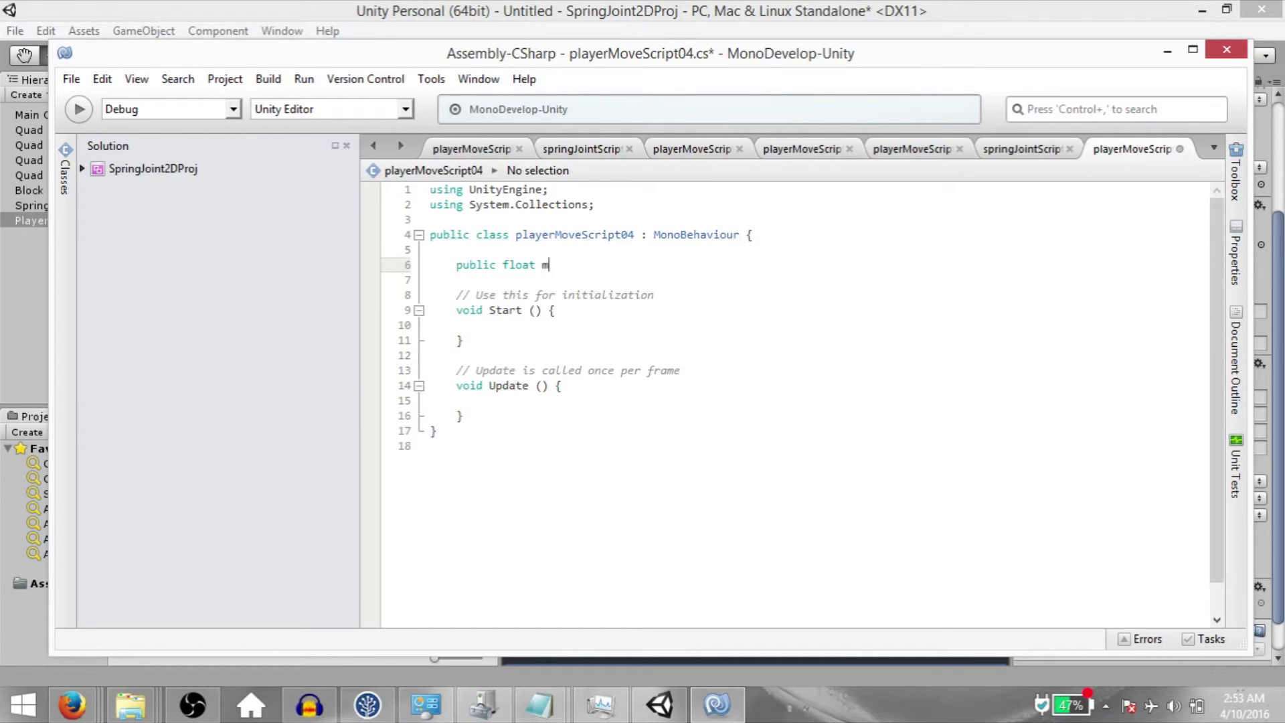
{"action": "type", "text": "moveForce = 0f;"}
{"action": "key", "text": "Return"}
{"action": "type", "text": "public float "}
{"action": "type", "text": "jumpForce = 0f;"}
{"action": "key", "text": "Return"}
{"action": "type", "text": "private Rigidbody2D b"}
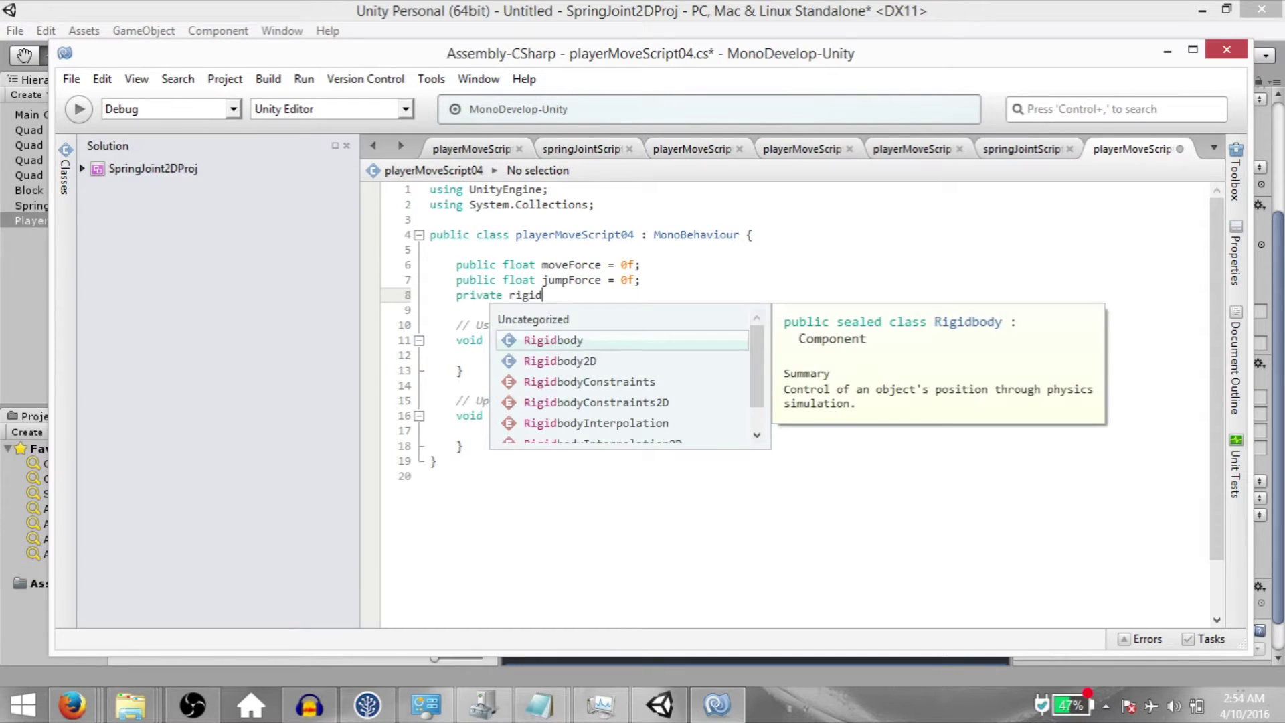
{"action": "key", "text": "BackSpace"}
{"action": "type", "text": "rbody2D;"}
Step: In Start(), assign rbody2D = GetComponent<Rigidbody2D>()
{"action": "left_click", "coordinate": [481, 355]}
{"action": "key", "text": "Return"}
{"action": "key", "text": "Return"}
{"action": "key", "text": "Up"}
{"action": "type", "text": "rb"}
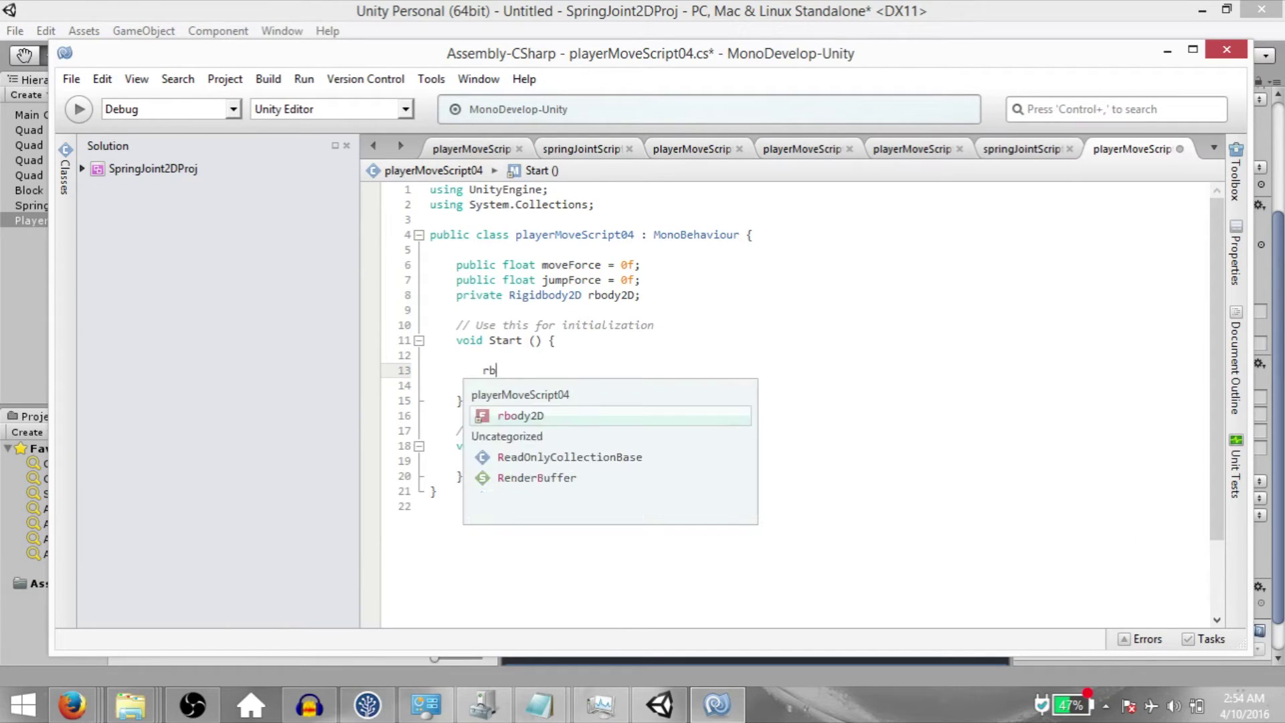
{"action": "type", "text": "ody2D = getco"}
{"action": "key", "text": "Return"}
{"action": "type", "text": "<Rigidbo2"}
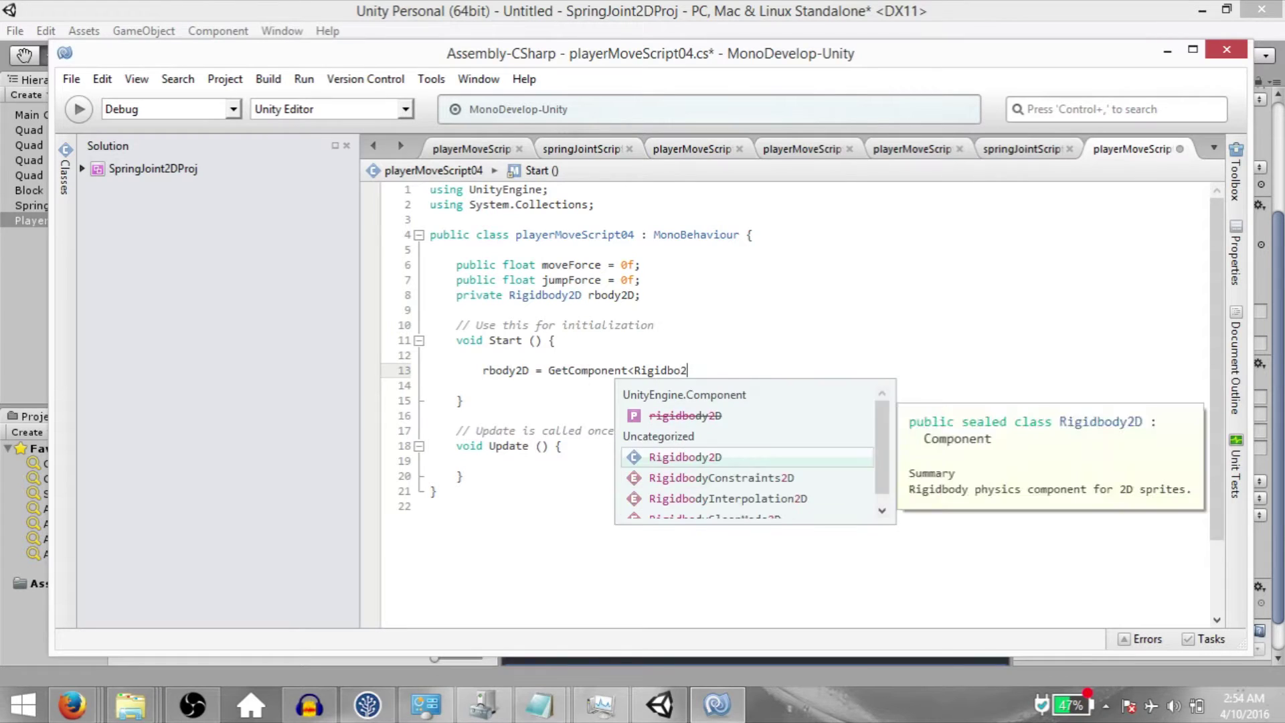
{"action": "key", "text": "Return"}
{"action": "type", "text": ">();"}
Step: In Update(), compute h from the horizontal axis times moveForce and apply it as rightward force
{"action": "left_click", "coordinate": [430, 460]}
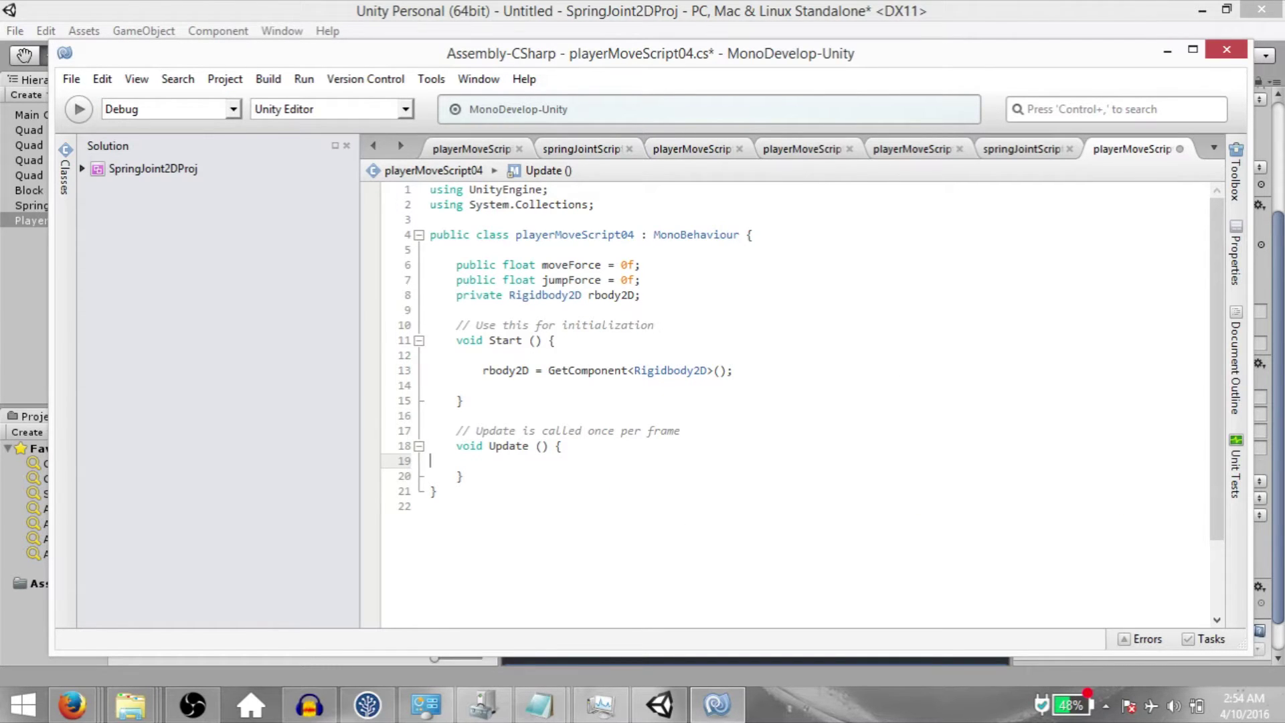
{"action": "key", "text": "Return"}
{"action": "key", "text": "Return"}
{"action": "key", "text": "Up"}
{"action": "type", "text": "float h = Input.getaxisRaw(\"Horinzontal\""}
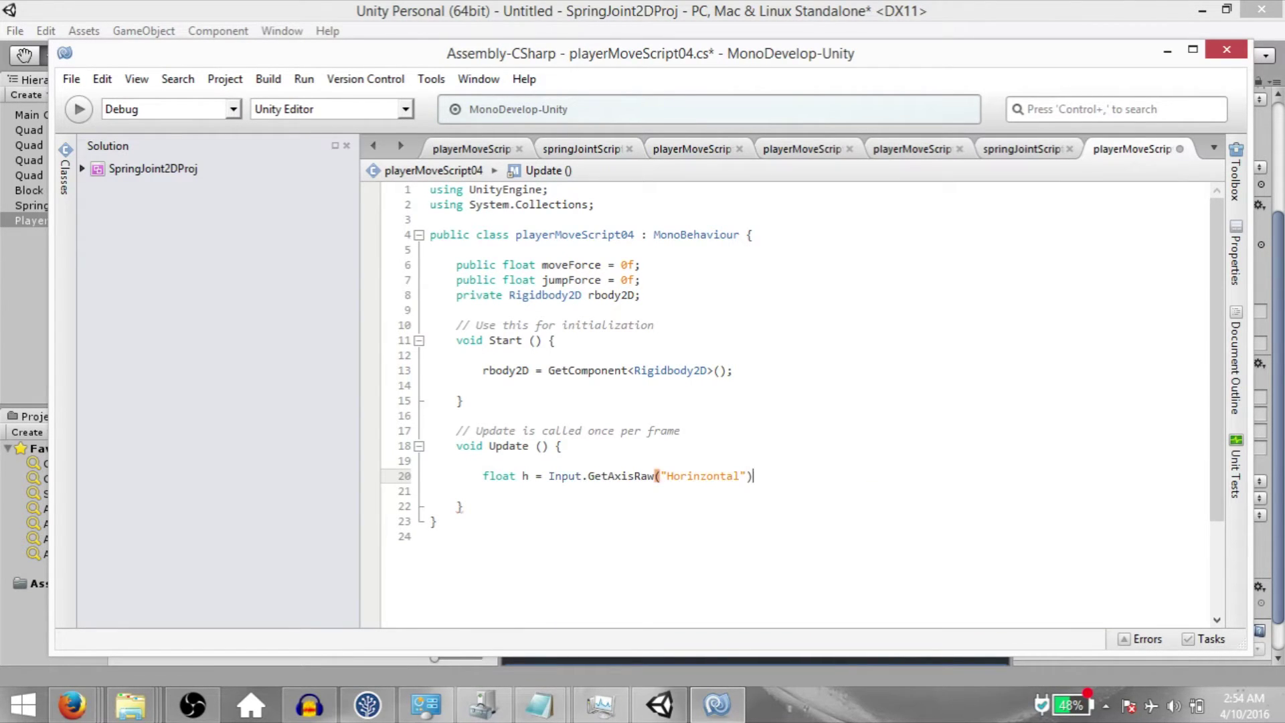
{"action": "type", "text": ") * moveForce;"}
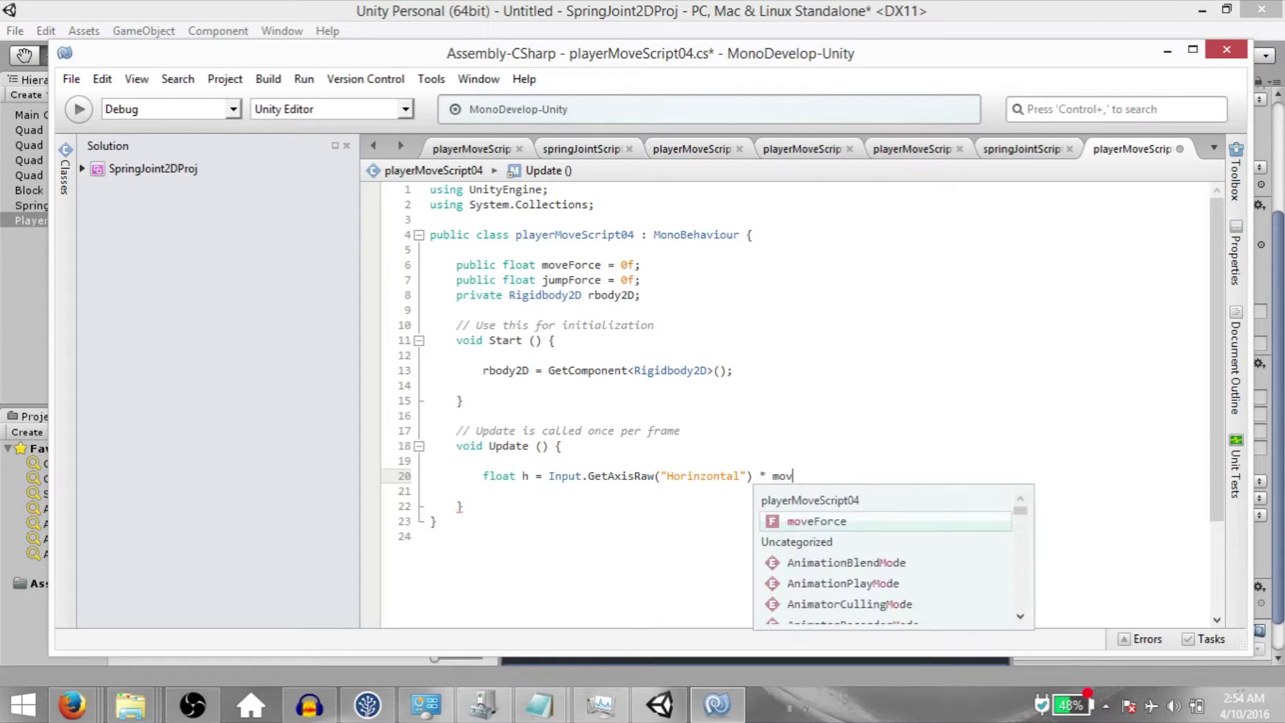
{"action": "key", "text": "Return"}
{"action": "key", "text": "Return"}
{"action": "type", "text": "rbod"}
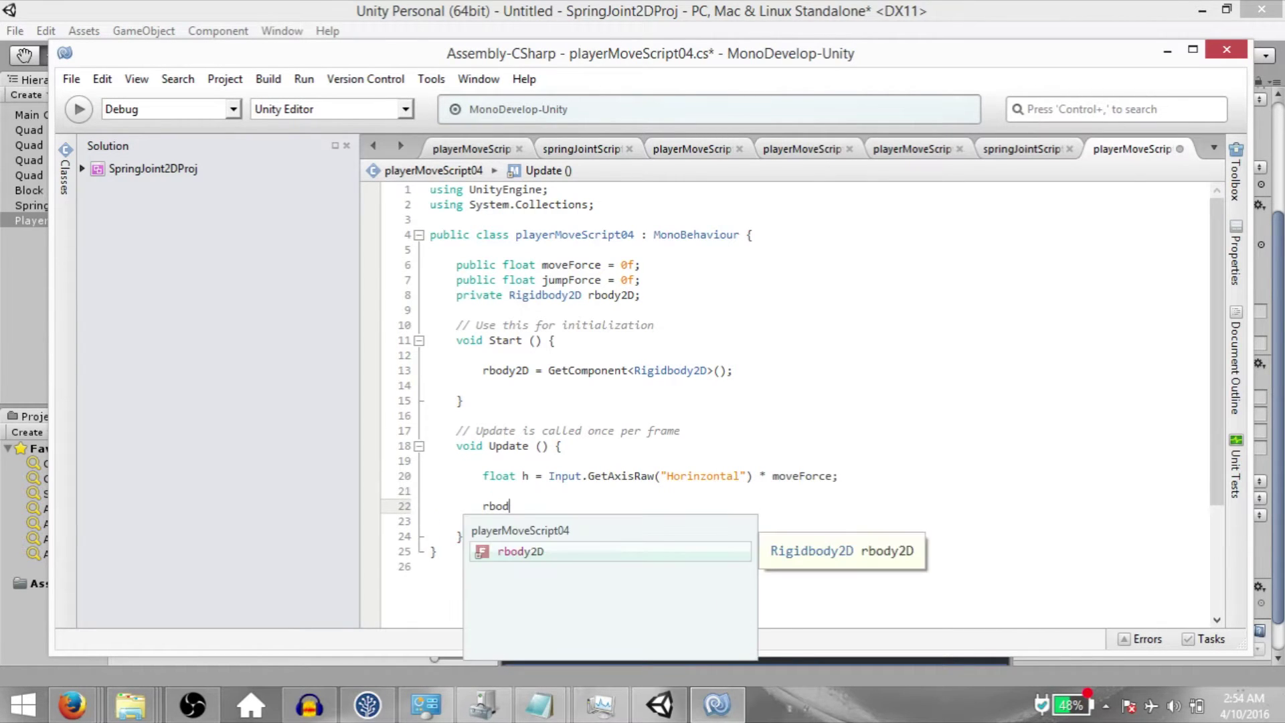
{"action": "type", "text": "y2D.AddForce(Vector2.right Update"}
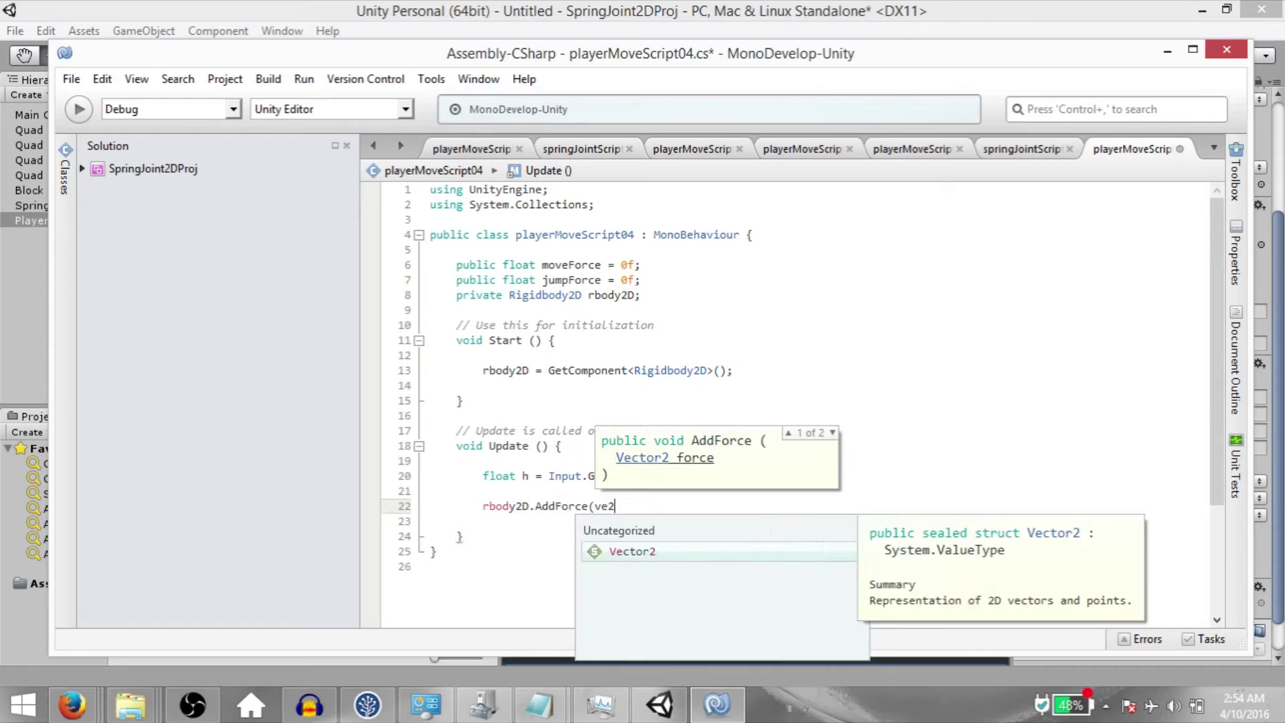
Step: Add a Space-key check applying Vector2.up * jumpForce, then save the script
{"action": "key", "text": "Return"}
{"action": "key", "text": "Return"}
{"action": "type", "text": "if"}
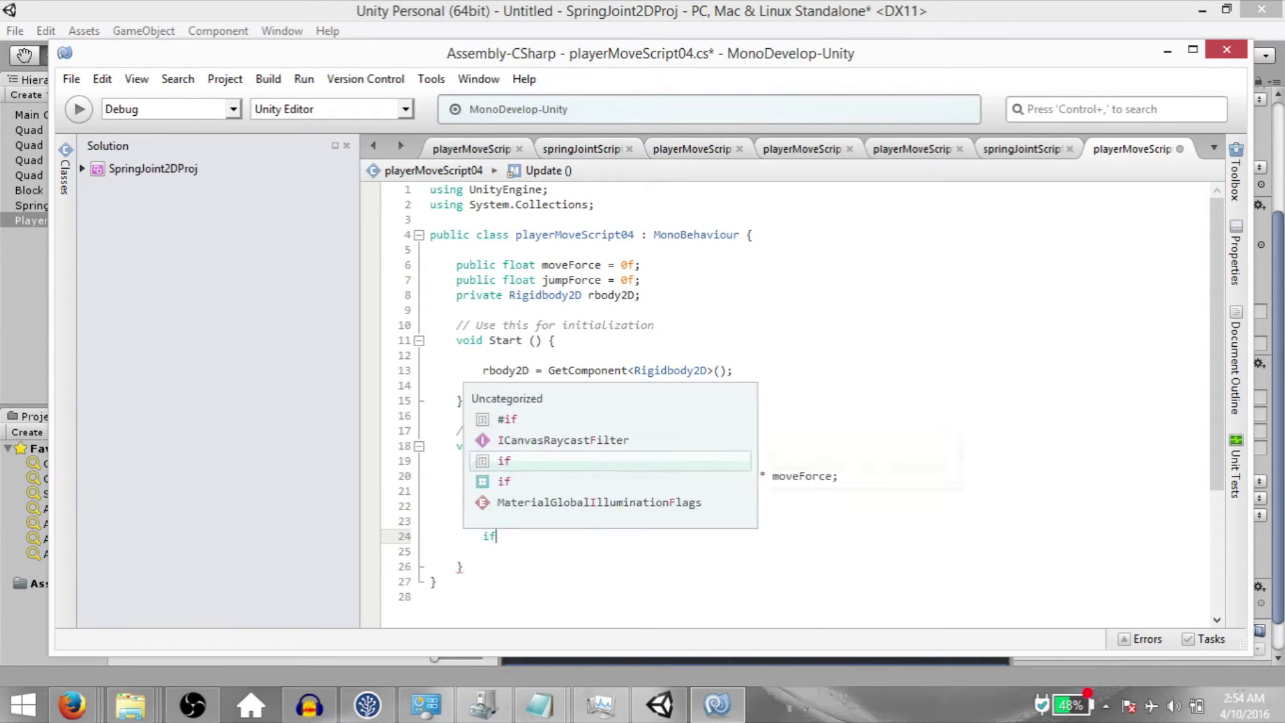
{"action": "type", "text": "(Input.getKeyDown(KeyCode.sp"}
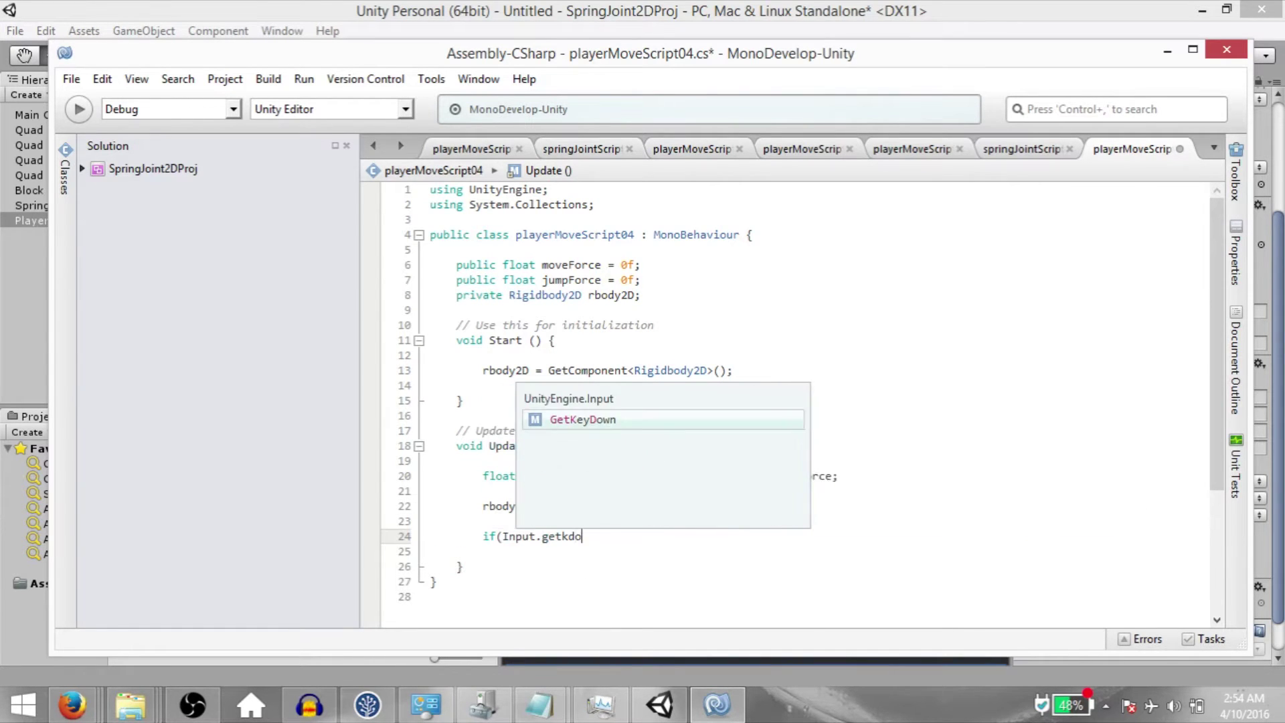
{"action": "type", "text": "ace))"}
{"action": "key", "text": "Return"}
{"action": "type", "text": "{"}
{"action": "key", "text": "Return"}
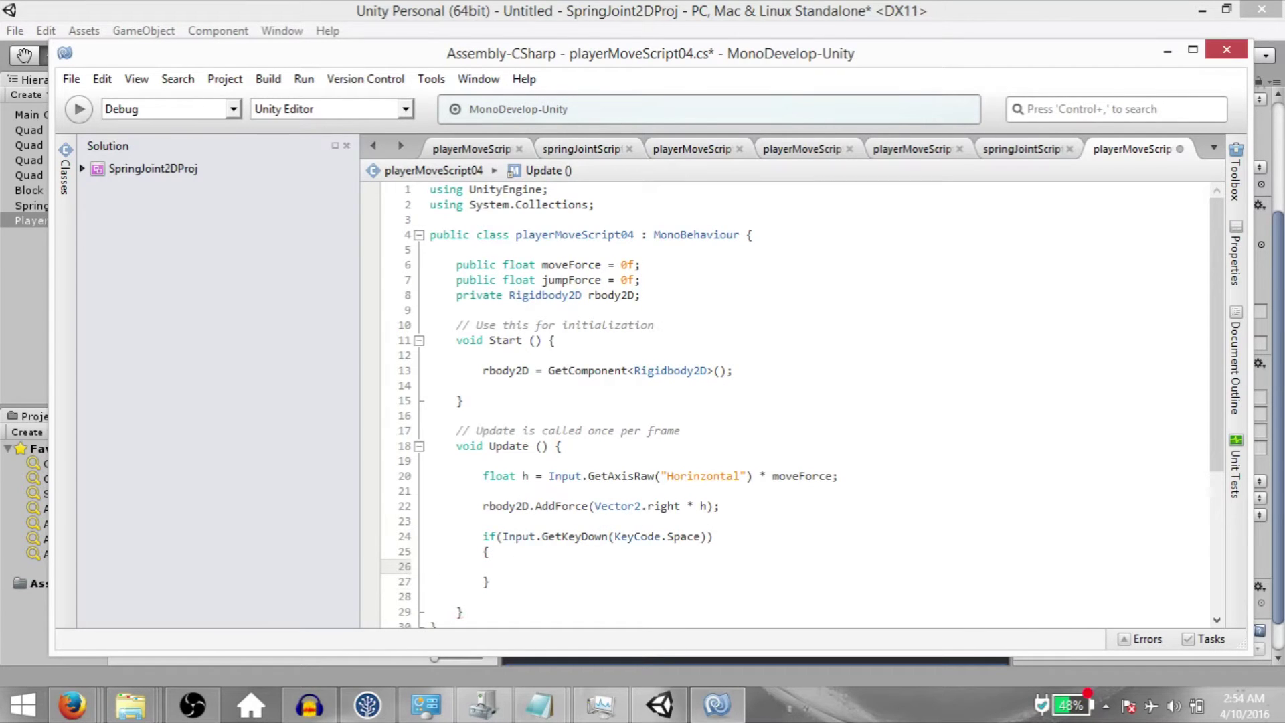
{"action": "type", "text": "rbo"}
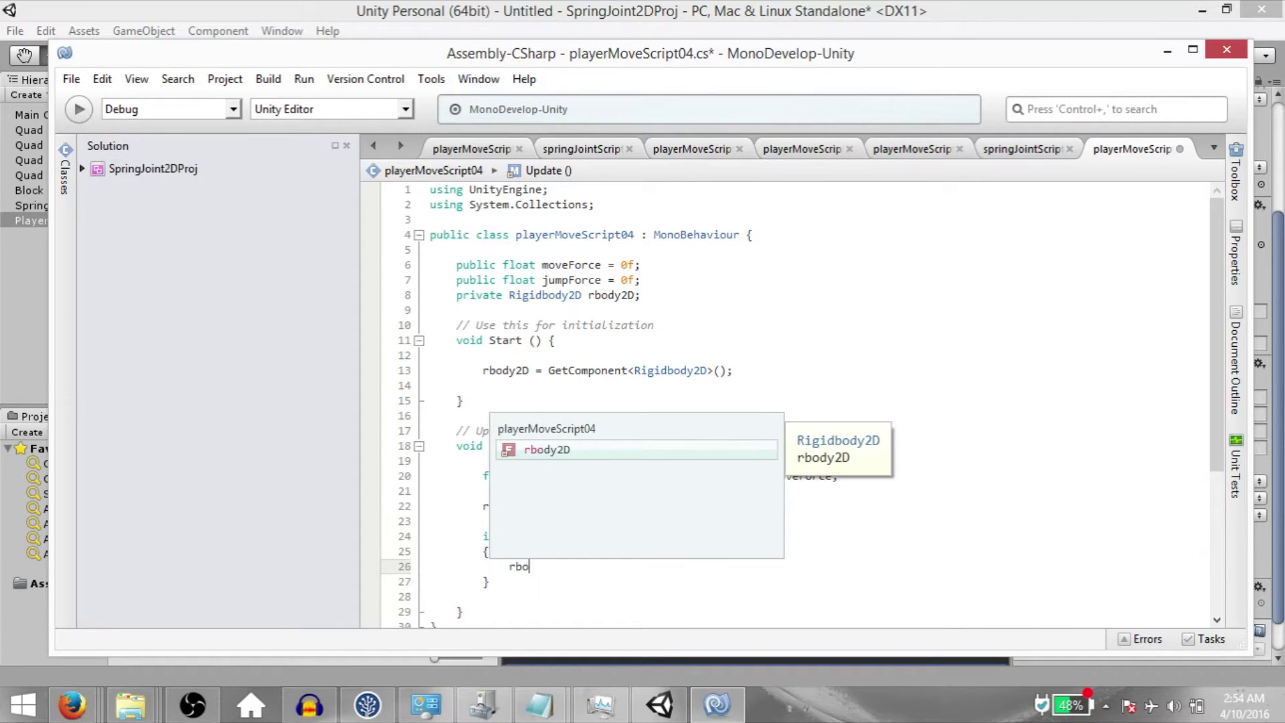
{"action": "type", "text": "dy2D.addForce(Vector2.up"}
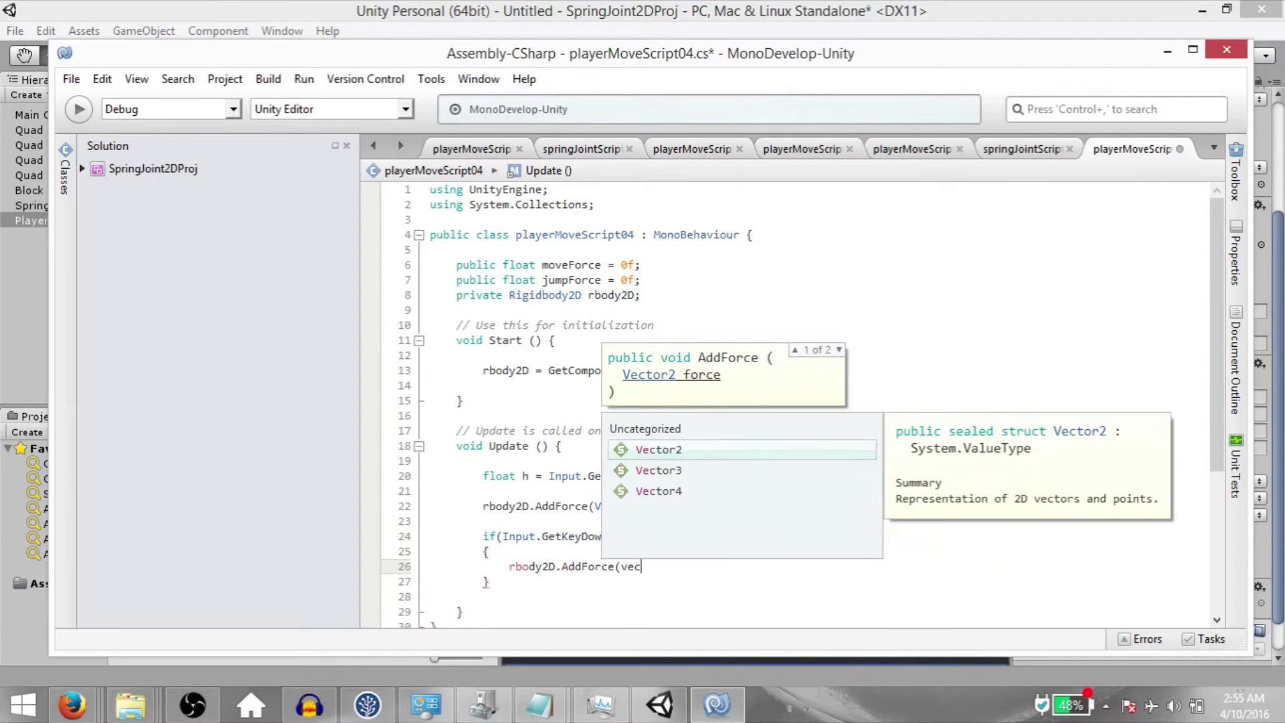
{"action": "type", "text": " * jumpForce);"}
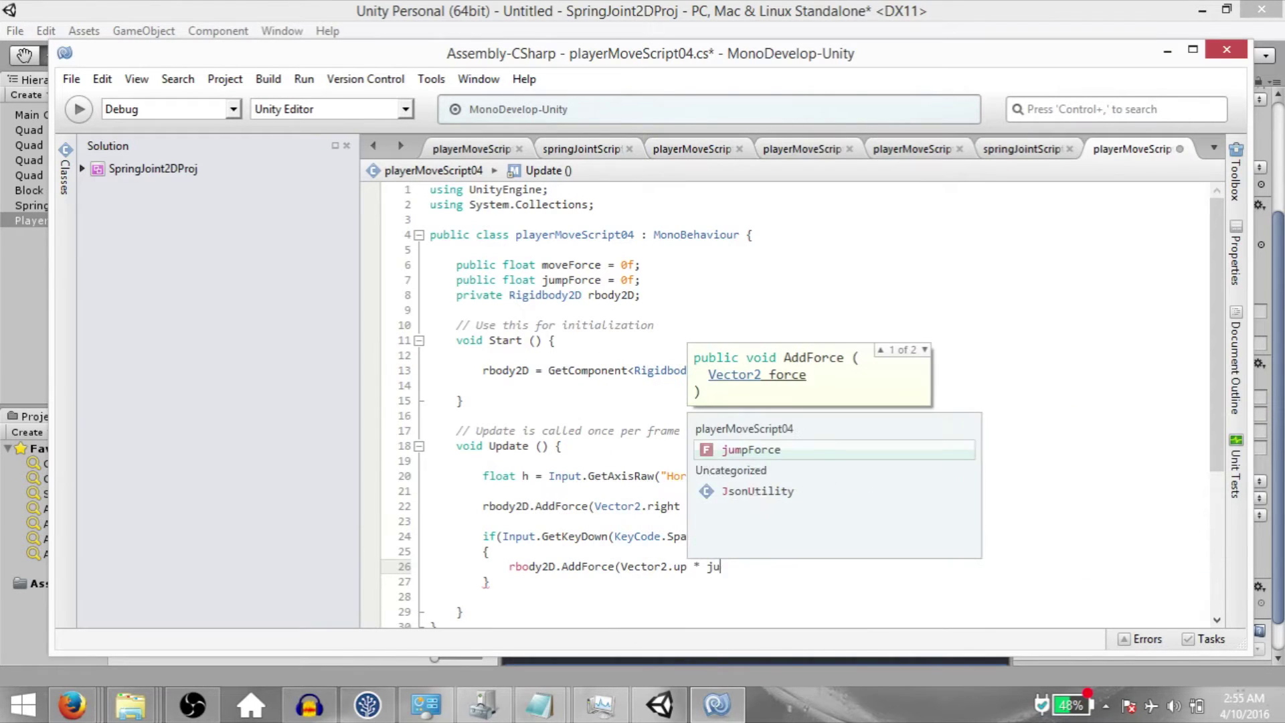
{"action": "key", "text": "ctrl+s"}
{"action": "key", "text": "alt+Tab"}
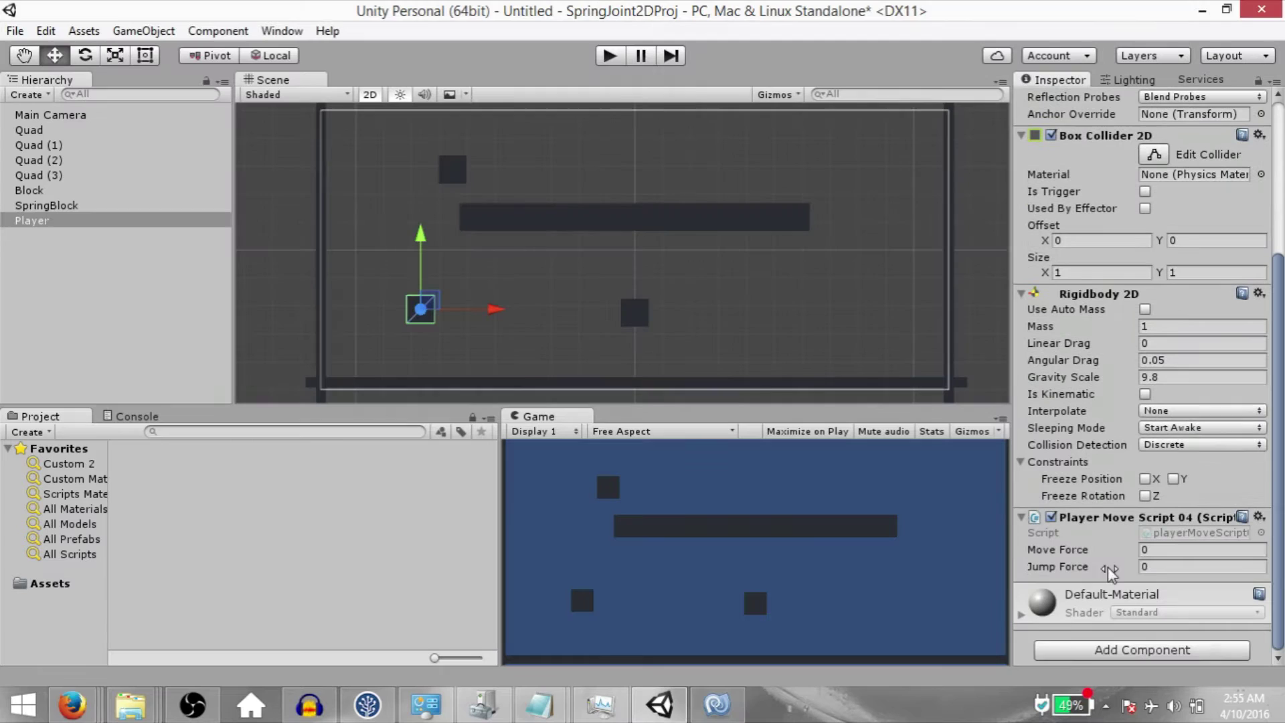
Step: Enter Move Force 80 and a Jump Force value for Player, then select SpringBlock
{"action": "left_click", "coordinate": [1163, 549]}
{"action": "left_click", "coordinate": [1170, 568]}
{"action": "left_click", "coordinate": [659, 308]}
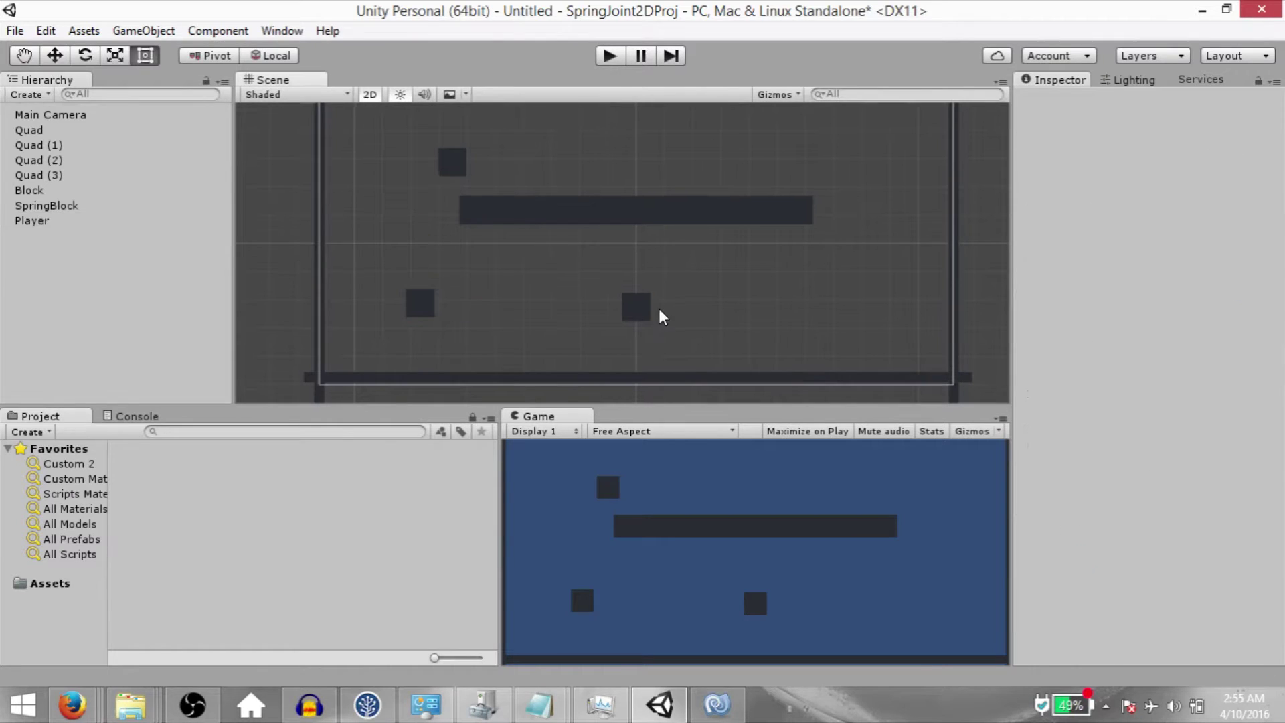
{"action": "left_click", "coordinate": [637, 306]}
{"action": "scroll", "coordinate": [1121, 436], "scroll_direction": "down", "scroll_amount": 6}
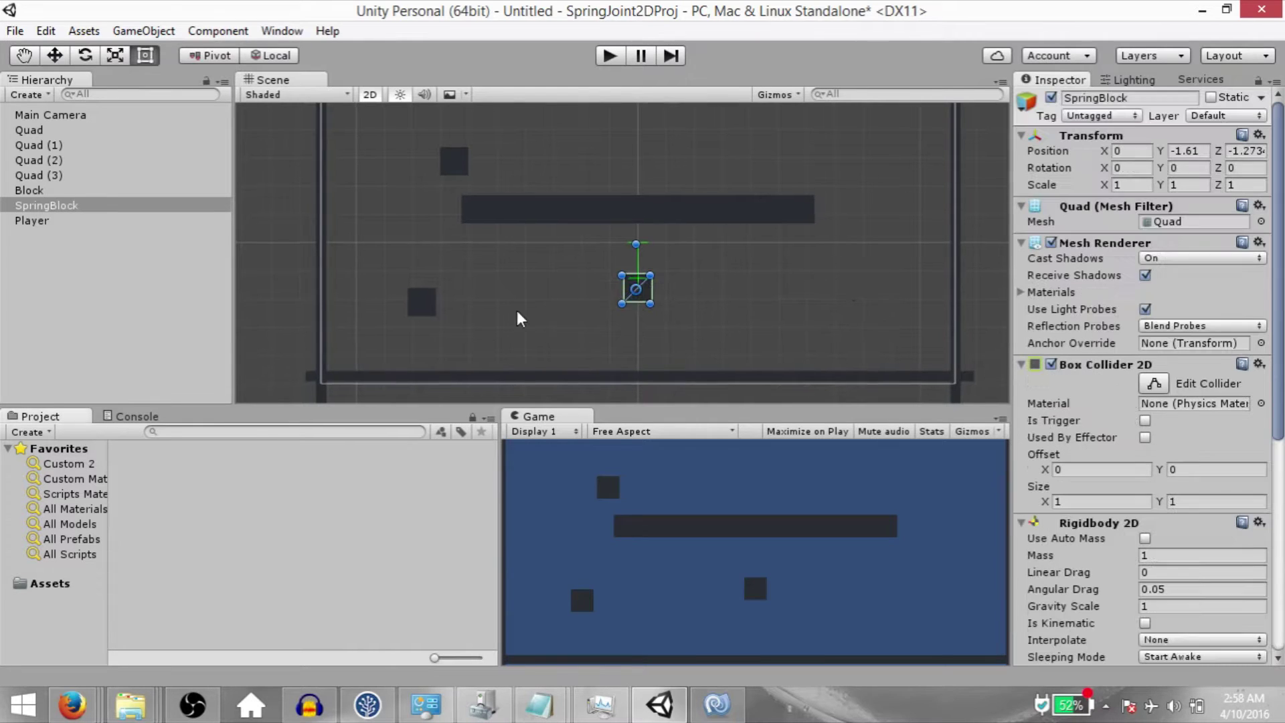
{"action": "key", "text": "alt+Tab"}
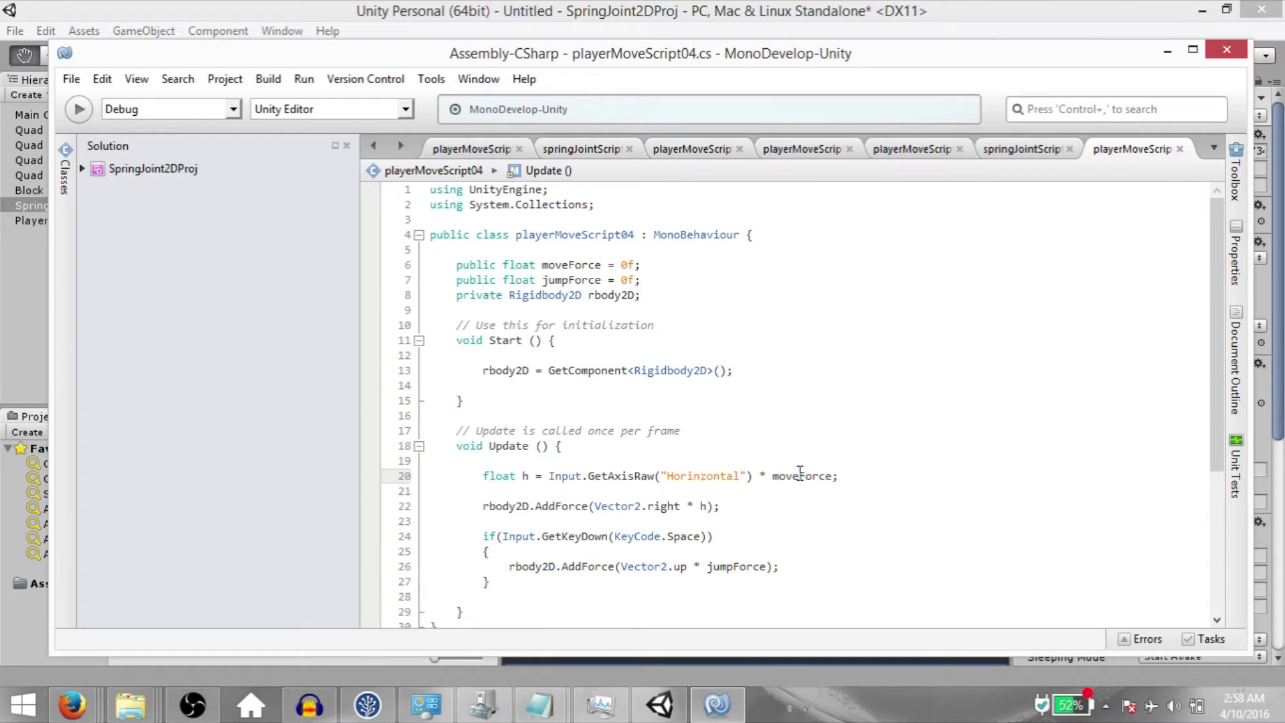
Step: Change 'Horinzontal' to 'Horizontal' in the movement line and save playerMoveScript04
{"action": "left_click", "coordinate": [694, 476]}
{"action": "key", "text": "BackSpace"}
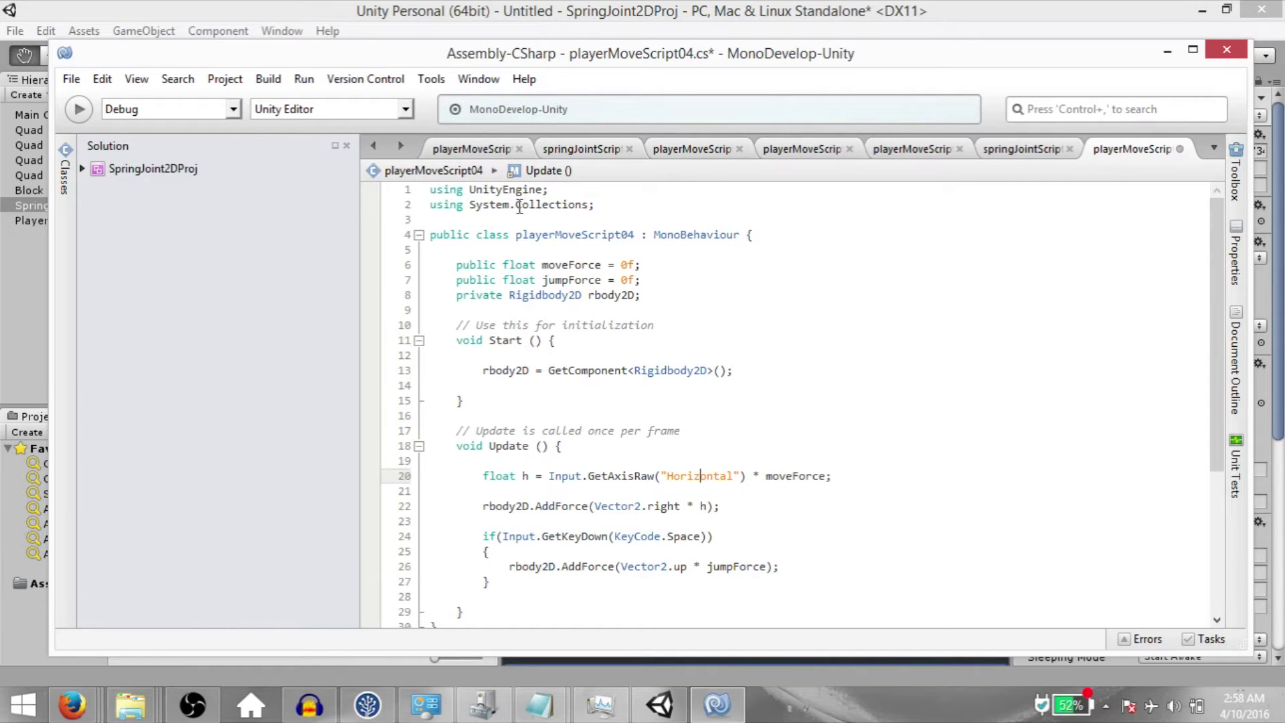
{"action": "key", "text": "ctrl+s"}
{"action": "key", "text": "alt+Tab"}
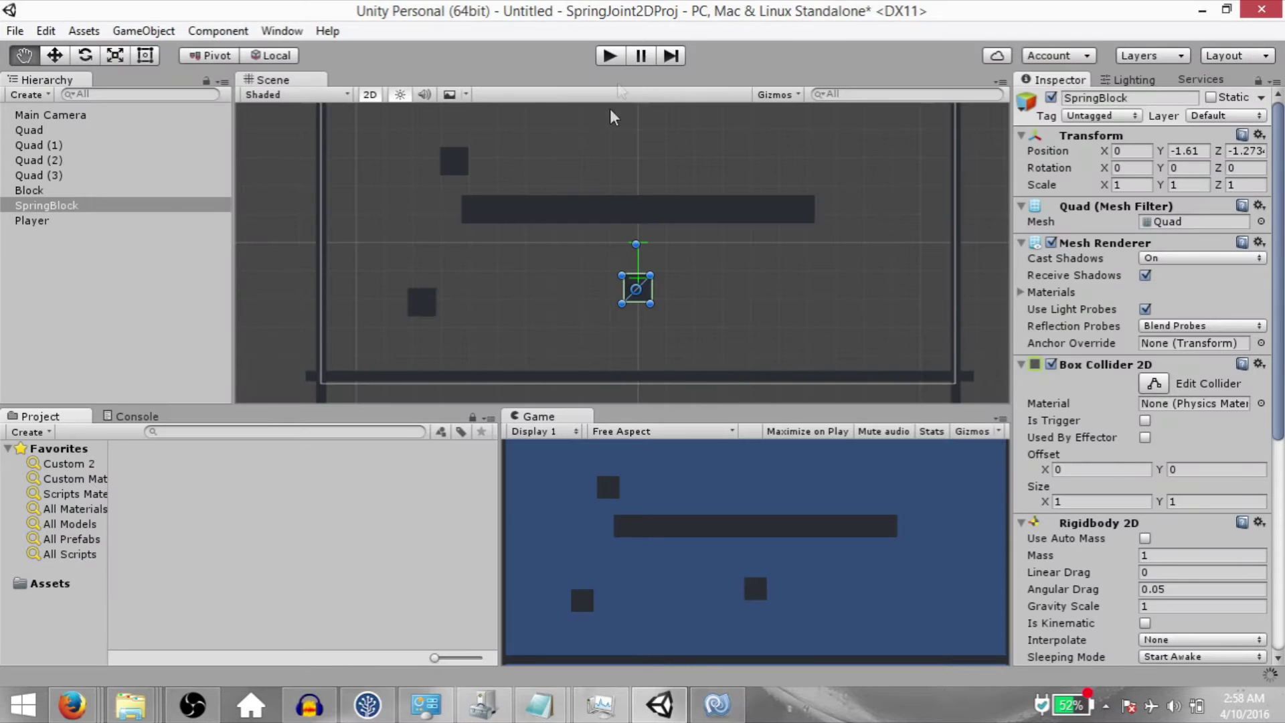
{"action": "left_click", "coordinate": [610, 56]}
{"action": "key", "text": "Left"}
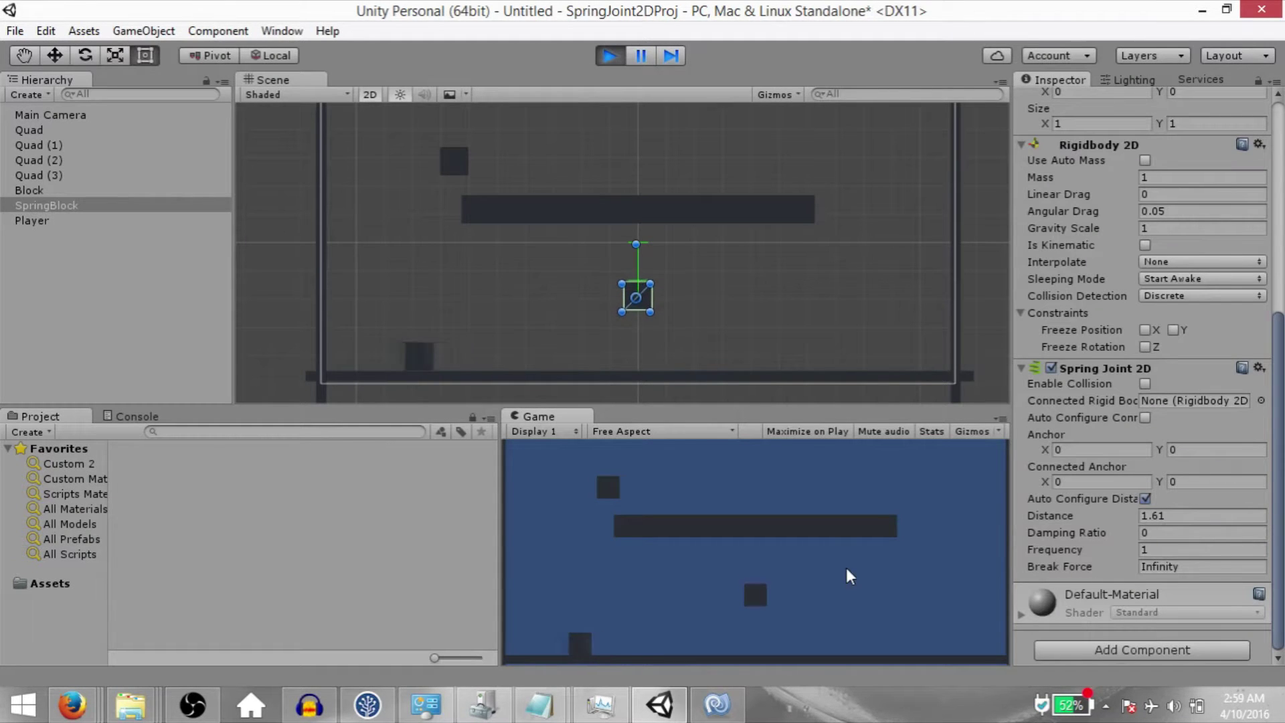
{"action": "key", "text": "Left"}
{"action": "key", "text": "Right"}
{"action": "key", "text": "space"}
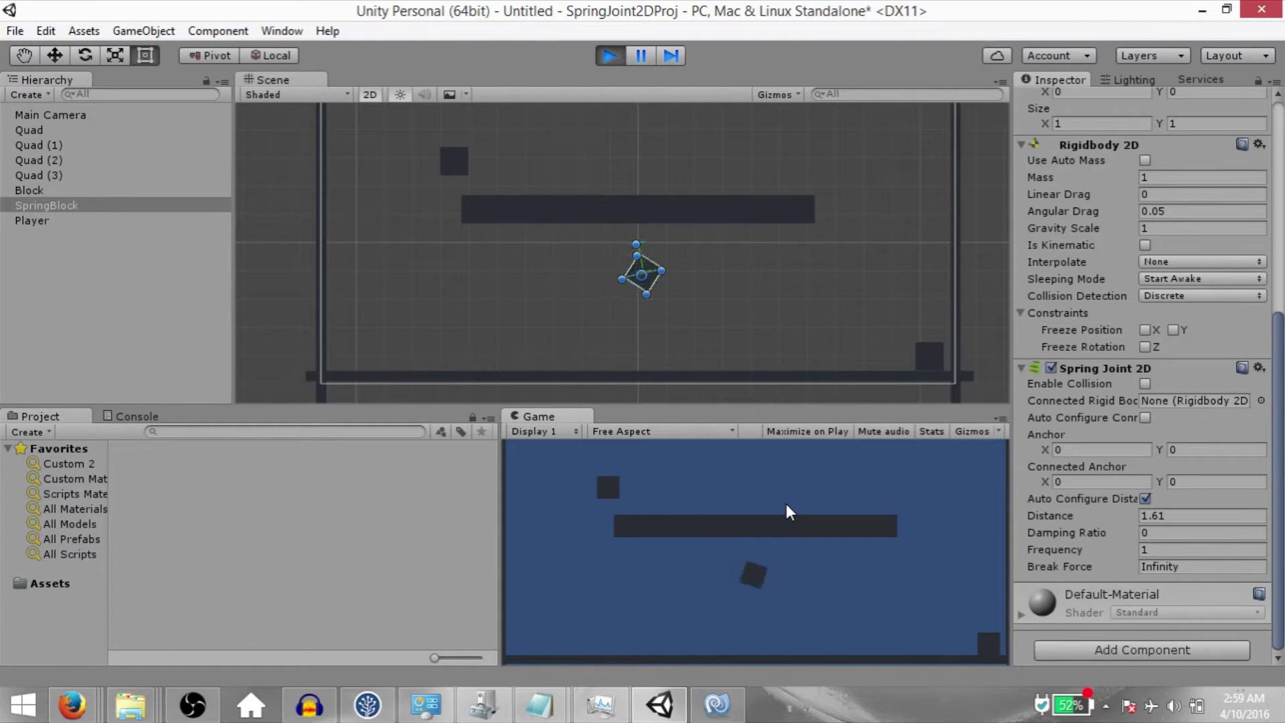
{"action": "key", "text": "Left"}
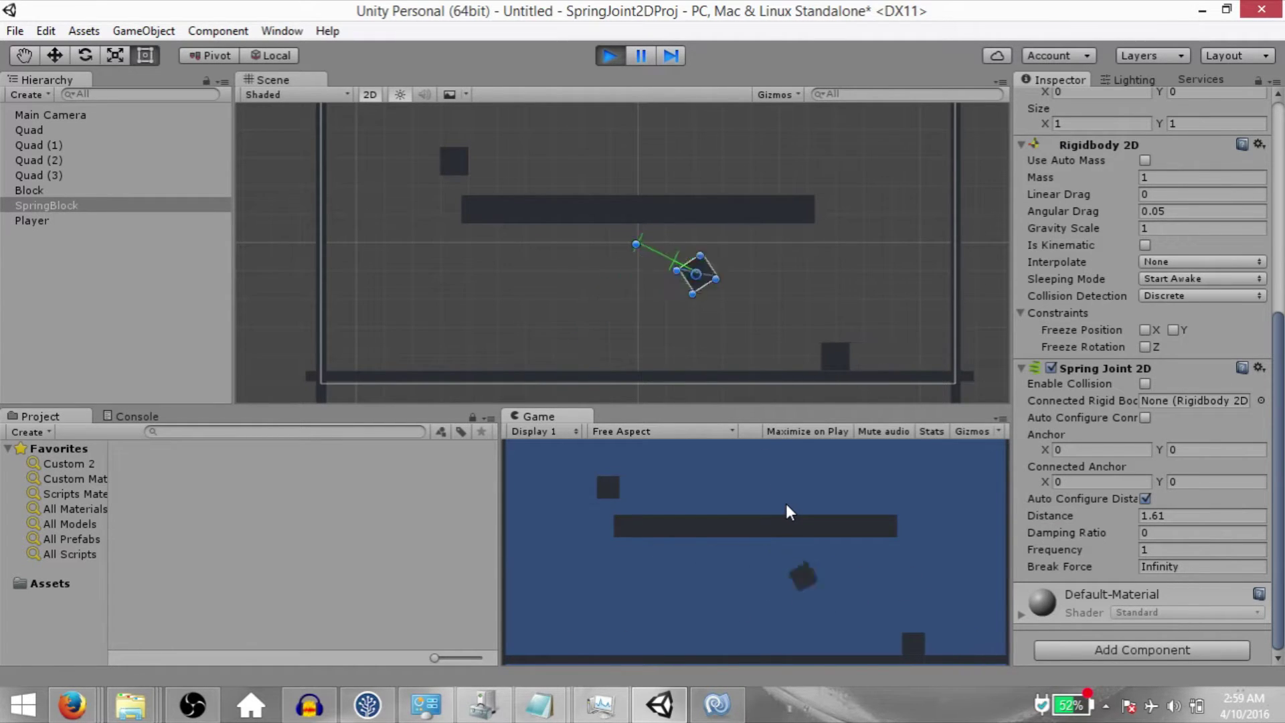
{"action": "key", "text": "Left"}
{"action": "key", "text": "space"}
{"action": "key", "text": "Left"}
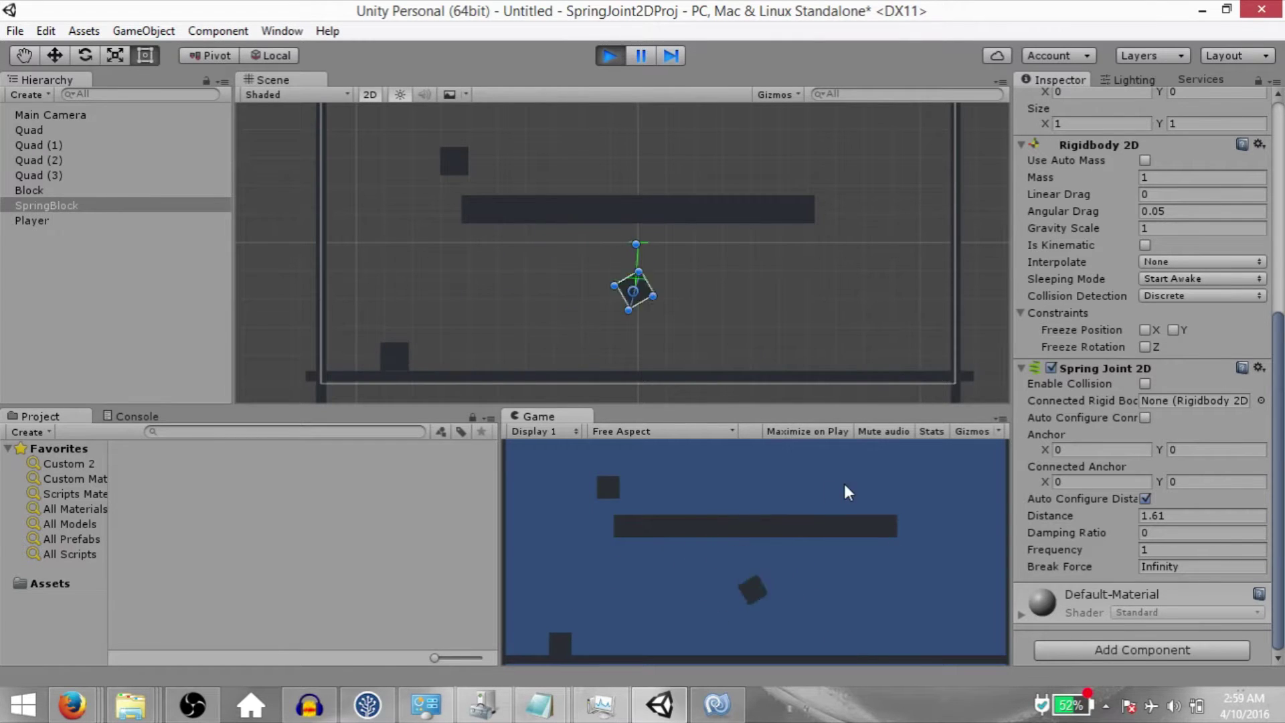
{"action": "key", "text": "ctrl+p"}
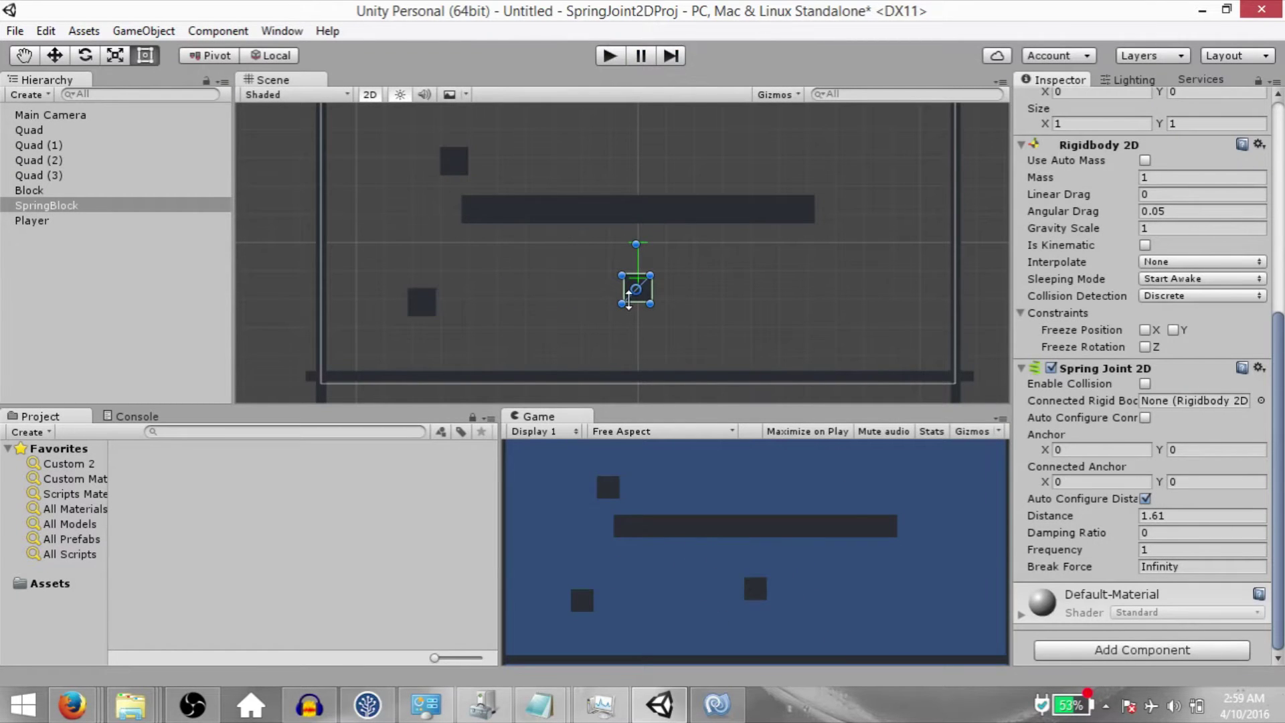
Step: Give SpringBlock Gravity Scale 9.8 and Freeze Rotation Z, then run and stop a play test
{"action": "left_click", "coordinate": [1164, 228]}
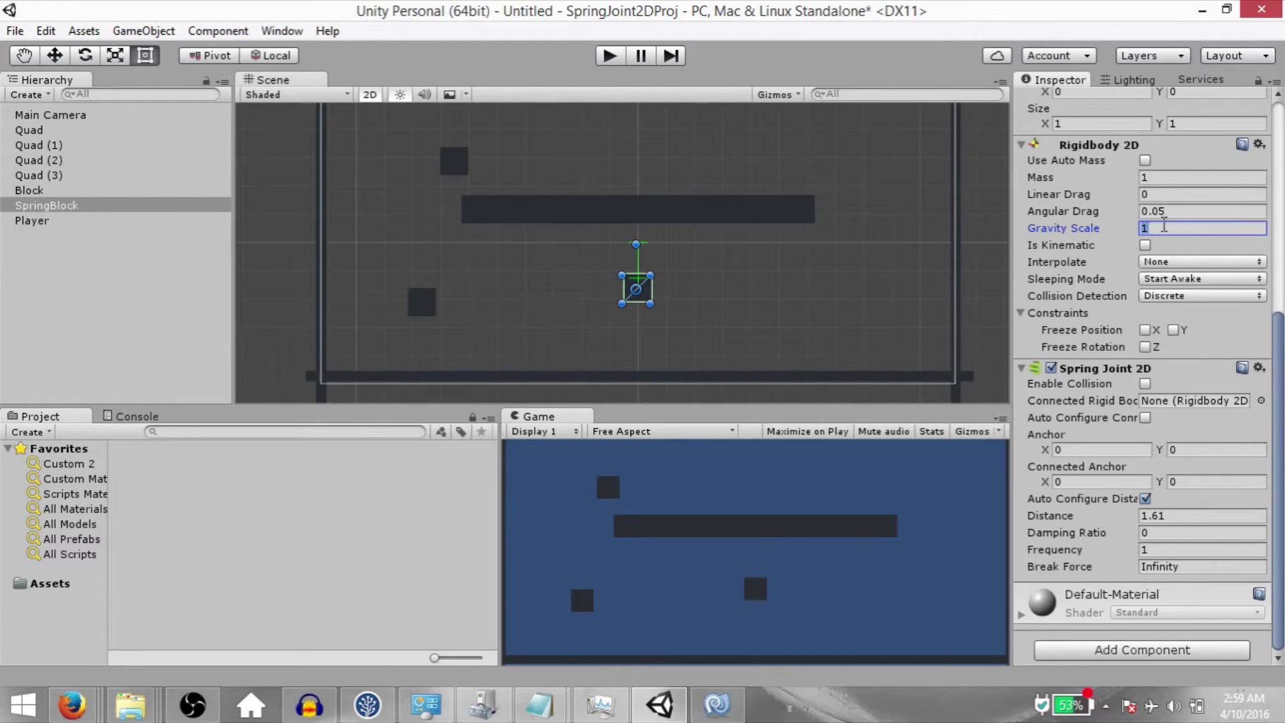
{"action": "type", "text": "9.8"}
{"action": "left_click", "coordinate": [1145, 347]}
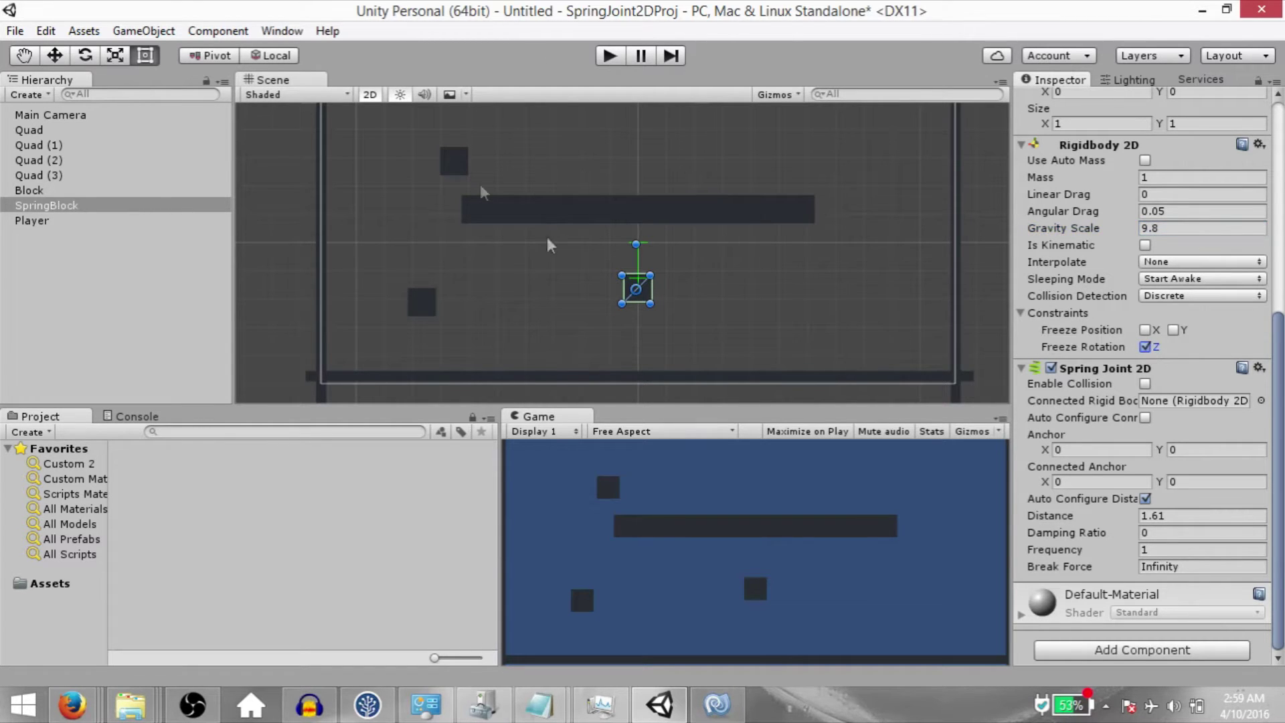
{"action": "left_click", "coordinate": [609, 56]}
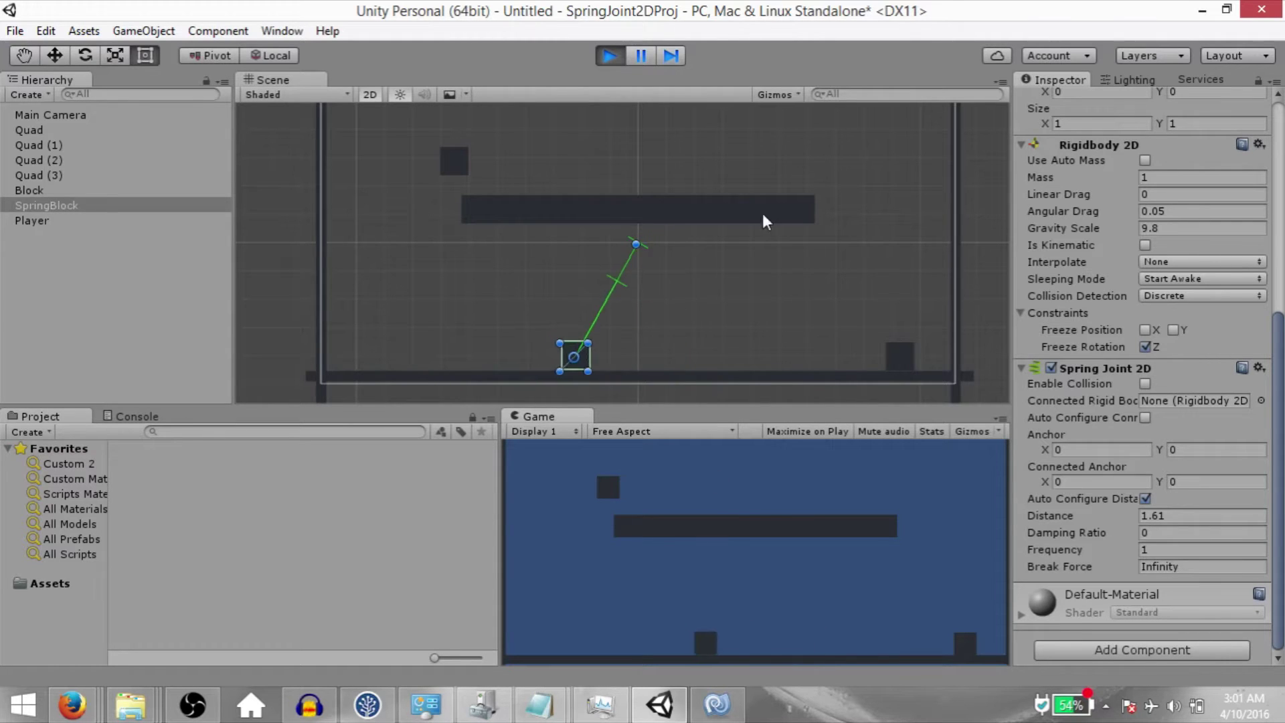
{"action": "left_click", "coordinate": [609, 55]}
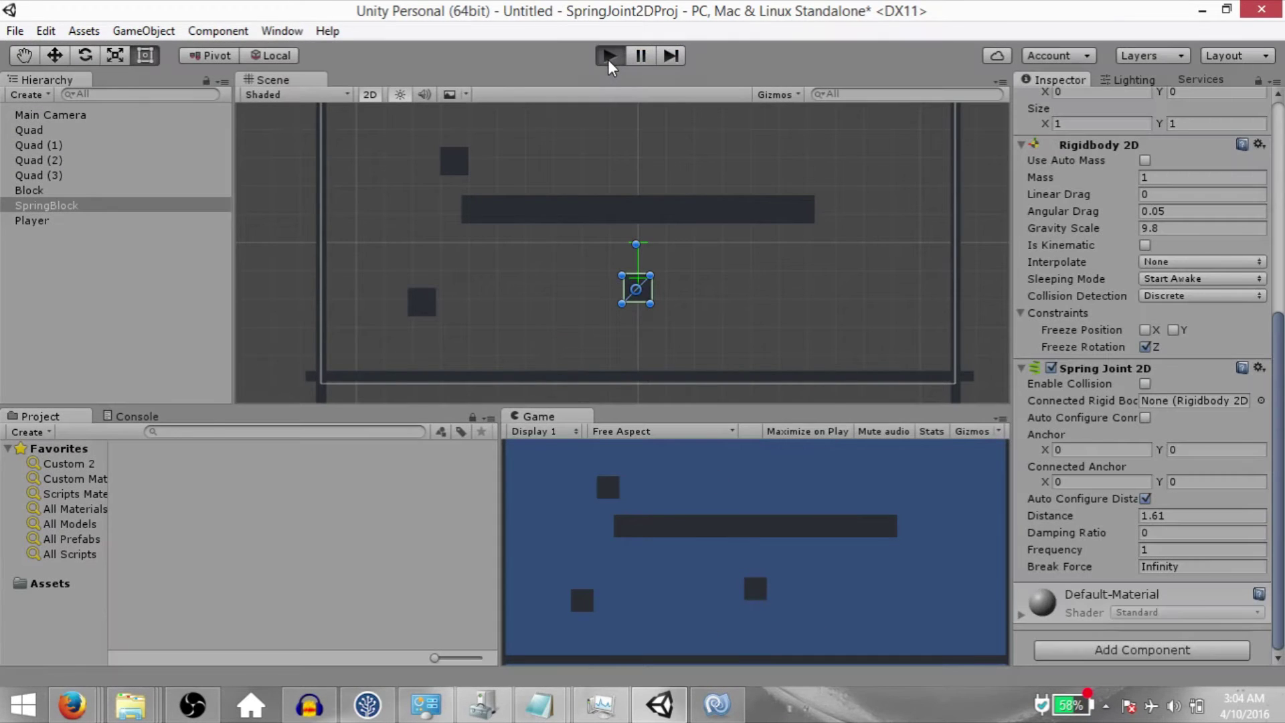
Step: Start play mode and drag the Spring Joint 2D Distance to 1.75
{"action": "left_click", "coordinate": [609, 57]}
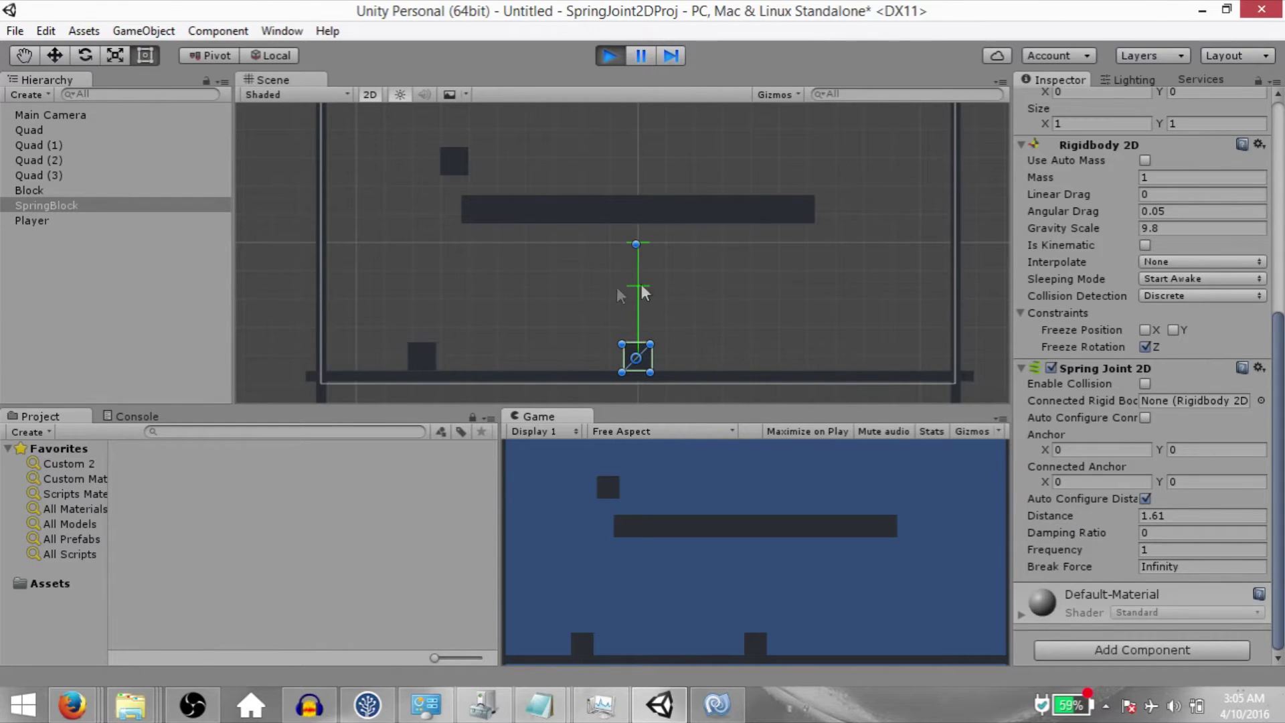
{"action": "mouse_move", "coordinate": [1046, 516]}
{"action": "left_mouse_down"}
{"action": "mouse_move", "coordinate": [1085, 525]}
{"action": "mouse_move", "coordinate": [1034, 520]}
{"action": "mouse_move", "coordinate": [1070, 529]}
{"action": "mouse_move", "coordinate": [1056, 539]}
{"action": "left_mouse_up"}
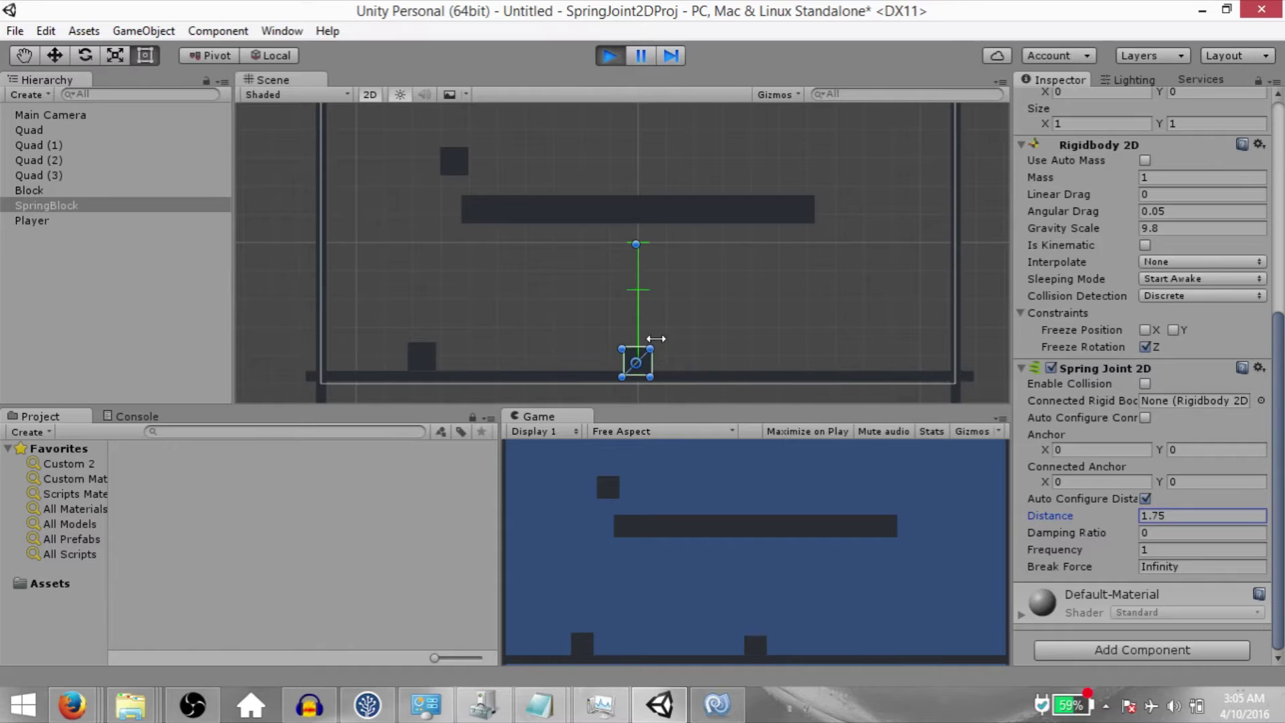
{"action": "key", "text": "q"}
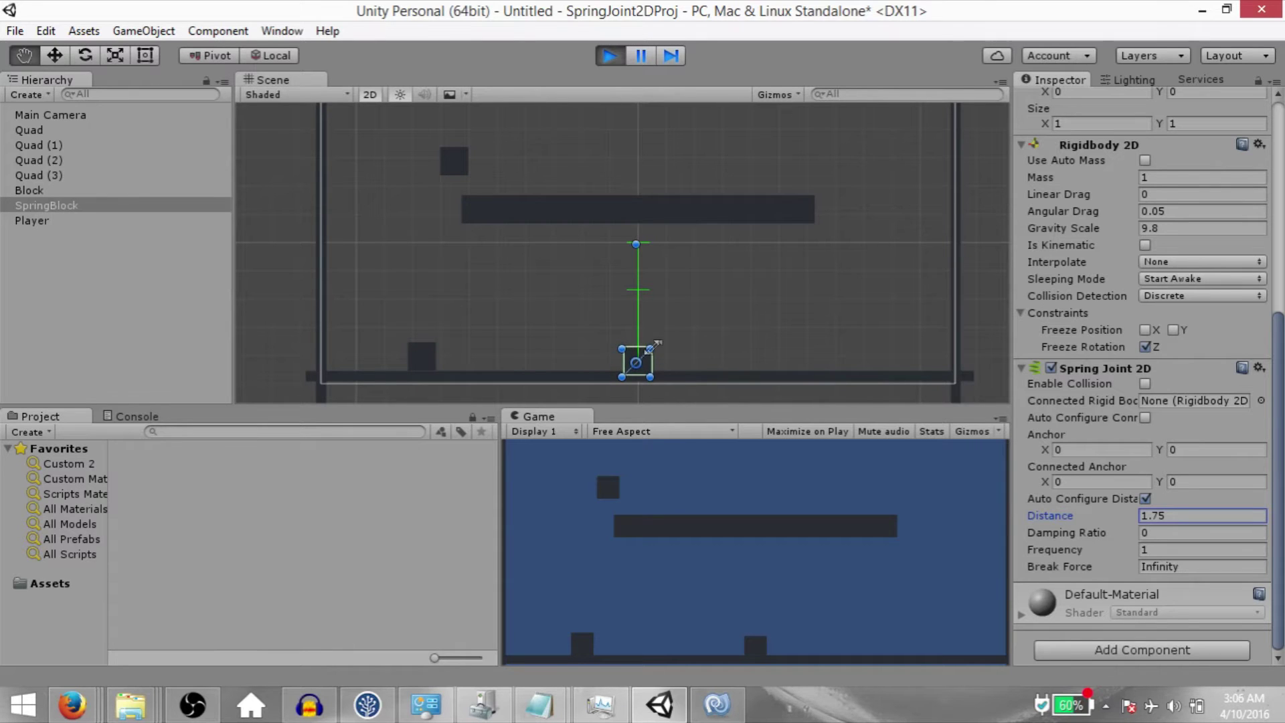
{"action": "left_click", "coordinate": [1071, 554]}
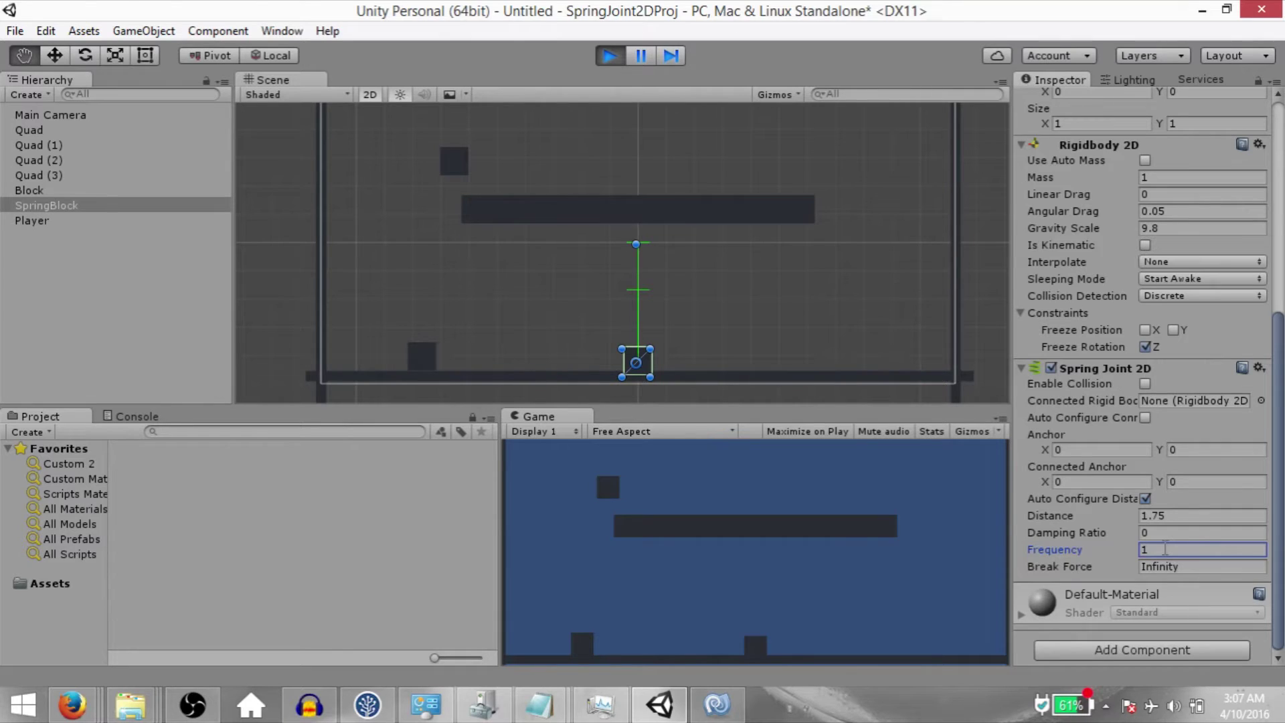
Step: Type 2 into the Frequency field, then drive the Player left and right with arrow keys
{"action": "type", "text": "2"}
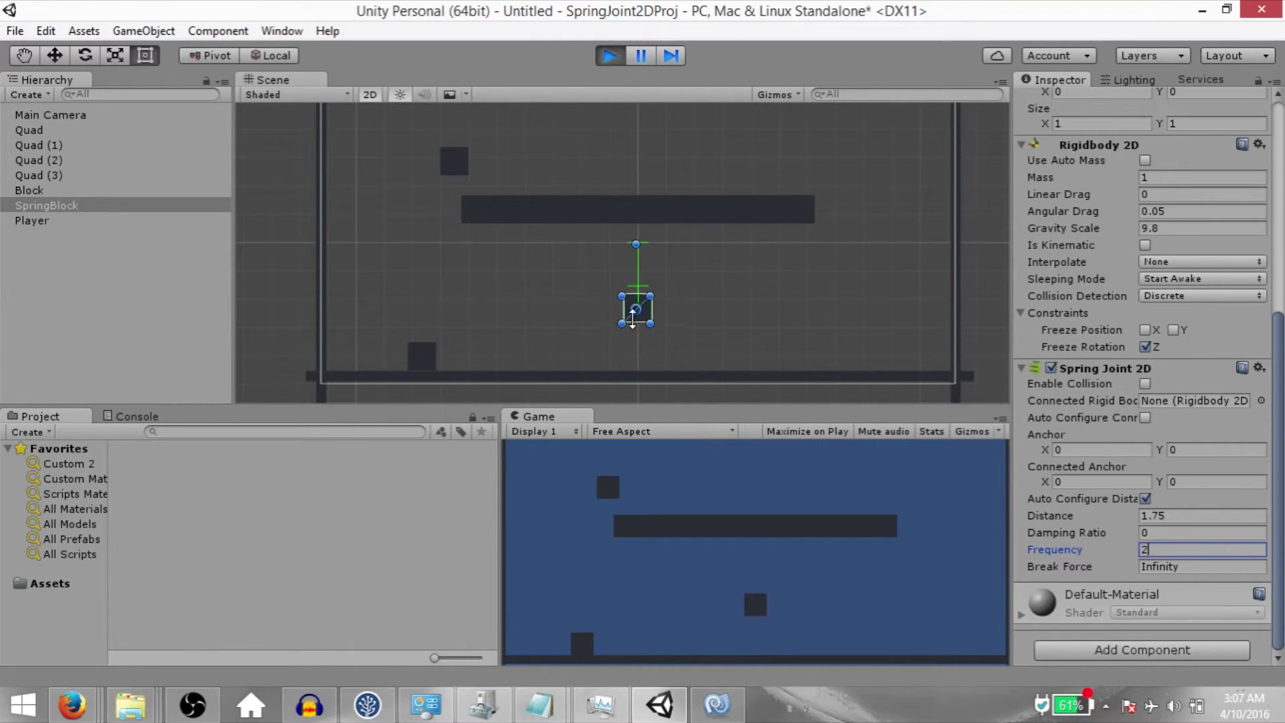
{"action": "left_click", "coordinate": [562, 516]}
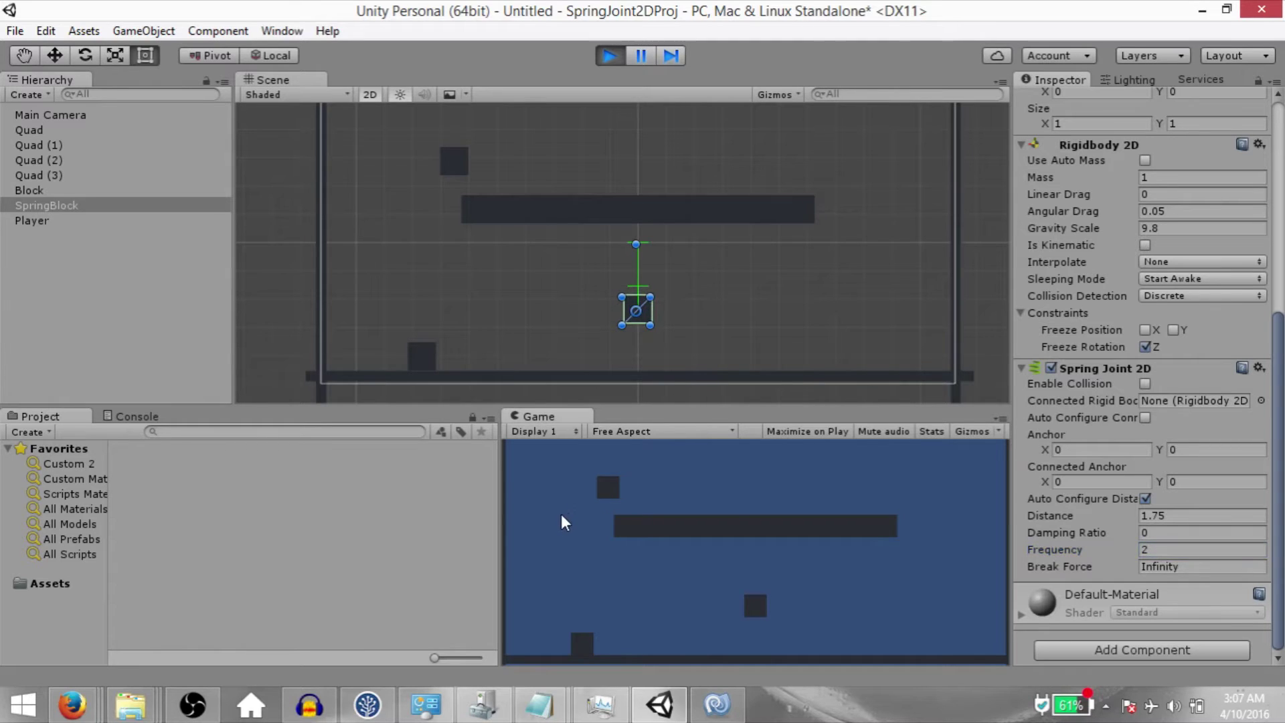
{"action": "key", "text": "Left"}
{"action": "key", "text": "Right"}
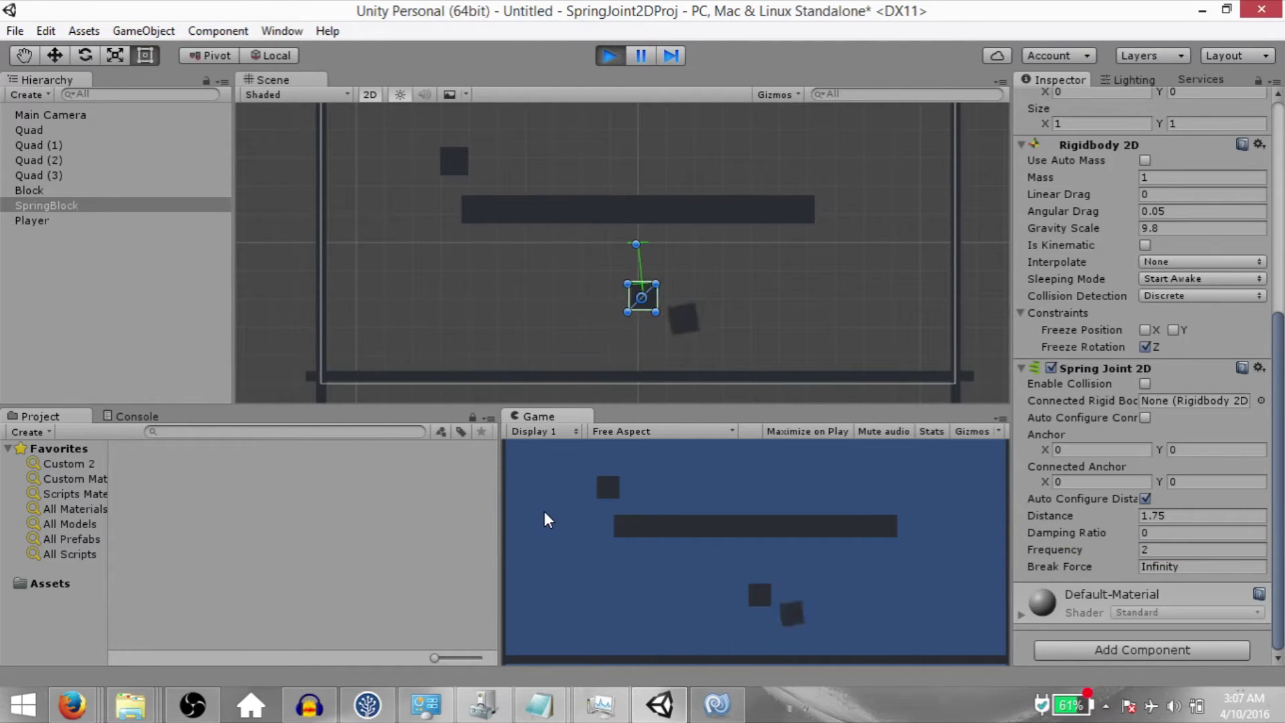
{"action": "key", "text": "Left"}
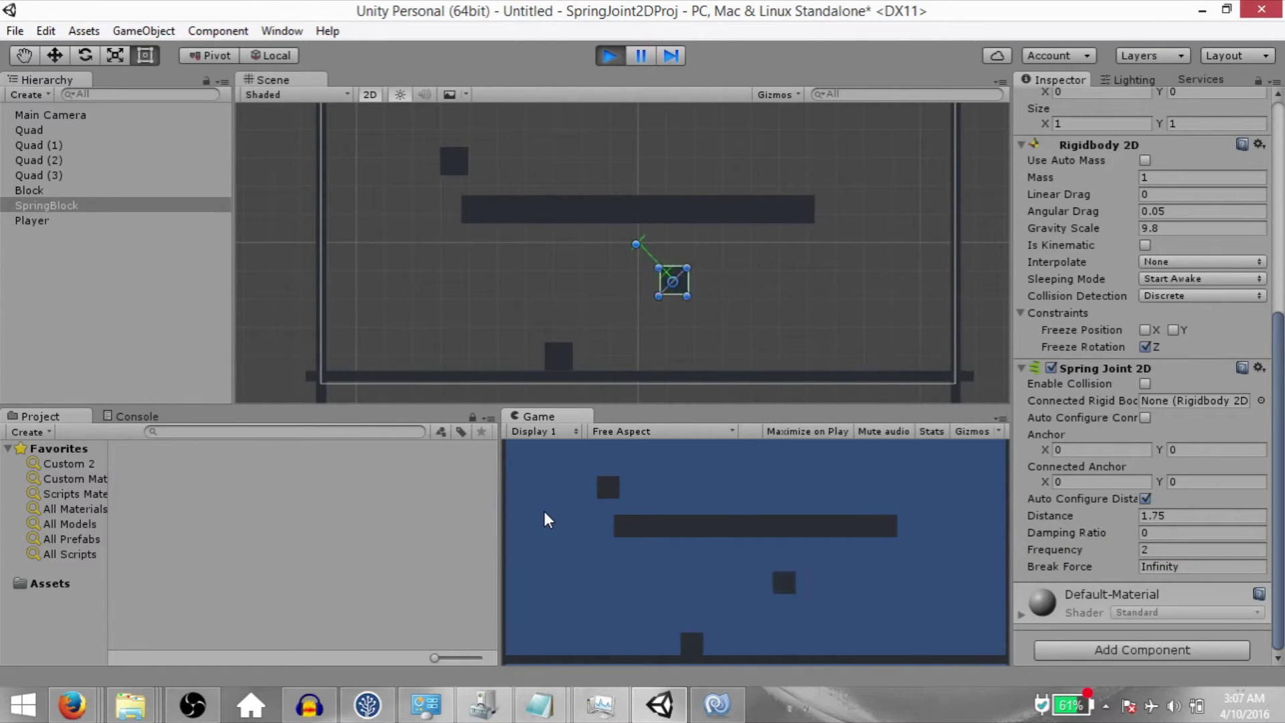
{"action": "key", "text": "Right"}
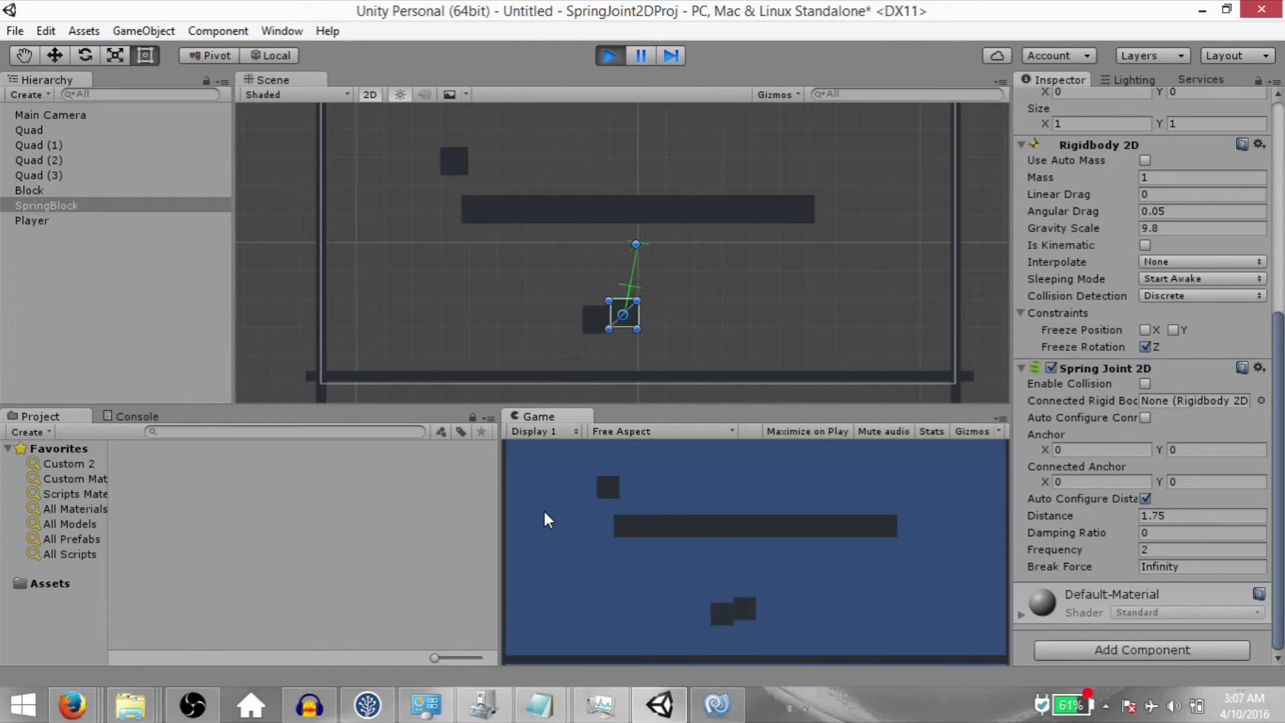
{"action": "key", "text": "Left"}
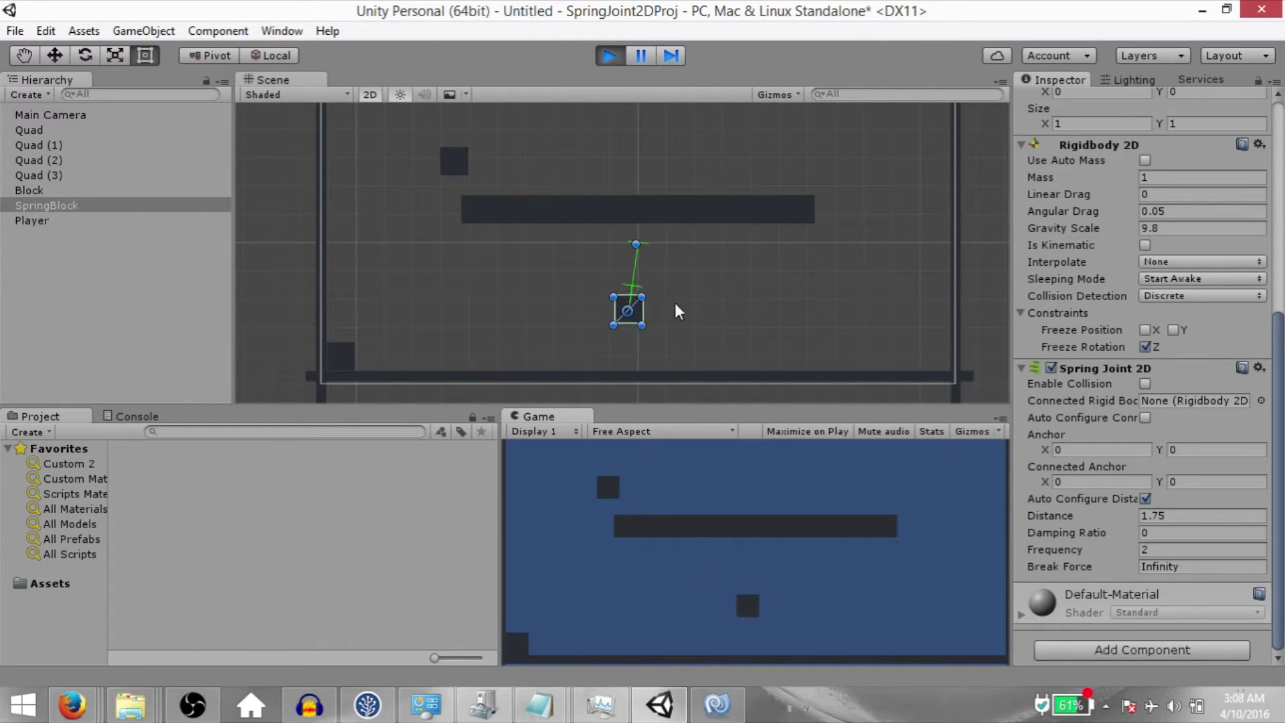
{"action": "key", "text": "Right"}
Step: Set the spring Frequency to 10, move the Player back and forth, then stop play mode
{"action": "left_click", "coordinate": [1192, 549]}
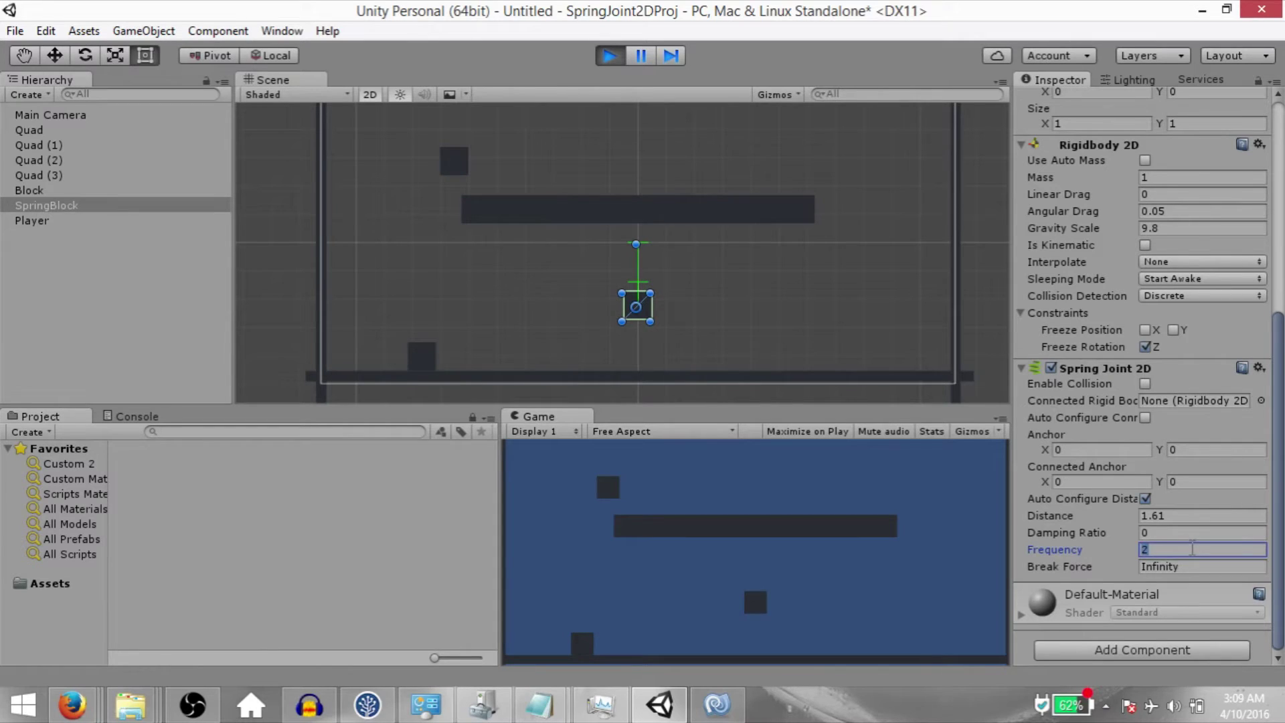
{"action": "type", "text": "10"}
{"action": "left_click", "coordinate": [765, 559]}
{"action": "key", "text": "Left"}
{"action": "key", "text": "Right"}
{"action": "key", "text": "Right"}
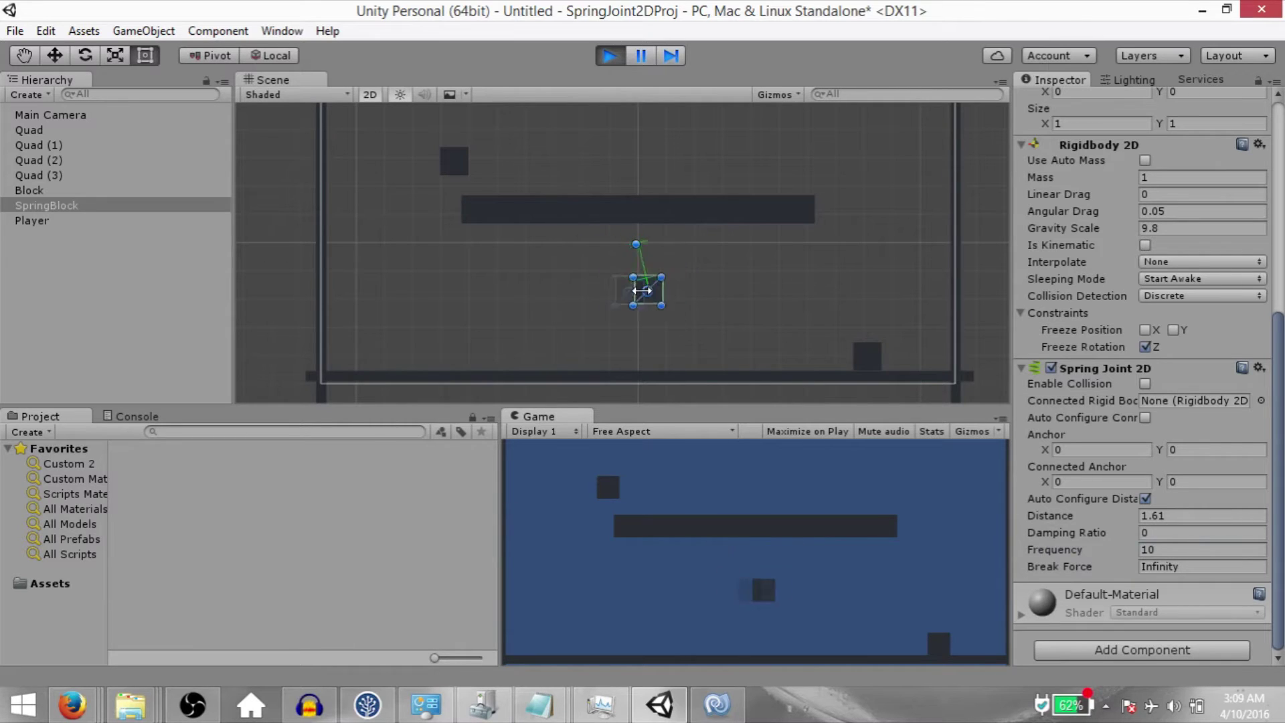
{"action": "left_click", "coordinate": [608, 58]}
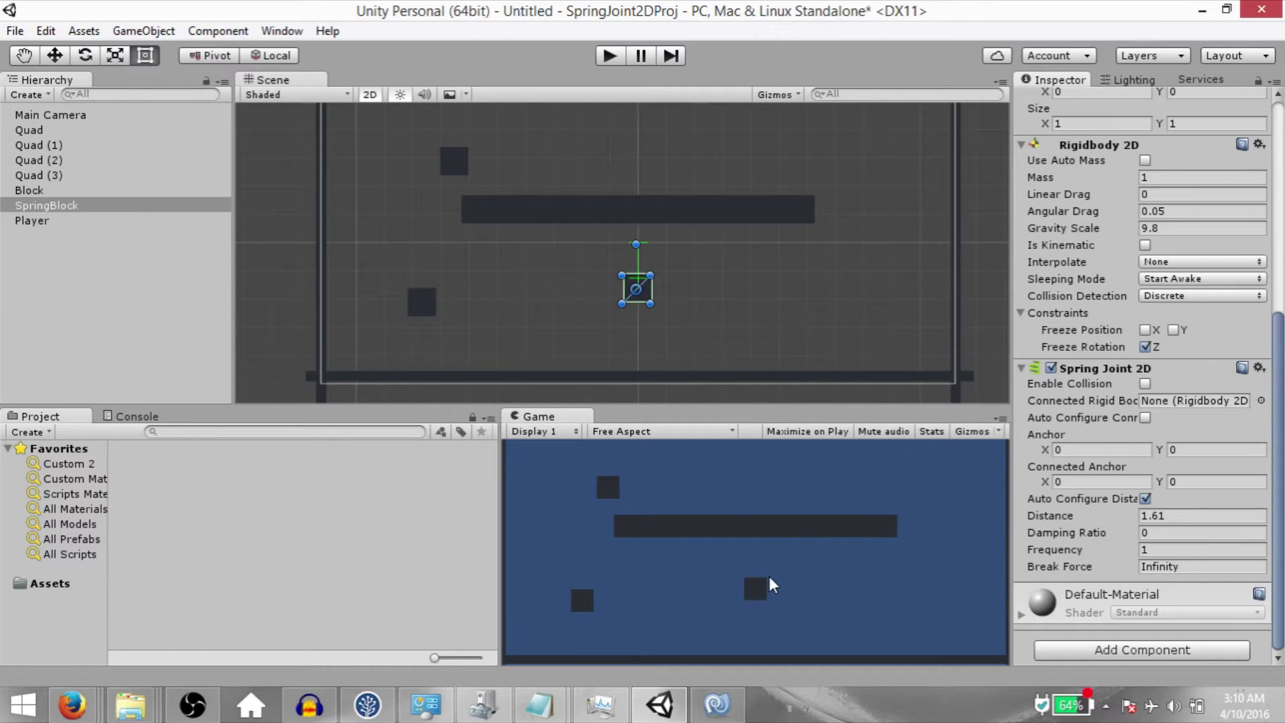
Step: Start play mode and set the Spring Joint 2D Frequency to 10 while it runs
{"action": "left_click", "coordinate": [620, 59]}
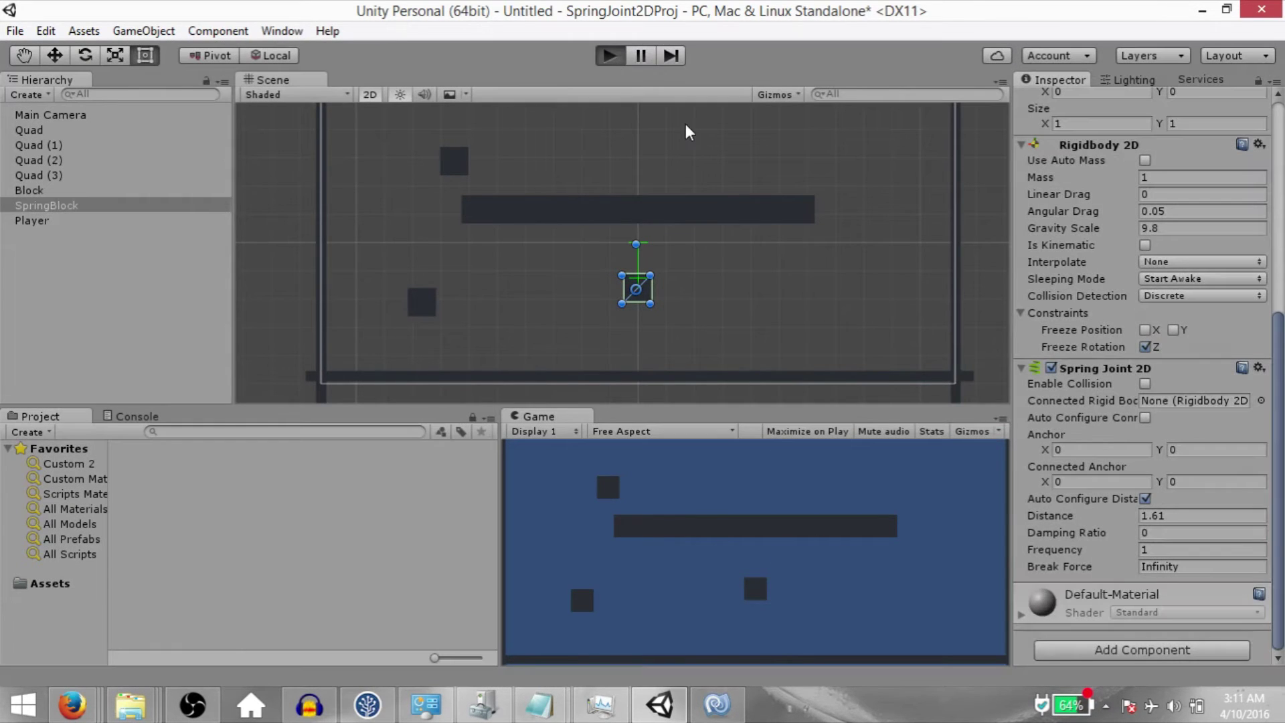
{"action": "left_click", "coordinate": [1157, 548]}
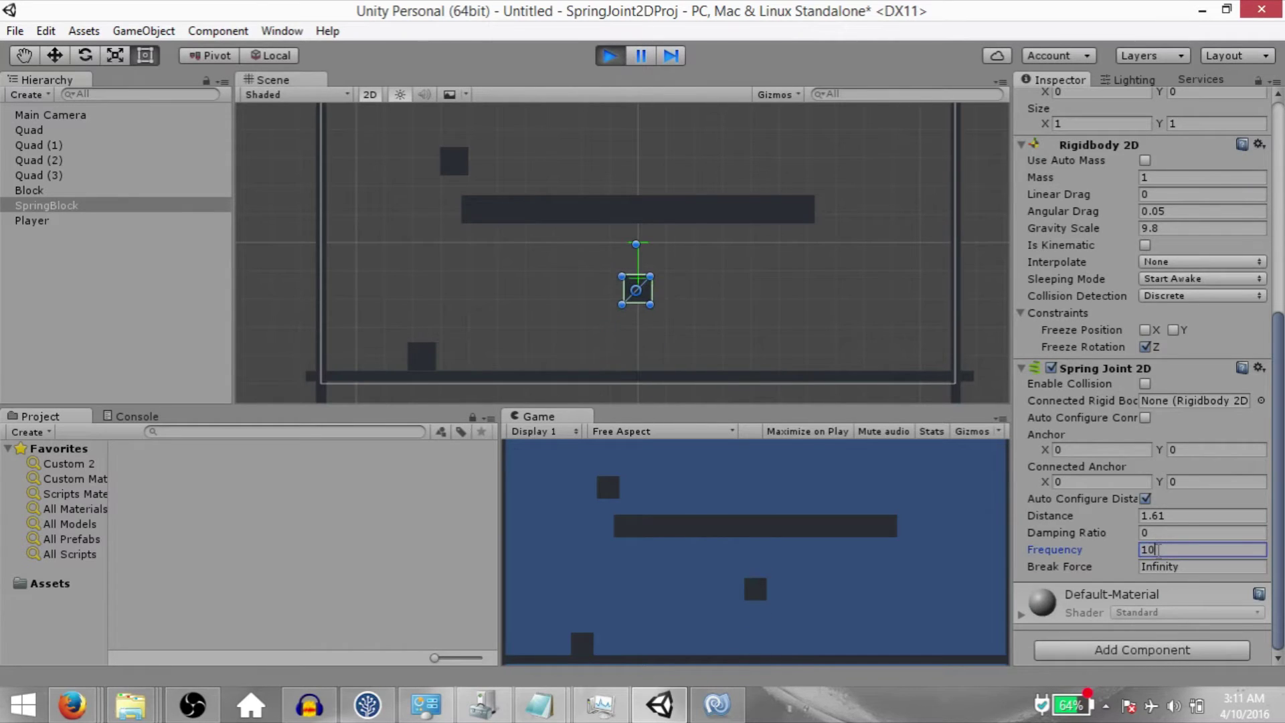
{"action": "type", "text": "10"}
{"action": "key", "text": "BackSpace"}
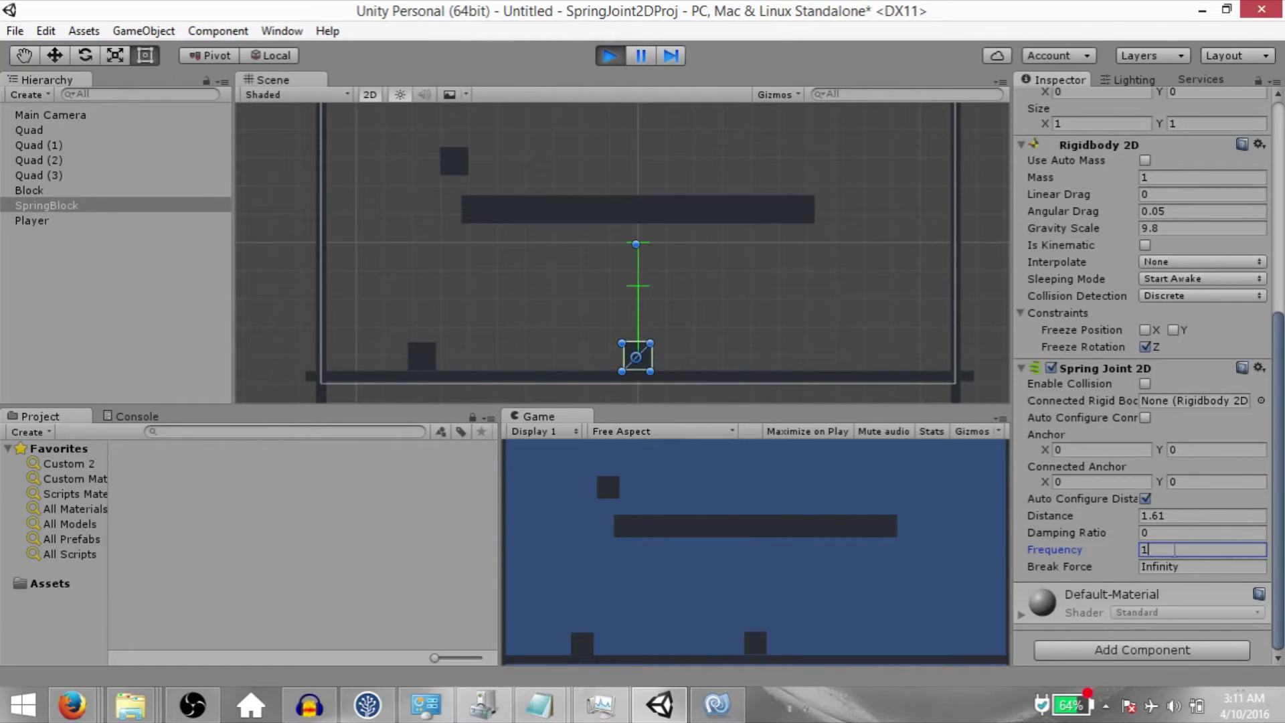
{"action": "type", "text": "0"}
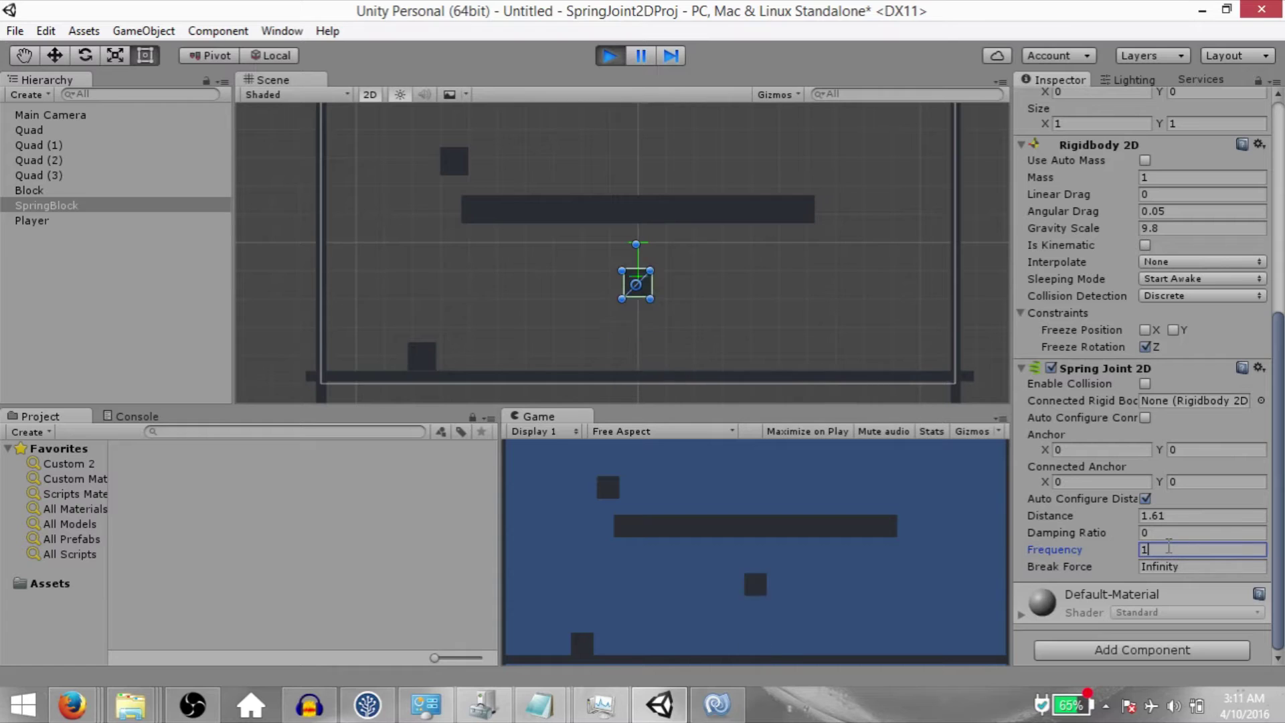
Step: Change the Frequency to 1, with Damping Ratio at 1
{"action": "left_click", "coordinate": [1173, 532]}
{"action": "left_click", "coordinate": [1170, 546]}
{"action": "type", "text": "1"}
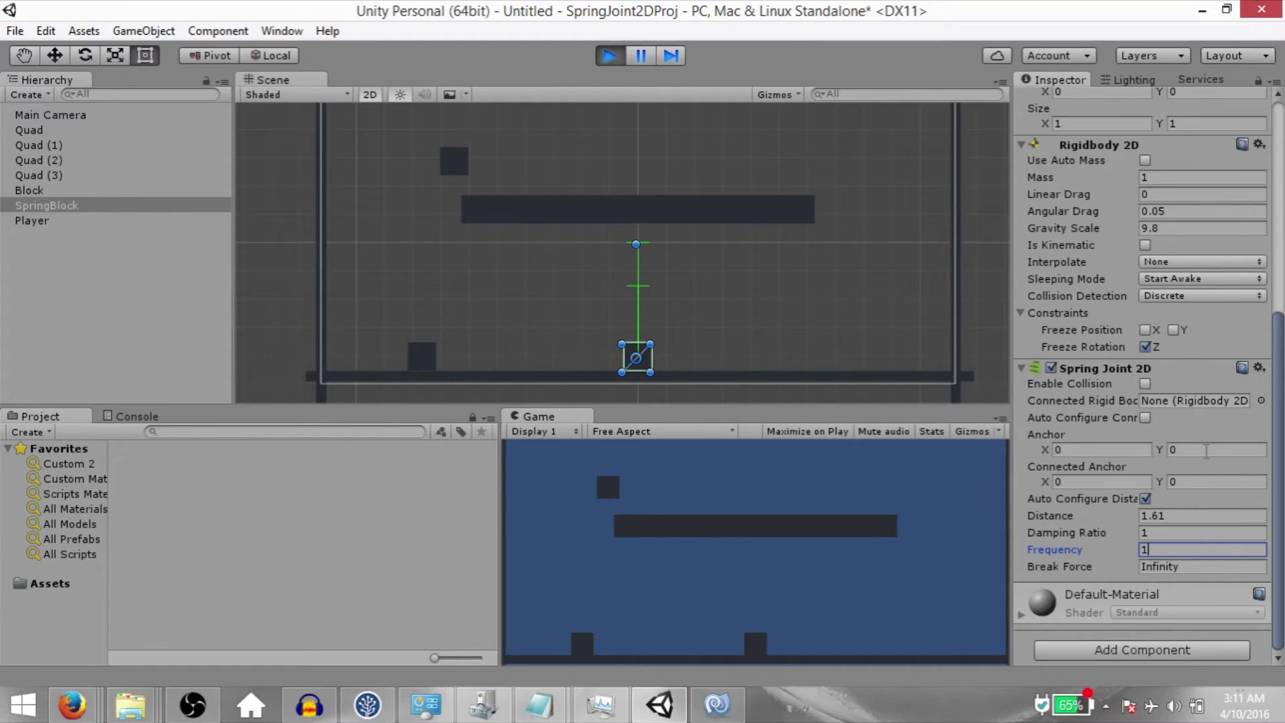
Step: Nudge Damping Ratio toward 0.5, stop play, and drag SpringBlock right to stretch the spring
{"action": "left_click_drag", "start_coordinate": [1092, 528], "coordinate": [1084, 531]}
{"action": "key", "text": "ctrl+p"}
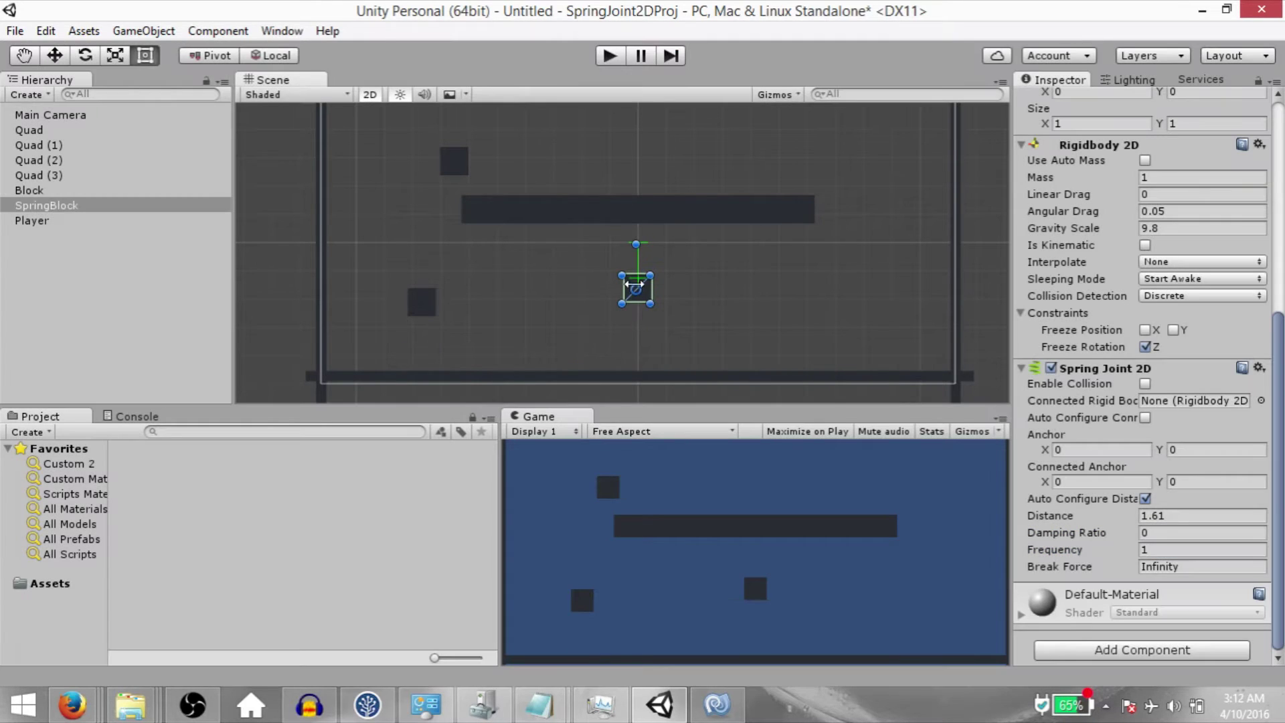
{"action": "left_click_drag", "start_coordinate": [635, 289], "coordinate": [677, 295]}
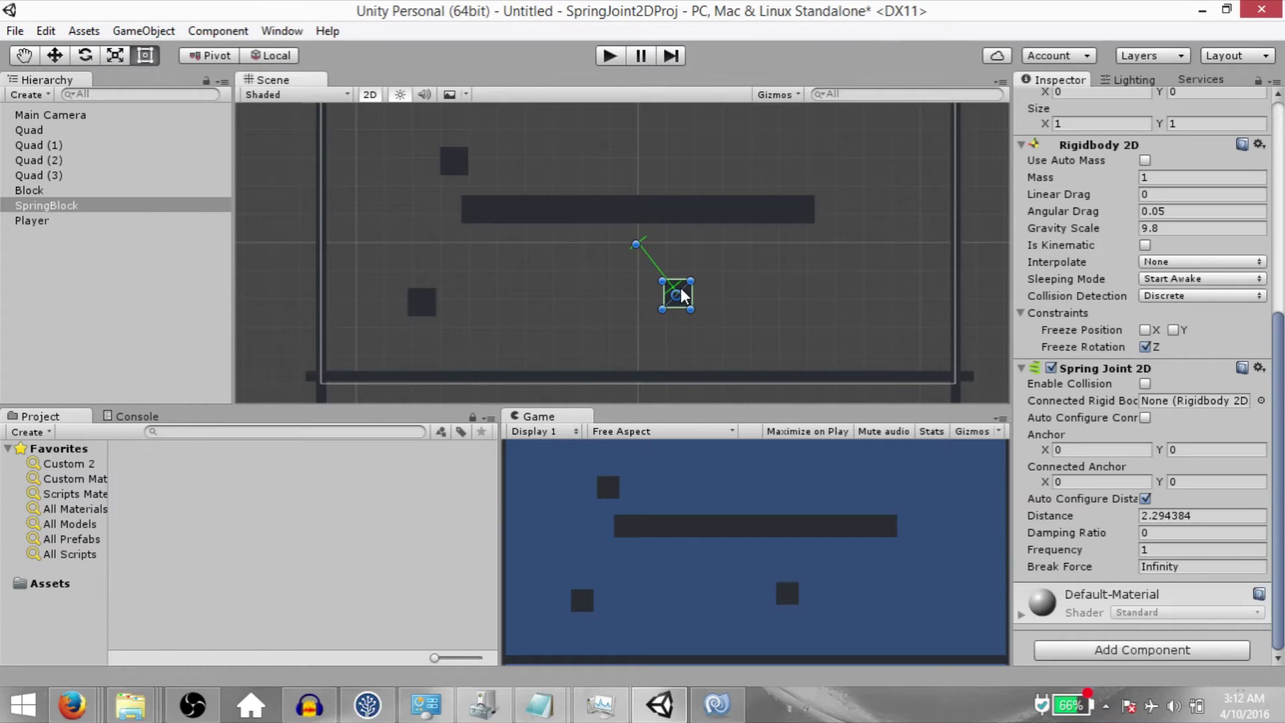
{"action": "left_click_drag", "start_coordinate": [681, 290], "coordinate": [709, 301]}
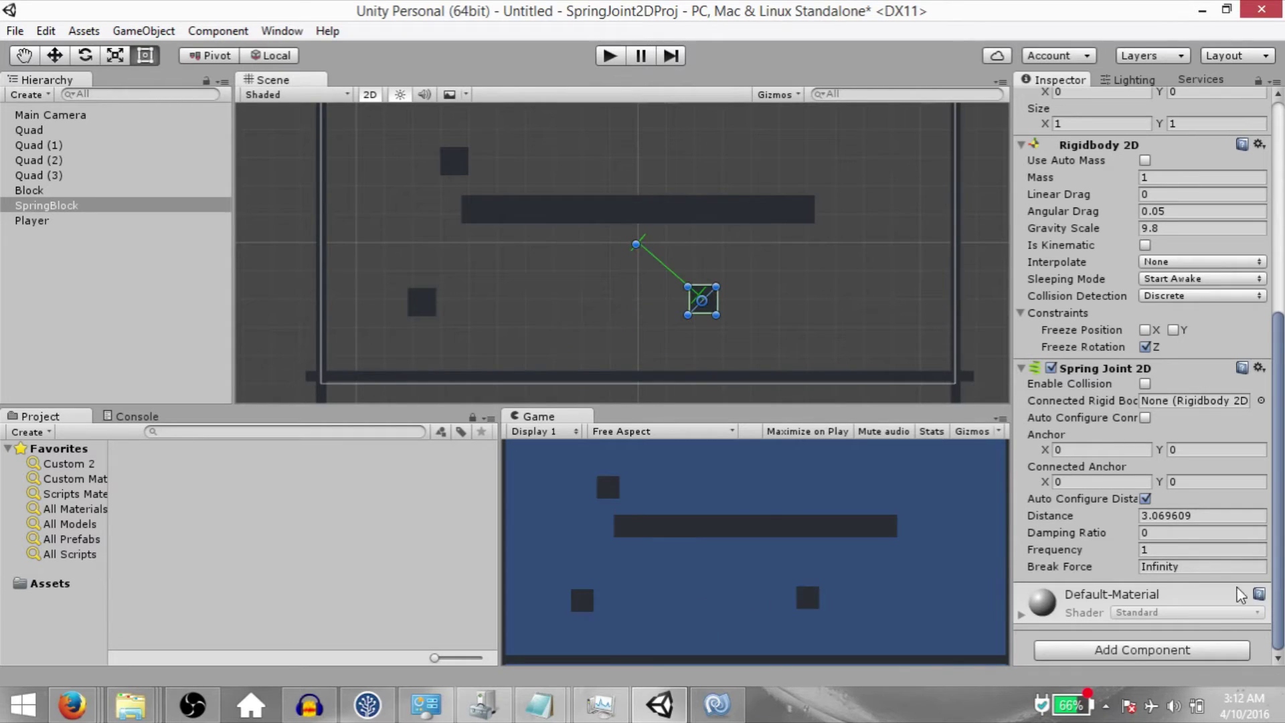
Step: Toggle Auto Configure Distance off and on while dragging SpringBlock left, right, and back under the Block
{"action": "left_click", "coordinate": [1146, 499]}
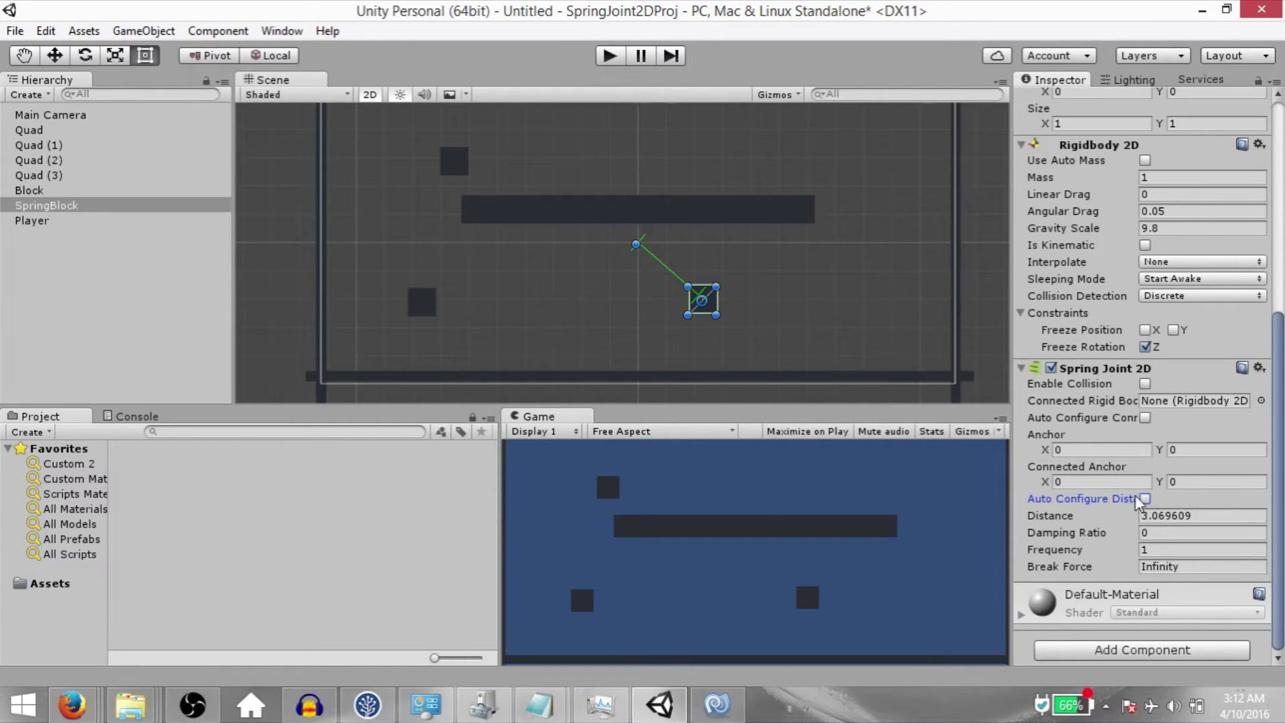
{"action": "left_click_drag", "start_coordinate": [708, 301], "coordinate": [511, 330]}
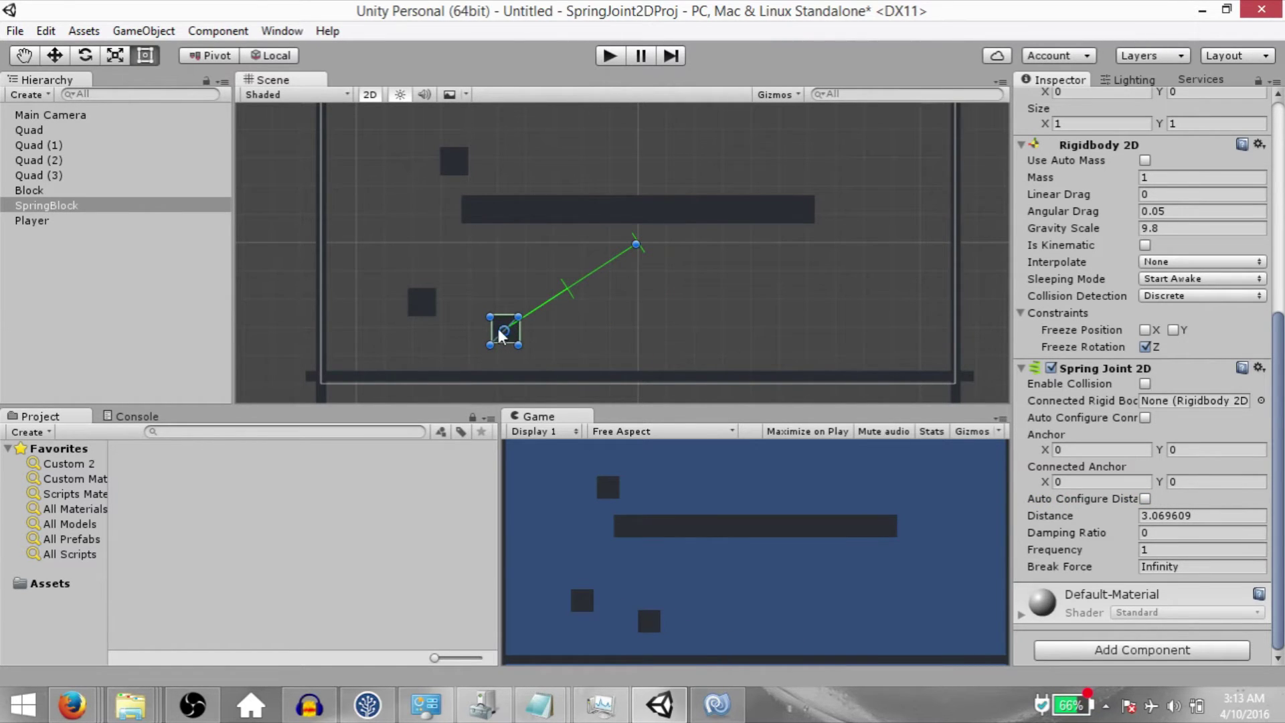
{"action": "left_click_drag", "start_coordinate": [505, 330], "coordinate": [765, 325]}
{"action": "left_click", "coordinate": [1145, 499]}
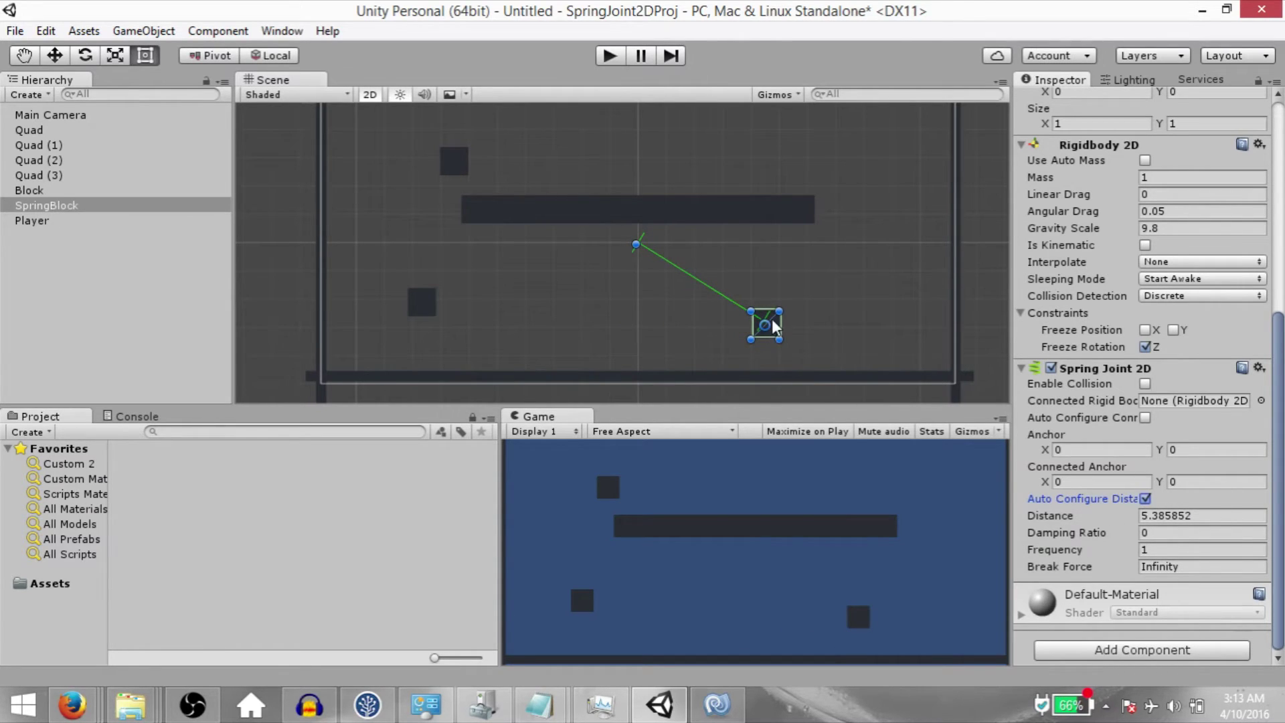
{"action": "left_click_drag", "start_coordinate": [768, 327], "coordinate": [636, 303]}
Step: Check SpringBlock's Position X, then zoom the Scene view in on the hanging SpringBlock
{"action": "scroll", "coordinate": [1184, 301], "scroll_direction": "up", "scroll_amount": 10}
{"action": "left_click", "coordinate": [1138, 150]}
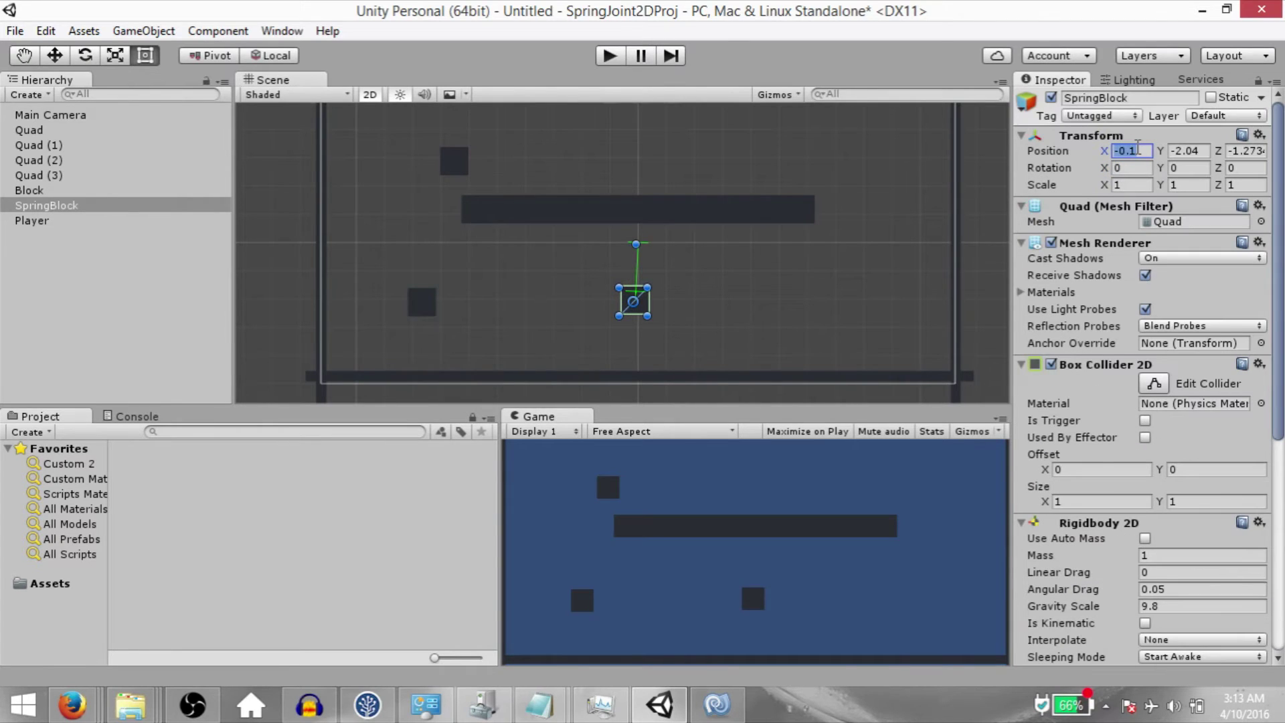
{"action": "scroll", "coordinate": [1125, 335], "scroll_direction": "down", "scroll_amount": 8}
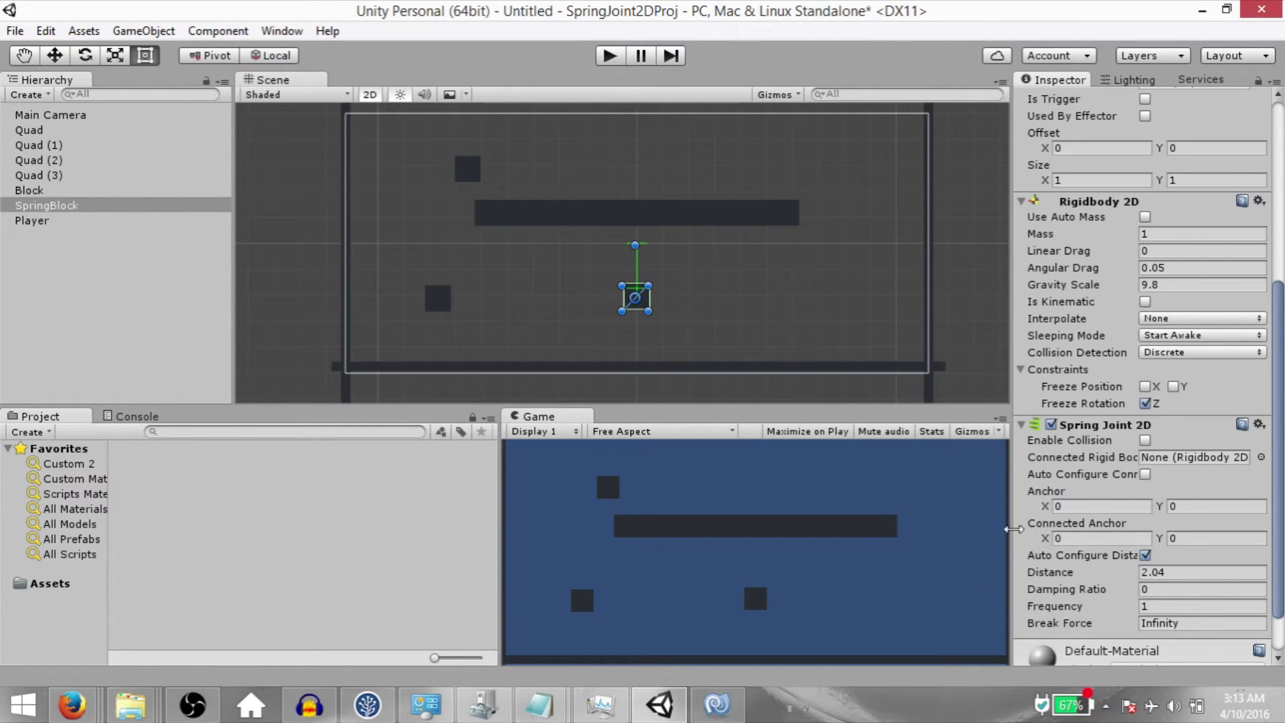
{"action": "scroll", "coordinate": [788, 252], "scroll_direction": "up", "scroll_amount": 3}
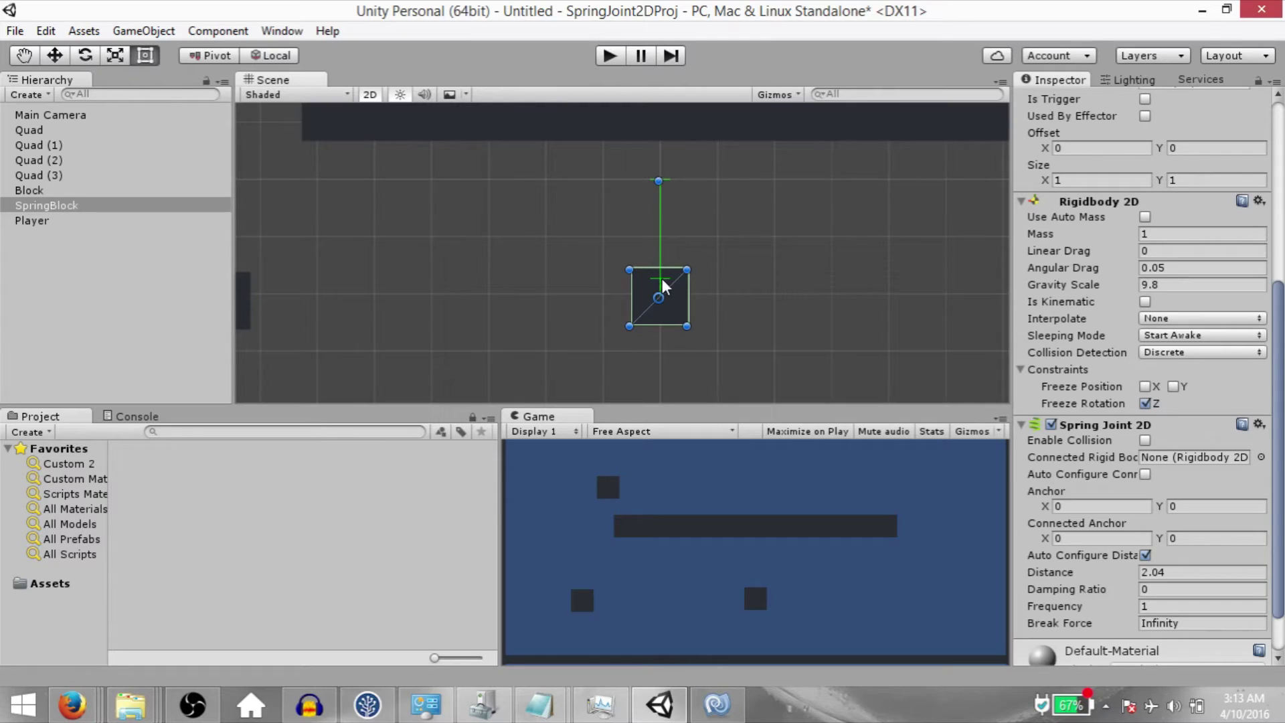
{"action": "scroll", "coordinate": [656, 182], "scroll_direction": "down", "scroll_amount": 2}
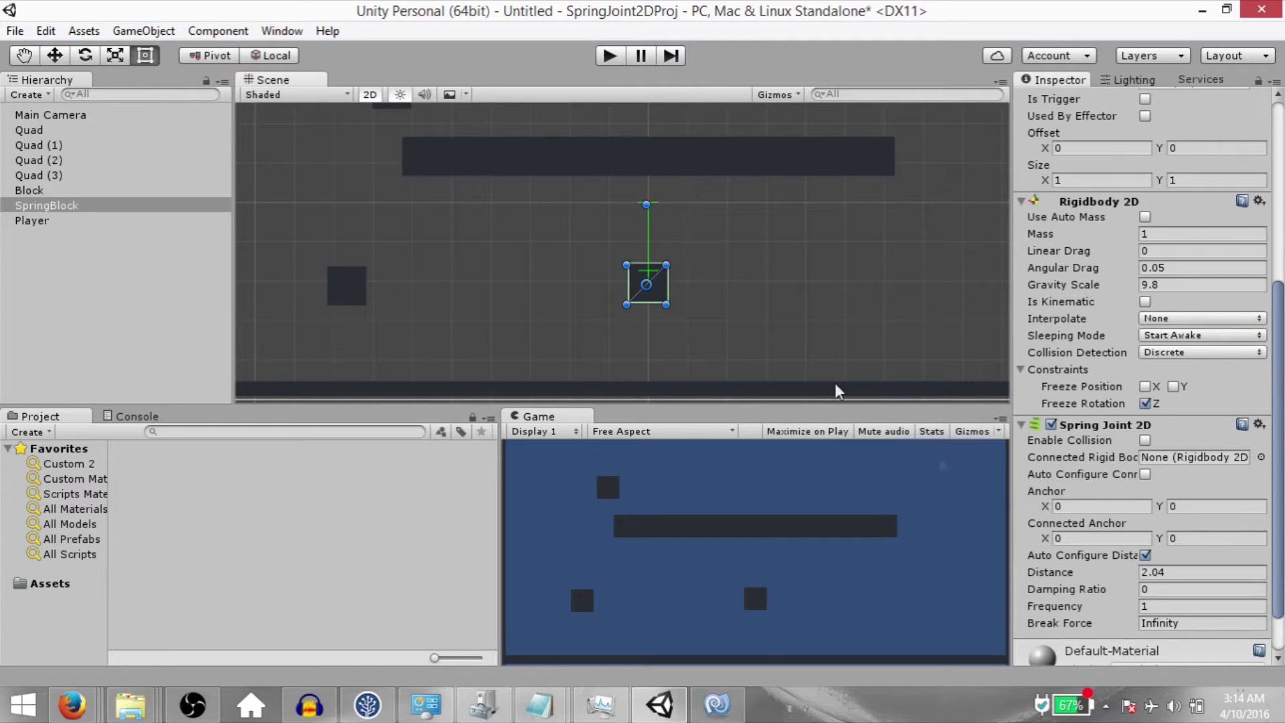
Step: Scrub the Spring Joint 2D Anchor to X 1.61, Y -0.02
{"action": "left_click", "coordinate": [1070, 506]}
{"action": "left_click", "coordinate": [1213, 507]}
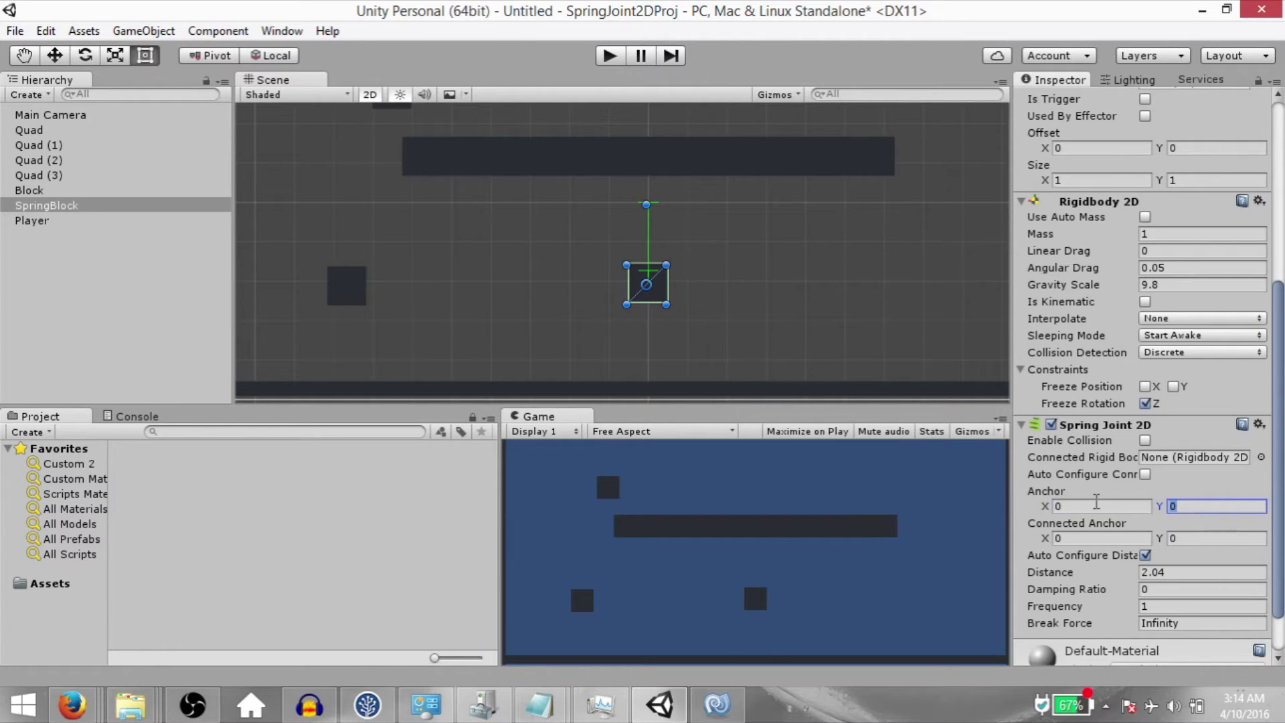
{"action": "left_click_drag", "start_coordinate": [1041, 509], "coordinate": [962, 493]}
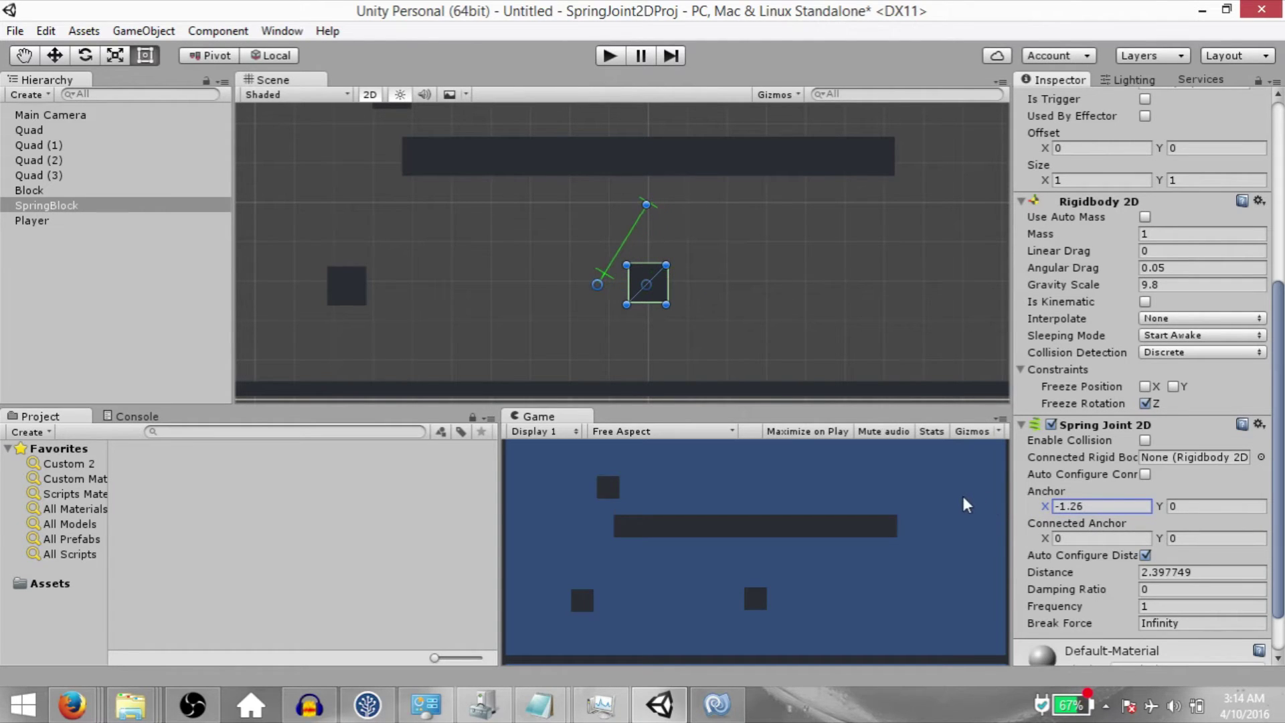
{"action": "left_click_drag", "start_coordinate": [1161, 508], "coordinate": [1123, 492]}
{"action": "left_click_drag", "start_coordinate": [1045, 506], "coordinate": [1031, 336]}
{"action": "scroll", "coordinate": [1031, 336], "scroll_direction": "down", "scroll_amount": 2}
{"action": "left_click_drag", "start_coordinate": [1053, 448], "coordinate": [1023, 448]}
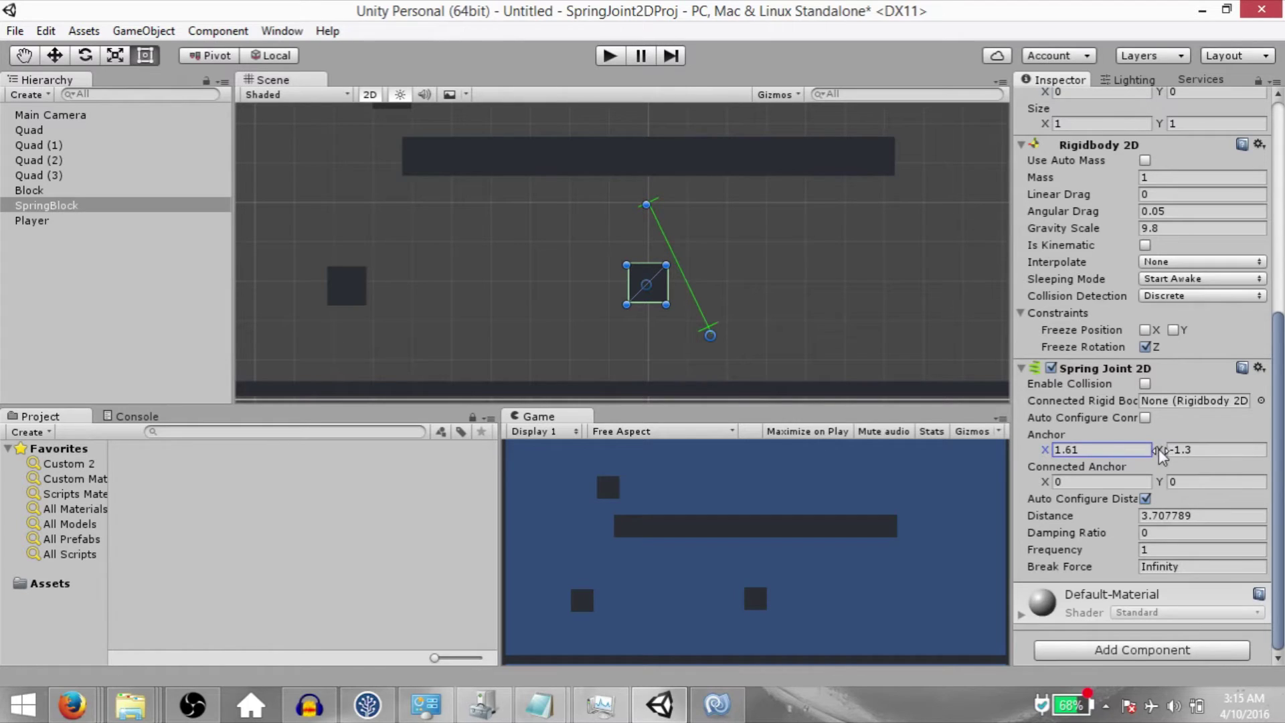
{"action": "left_click_drag", "start_coordinate": [1162, 455], "coordinate": [1198, 448]}
Step: Set the spring Frequency to 3 and play the scene to watch the block swing
{"action": "left_click", "coordinate": [1166, 550]}
{"action": "type", "text": "3"}
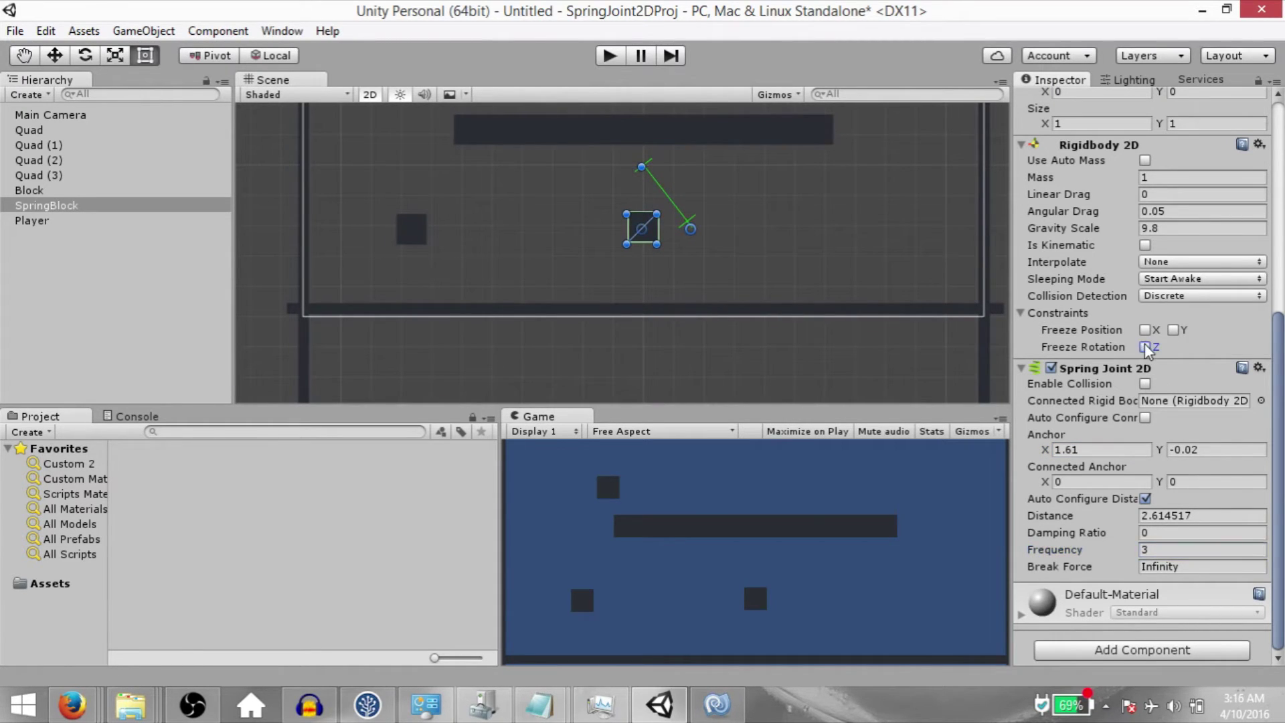
{"action": "left_click", "coordinate": [615, 57]}
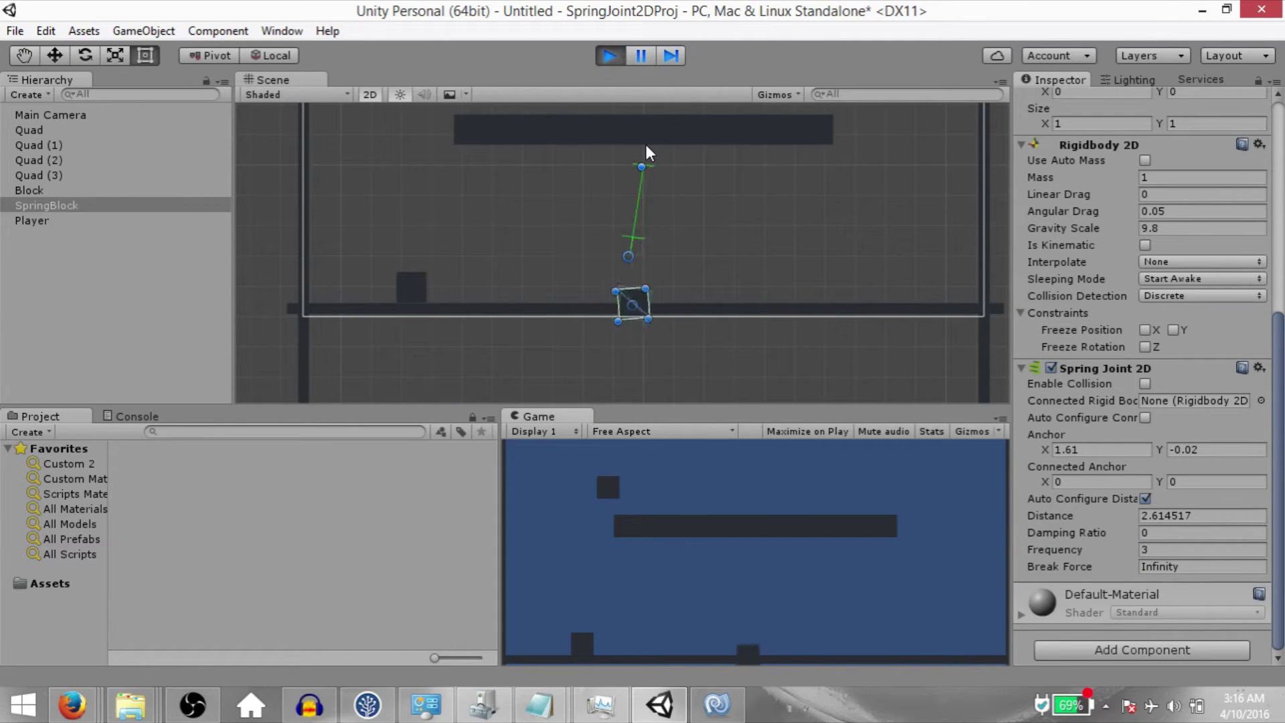
Step: Stop play and set the spring's Damping Ratio to 1
{"action": "left_click", "coordinate": [609, 55]}
{"action": "left_click", "coordinate": [1186, 573]}
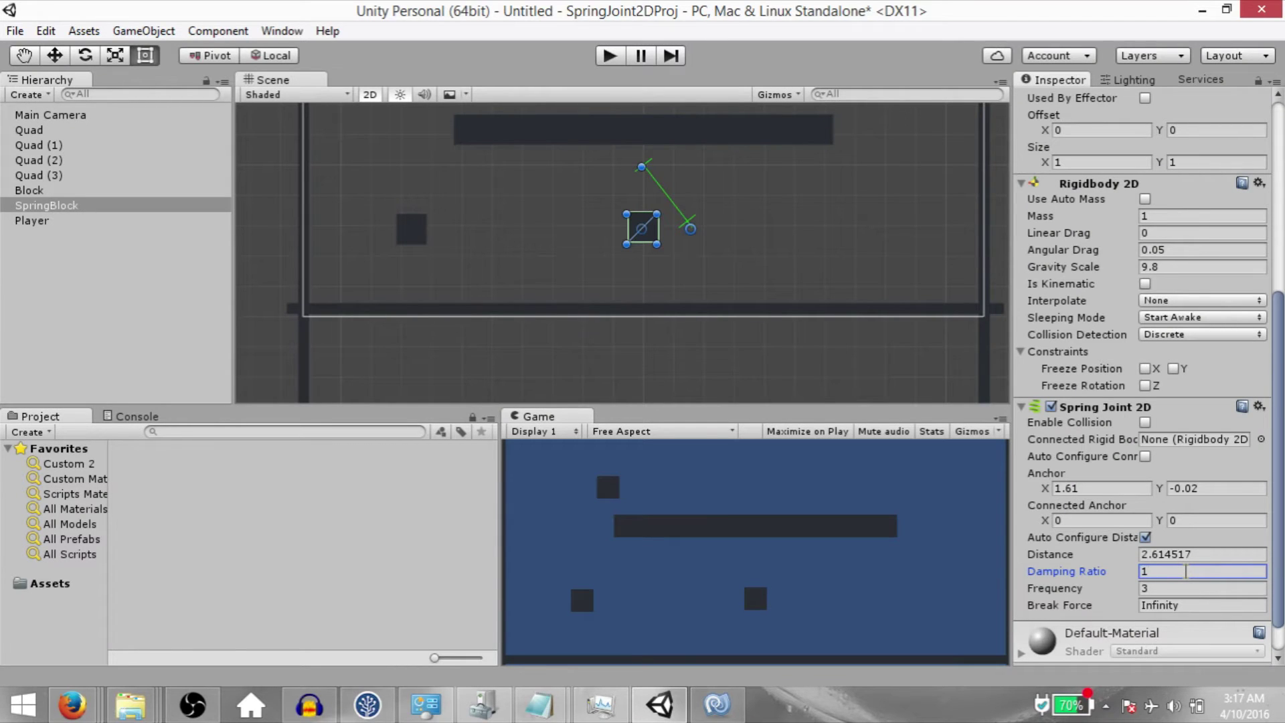
{"action": "type", "text": "1"}
{"action": "left_click", "coordinate": [697, 90]}
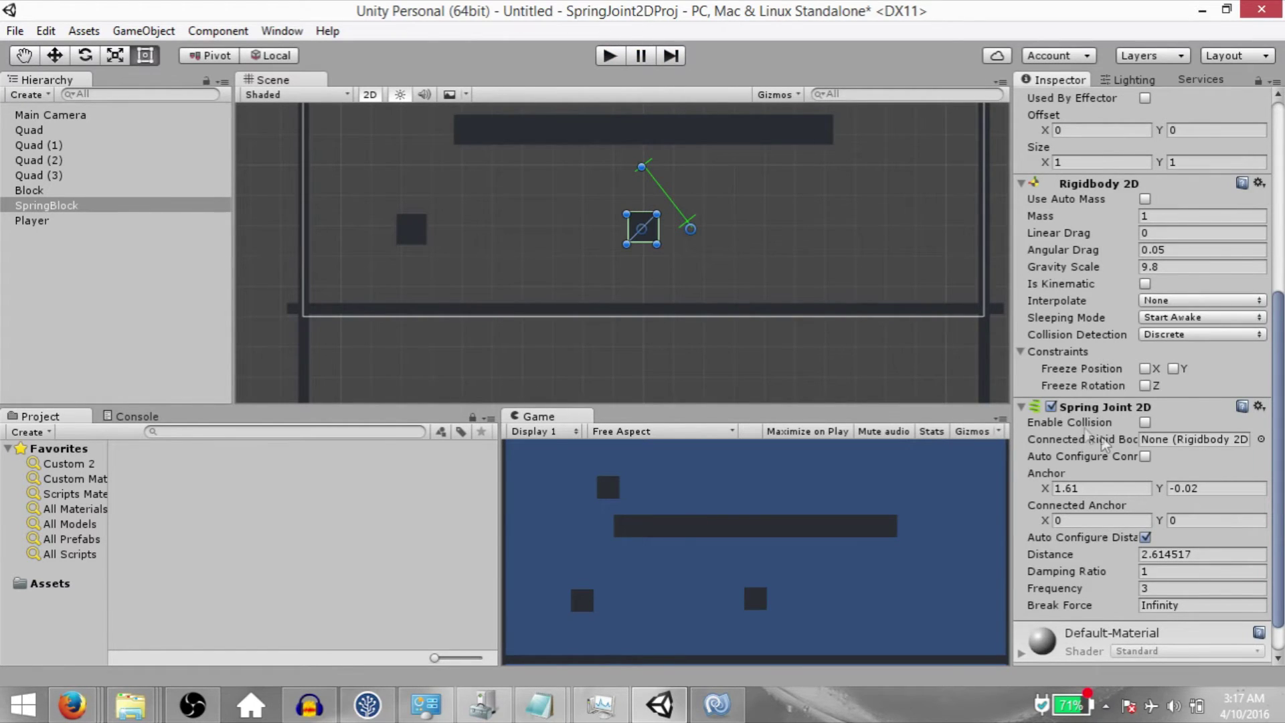
Step: Scrub the Connected Anchor X to -4.2 and zoom out the Scene view
{"action": "scroll", "coordinate": [1109, 443], "scroll_direction": "down", "scroll_amount": 1}
{"action": "scroll", "coordinate": [677, 252], "scroll_direction": "up", "scroll_amount": 1}
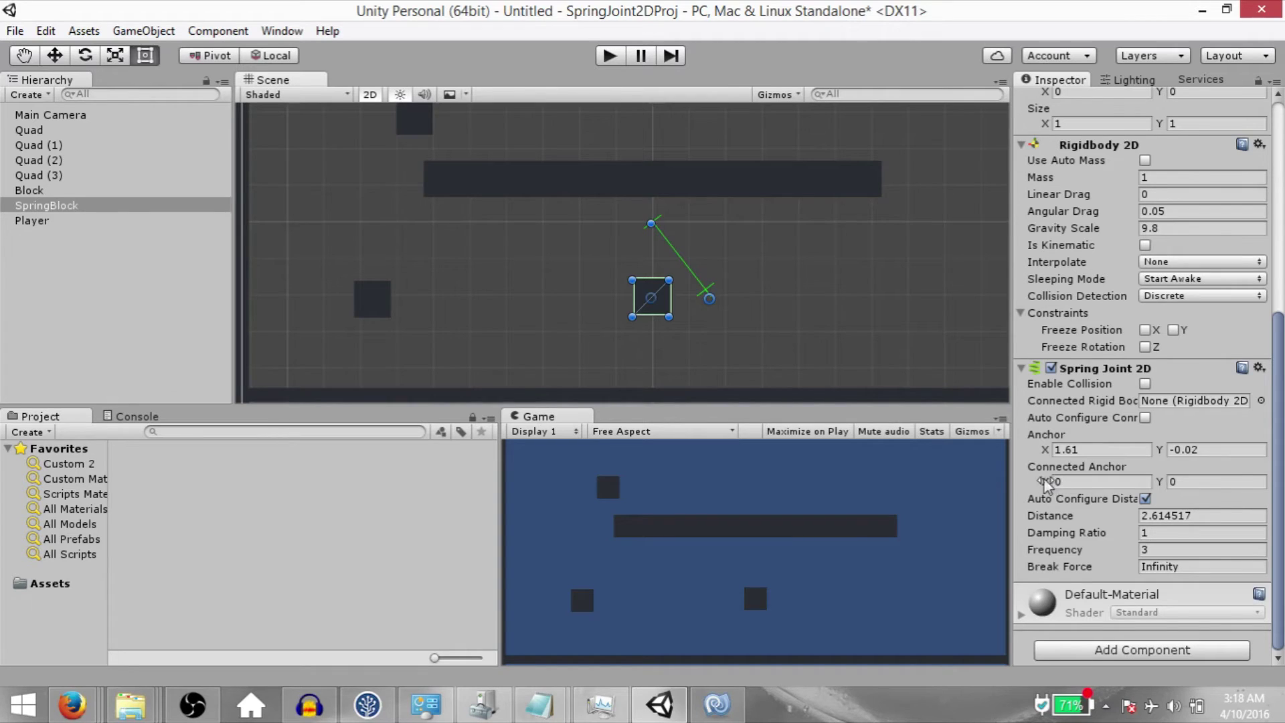
{"action": "left_click_drag", "start_coordinate": [1045, 481], "coordinate": [1170, 483]}
{"action": "left_click_drag", "start_coordinate": [1063, 525], "coordinate": [1116, 475]}
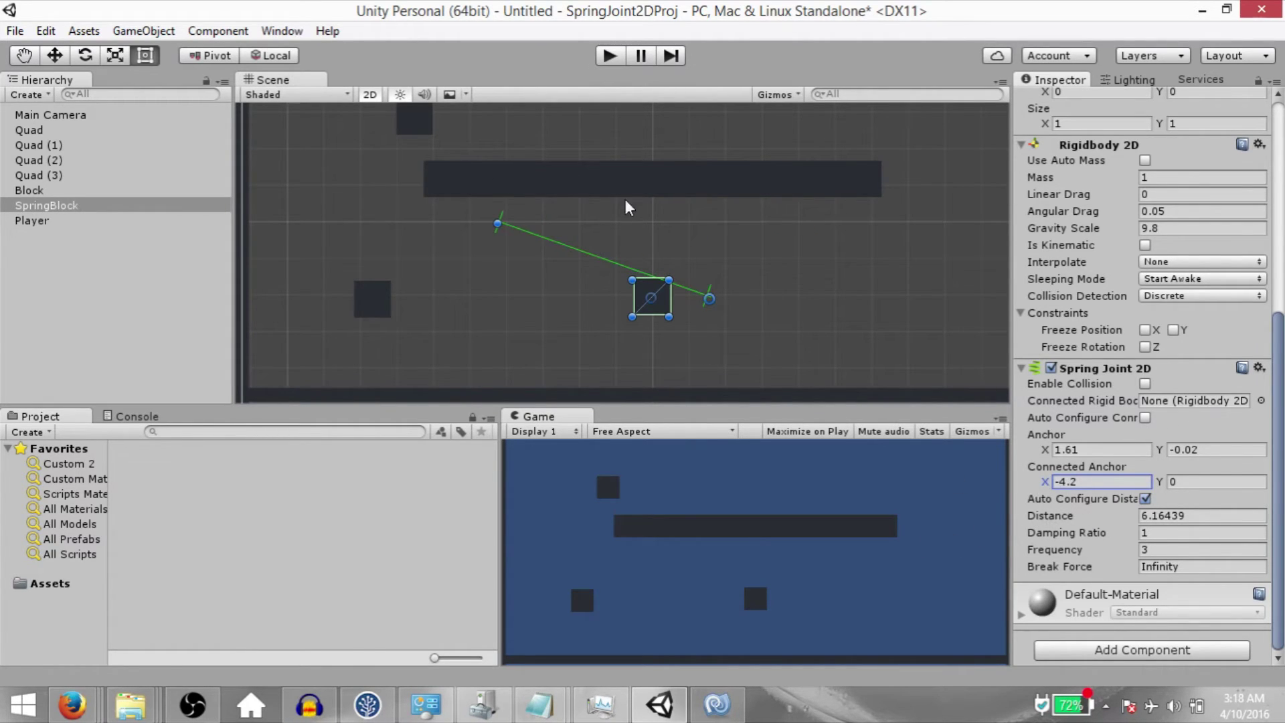
{"action": "scroll", "coordinate": [731, 241], "scroll_direction": "down", "scroll_amount": 2}
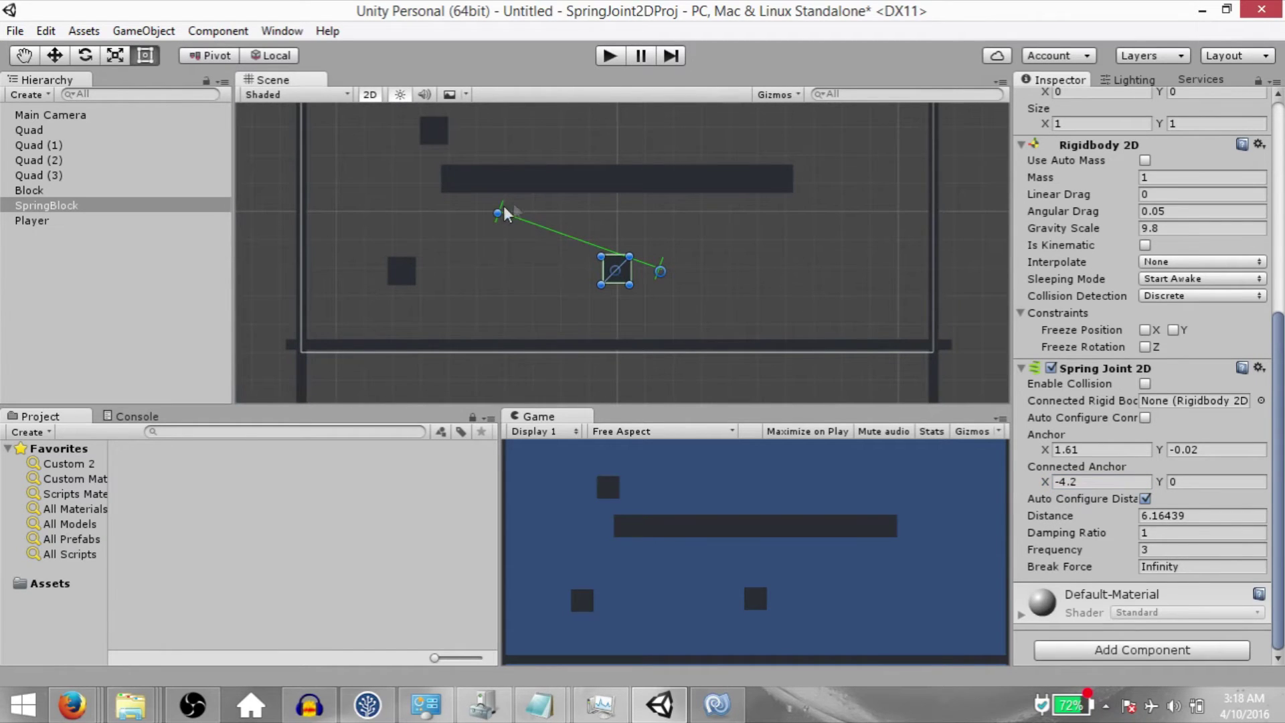
Step: Run a quick play test following the falling block, then stop it
{"action": "left_click", "coordinate": [608, 55]}
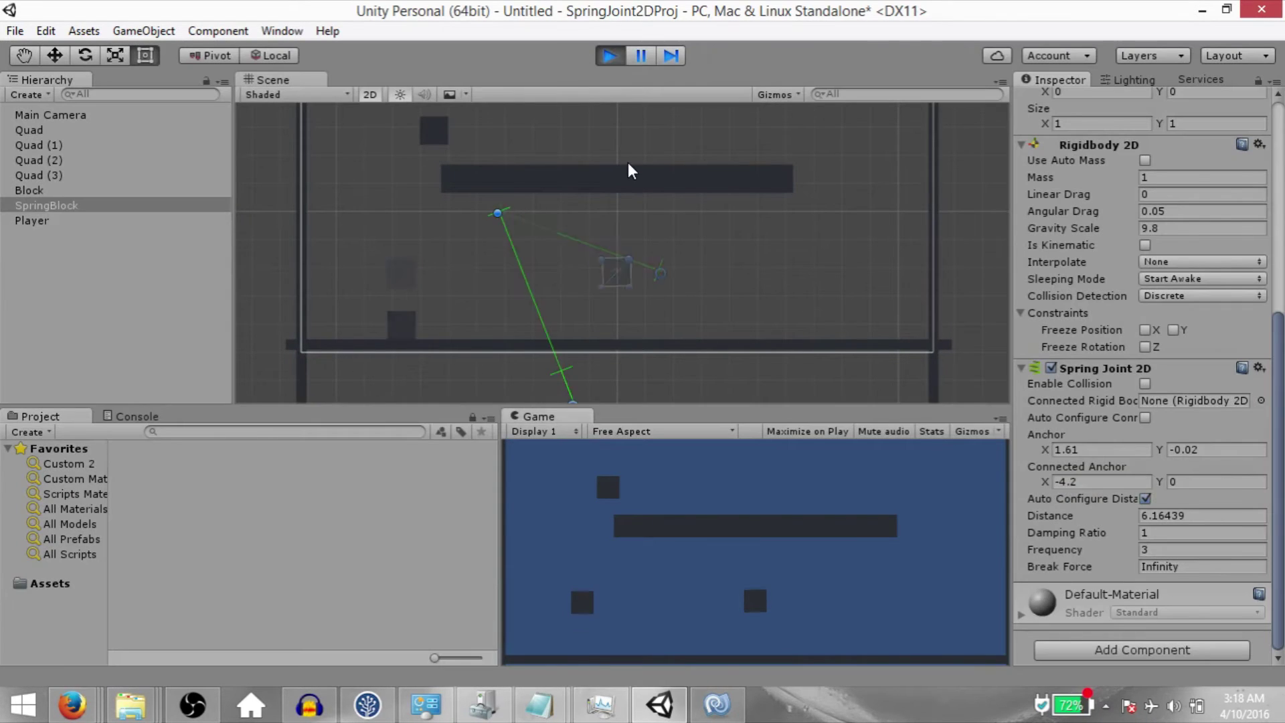
{"action": "middle_click_drag", "start_coordinate": [654, 264], "coordinate": [646, 188]}
{"action": "key", "text": "ctrl+p"}
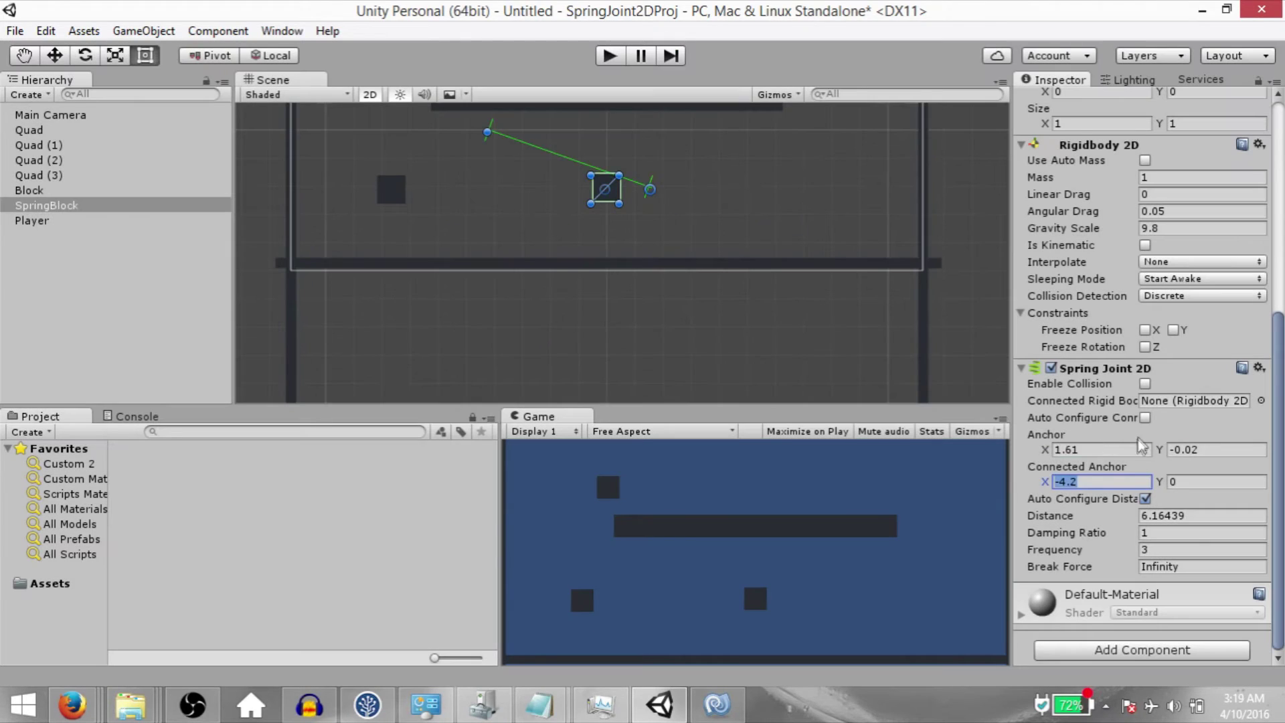
Step: Set Anchor X, Anchor Y and Connected Anchor X to 0 so the spring points straight up
{"action": "left_click", "coordinate": [1117, 450]}
{"action": "type", "text": "0"}
{"action": "left_click", "coordinate": [1211, 450]}
{"action": "type", "text": "0"}
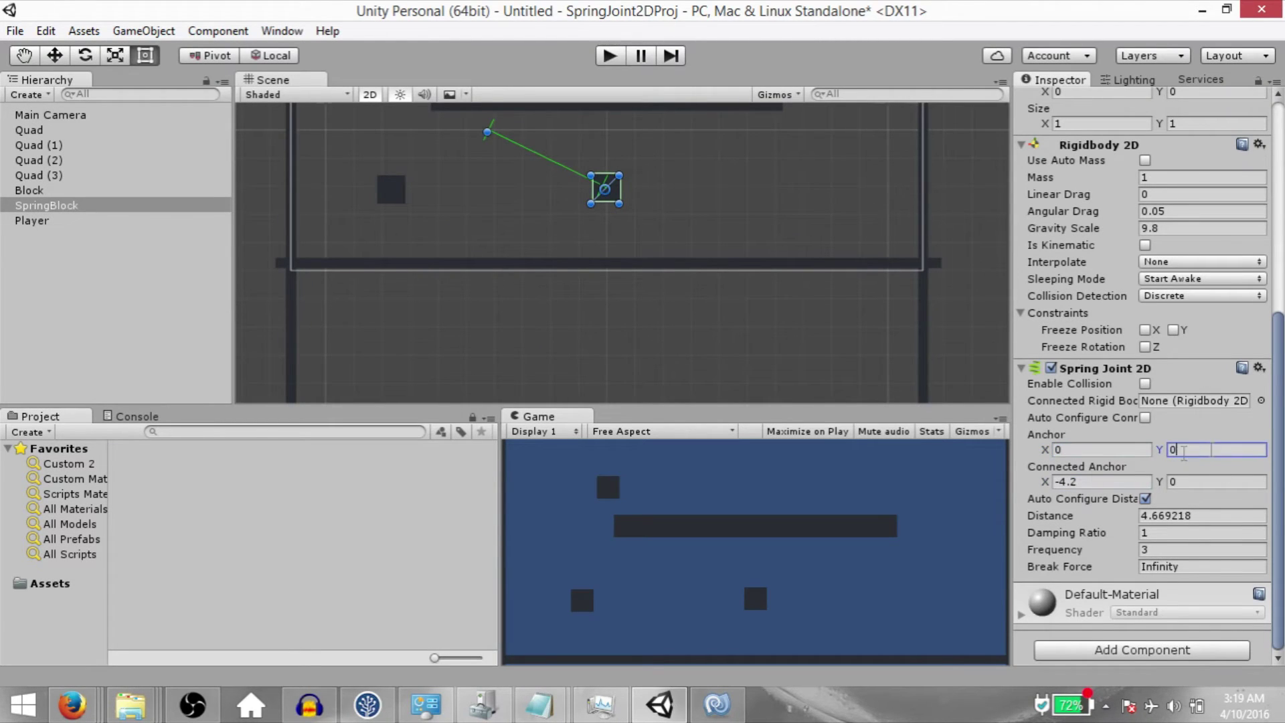
{"action": "left_click", "coordinate": [1092, 479]}
{"action": "type", "text": "0"}
{"action": "middle_click_drag", "start_coordinate": [864, 213], "coordinate": [879, 287]}
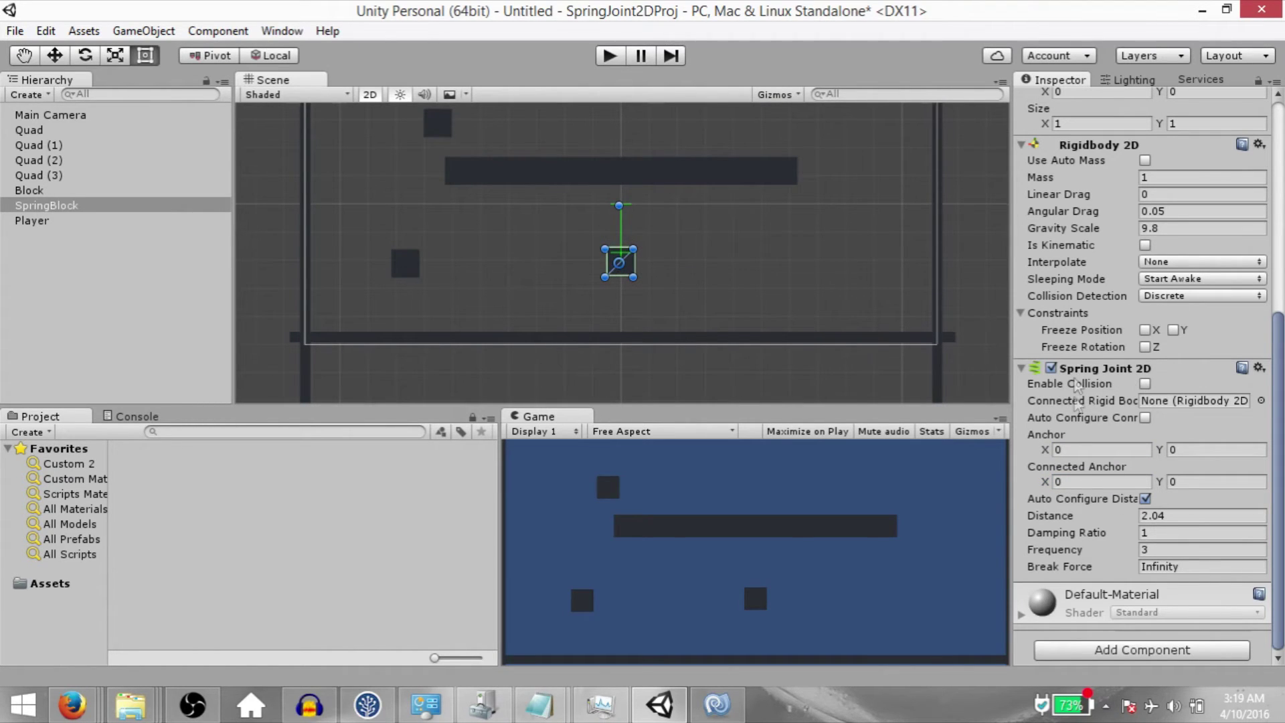
{"action": "left_click", "coordinate": [30, 191]}
{"action": "left_click", "coordinate": [30, 208]}
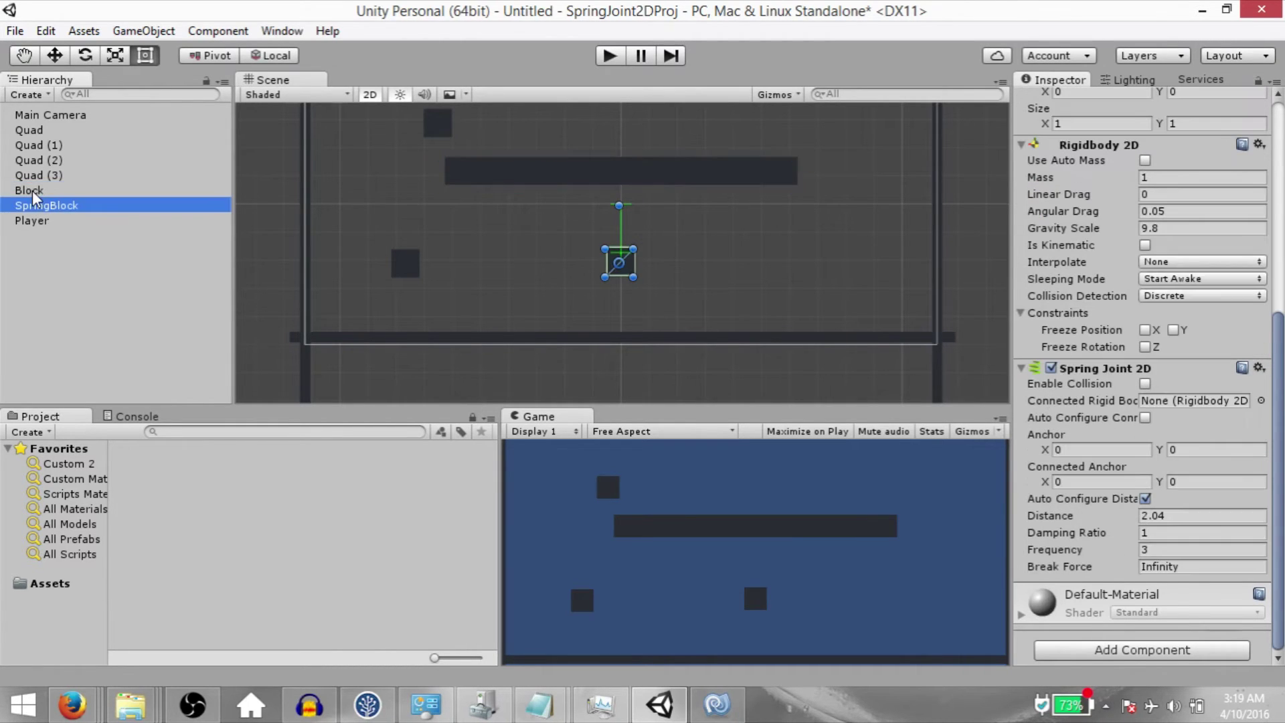
Step: Assign Block as the spring's Connected Rigid Body and move the Block bar left to X -4.45
{"action": "left_click_drag", "start_coordinate": [32, 190], "coordinate": [1194, 400]}
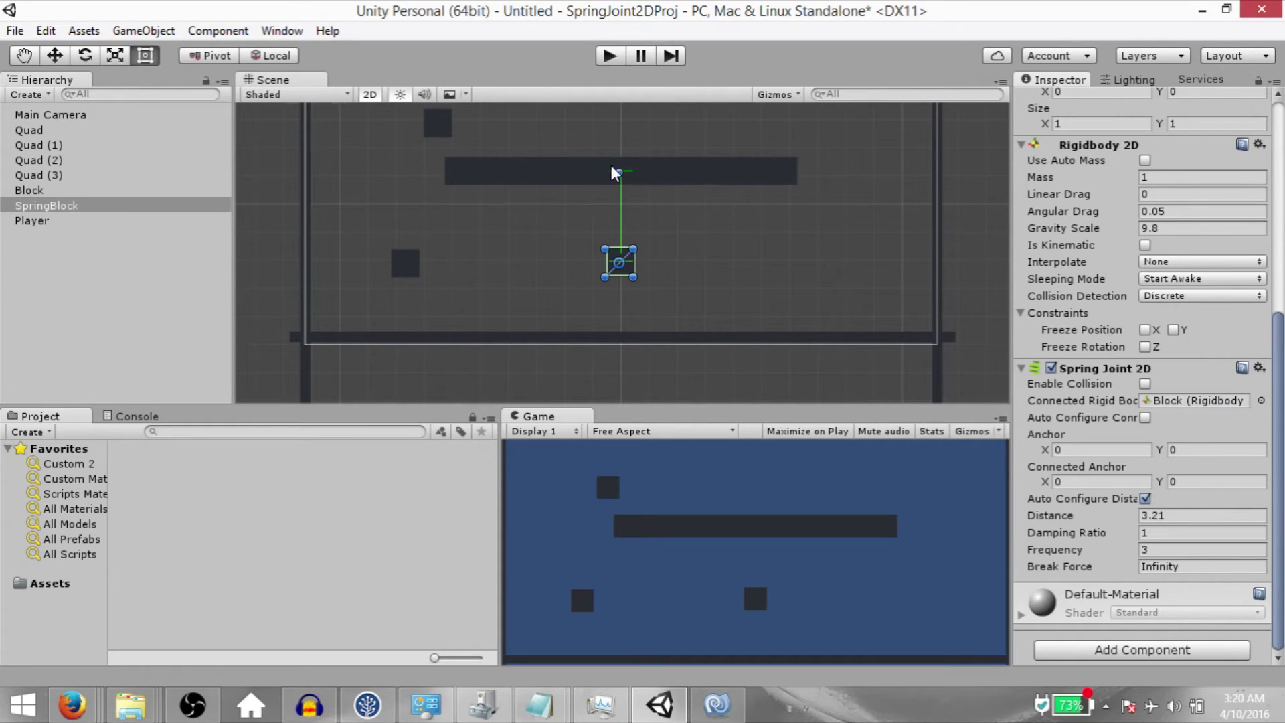
{"action": "mouse_move", "coordinate": [1043, 480]}
{"action": "left_mouse_down"}
{"action": "mouse_move", "coordinate": [1071, 489]}
{"action": "mouse_move", "coordinate": [1034, 492]}
{"action": "mouse_move", "coordinate": [1058, 488]}
{"action": "left_mouse_up"}
{"action": "double_click", "coordinate": [1194, 400]}
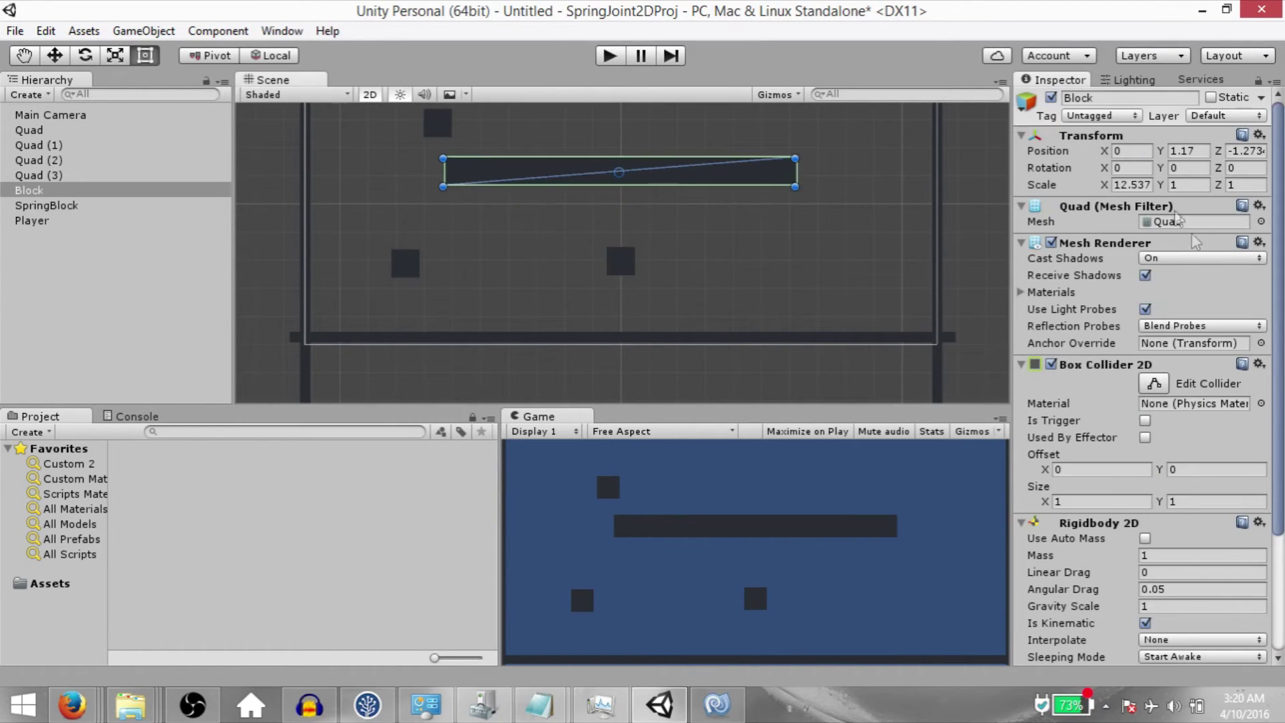
{"action": "key", "text": "w"}
{"action": "left_click_drag", "start_coordinate": [693, 173], "coordinate": [571, 173]}
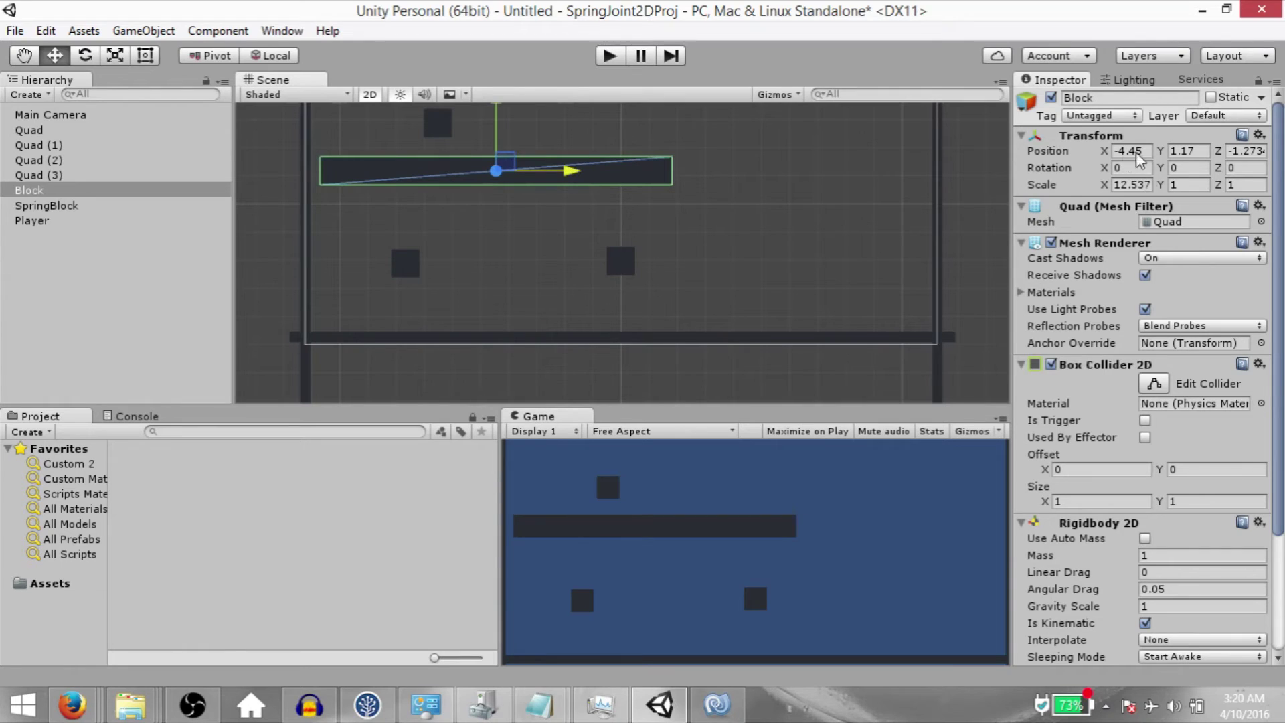
{"action": "left_click", "coordinate": [616, 259]}
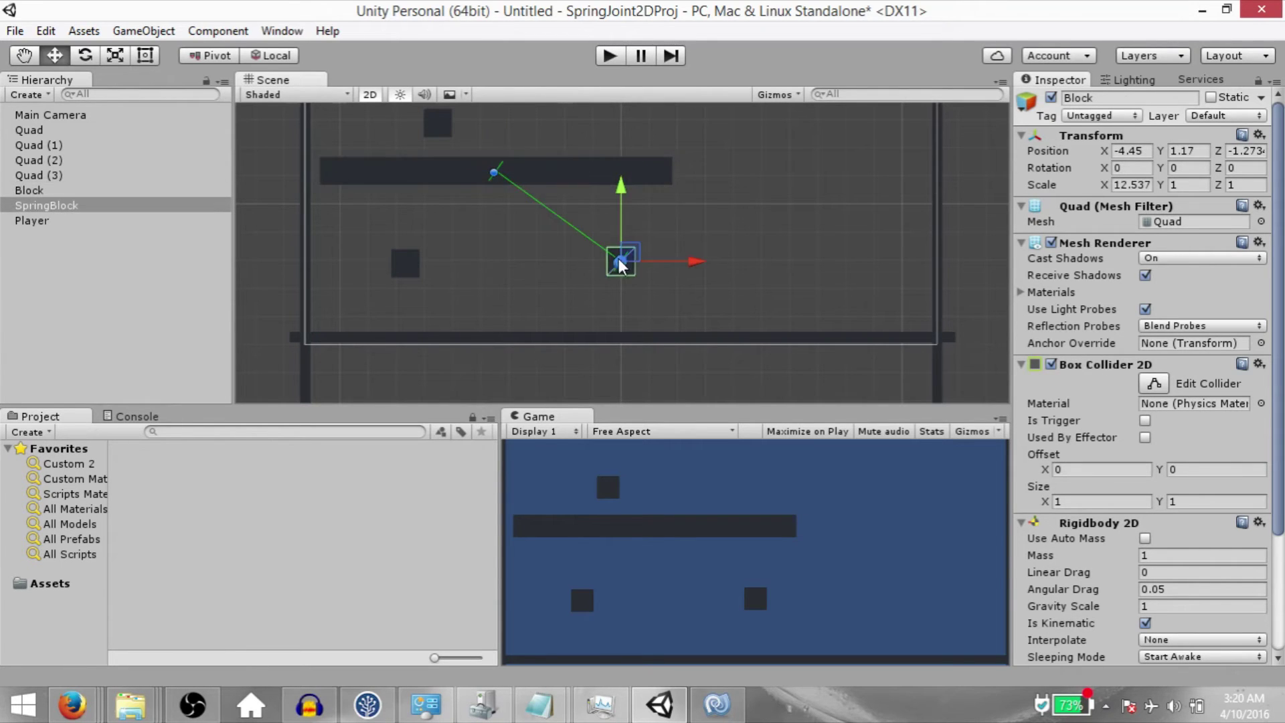
{"action": "scroll", "coordinate": [1189, 498], "scroll_direction": "down", "scroll_amount": 6}
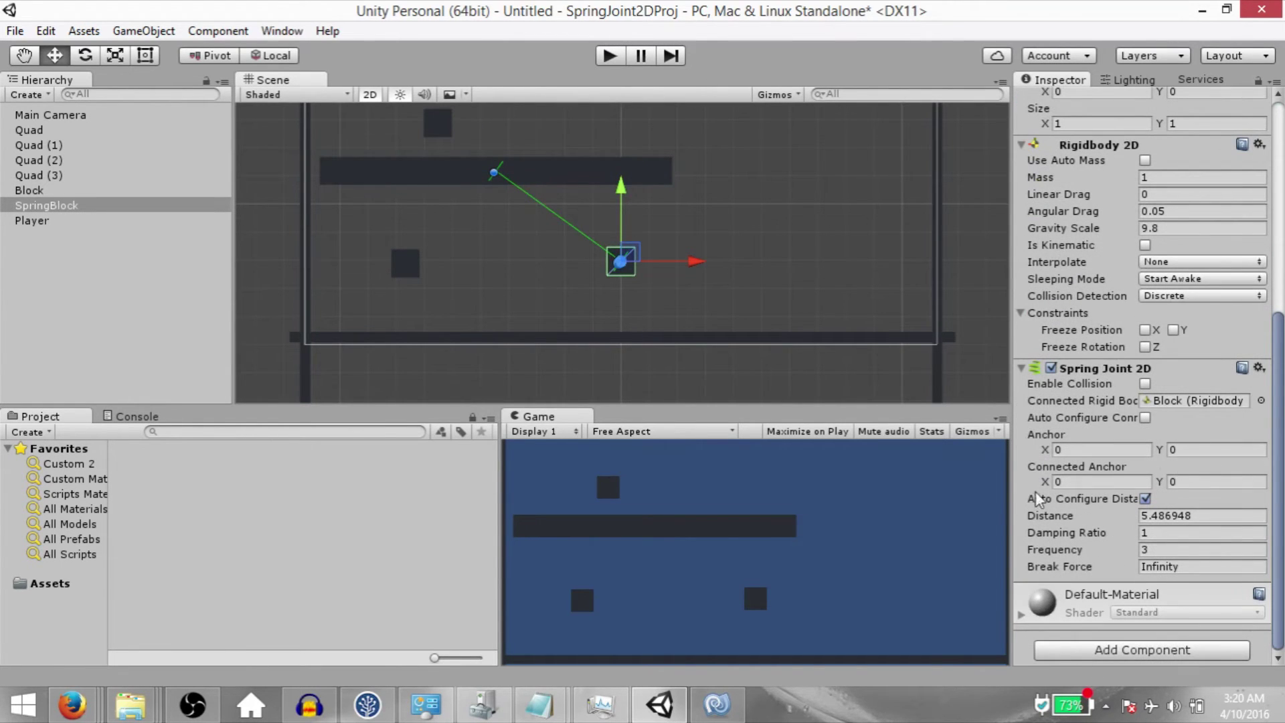
Step: Shift the Connected Anchor X, drag SpringBlock up-left toward the Block bar, and play the scene
{"action": "left_click", "coordinate": [1085, 480]}
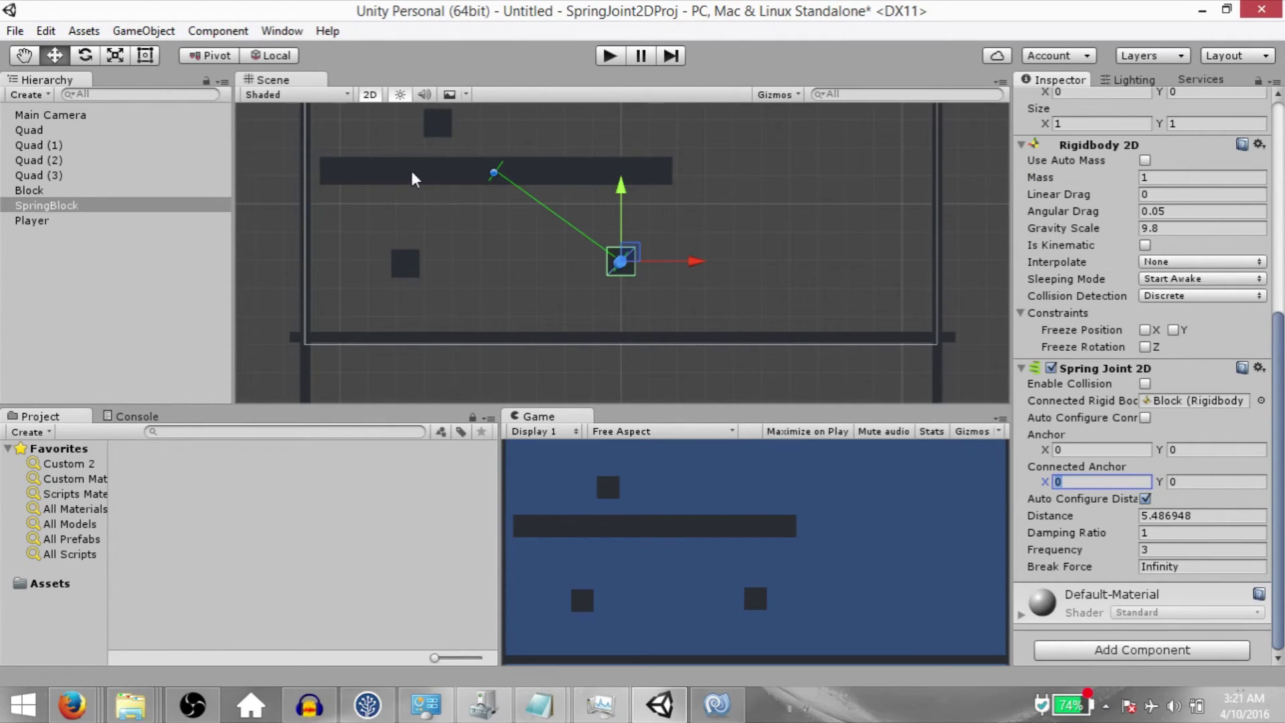
{"action": "left_click_drag", "start_coordinate": [1045, 482], "coordinate": [1073, 482]}
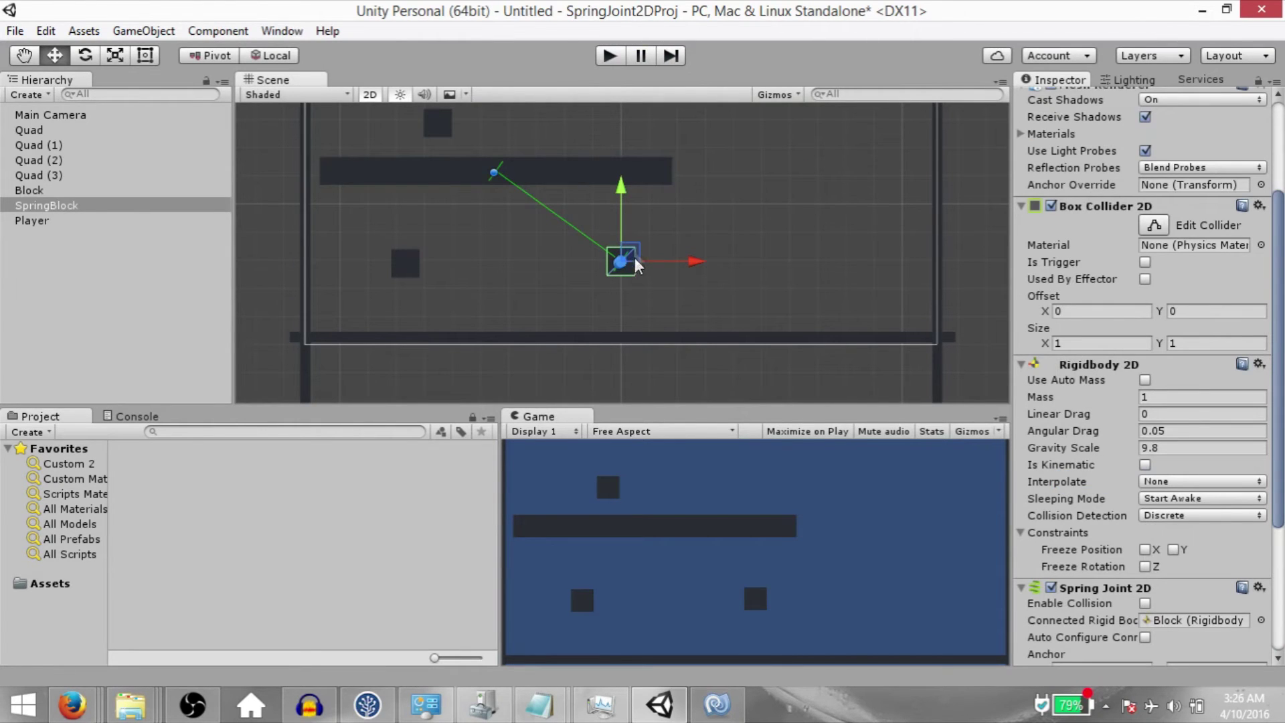
{"action": "left_click_drag", "start_coordinate": [629, 254], "coordinate": [622, 254]}
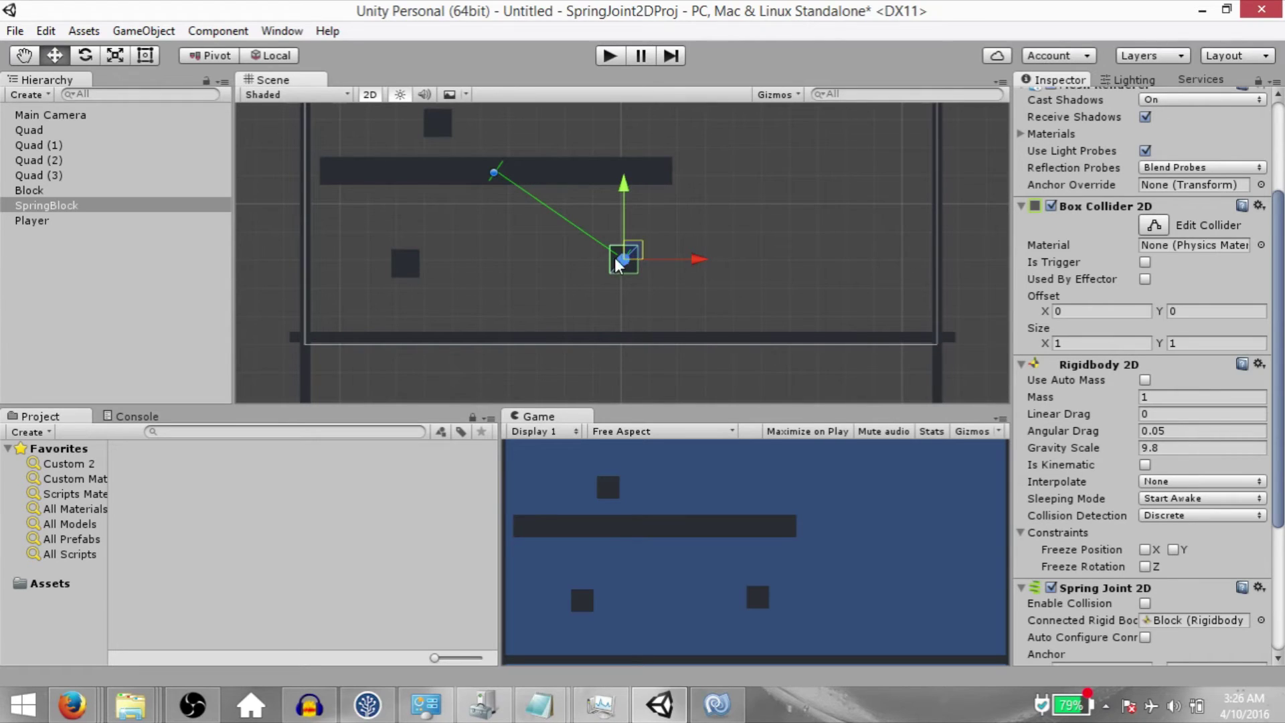
{"action": "left_click_drag", "start_coordinate": [617, 256], "coordinate": [561, 216]}
{"action": "left_click", "coordinate": [610, 55]}
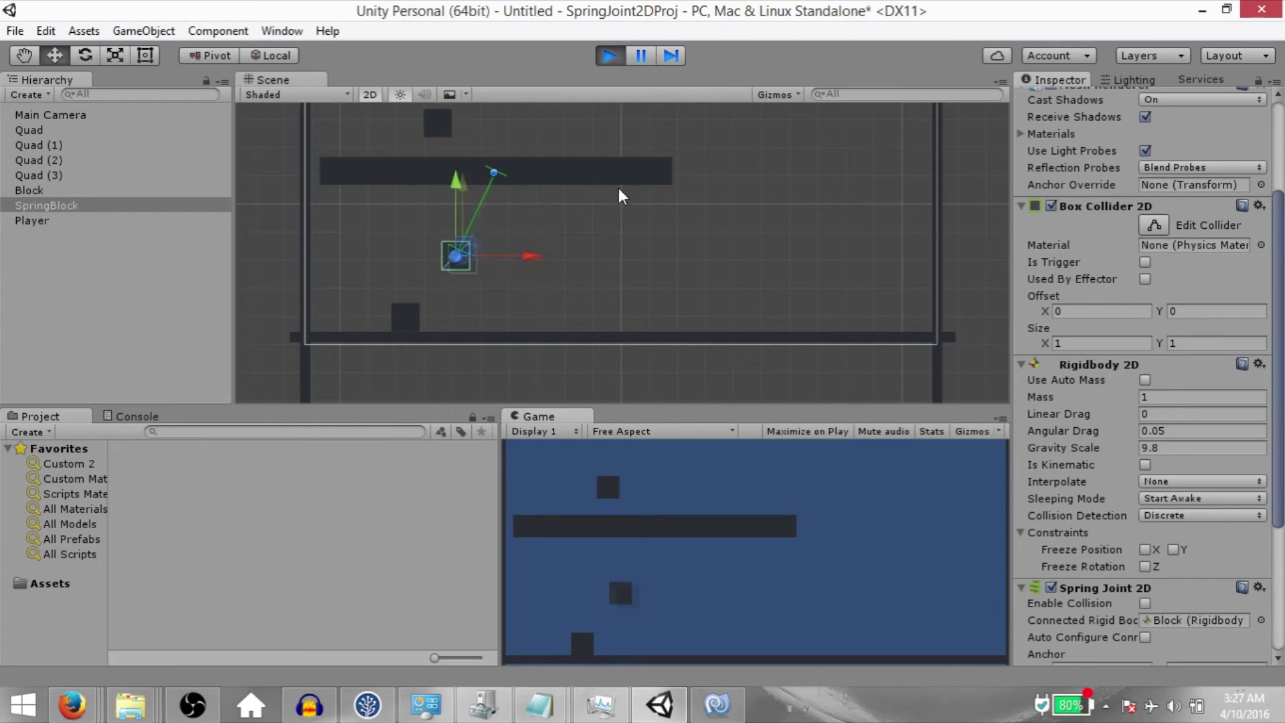
Step: In play mode, drag the Block bar left and right to swing the SpringBlock, then stop
{"action": "left_click", "coordinate": [592, 176]}
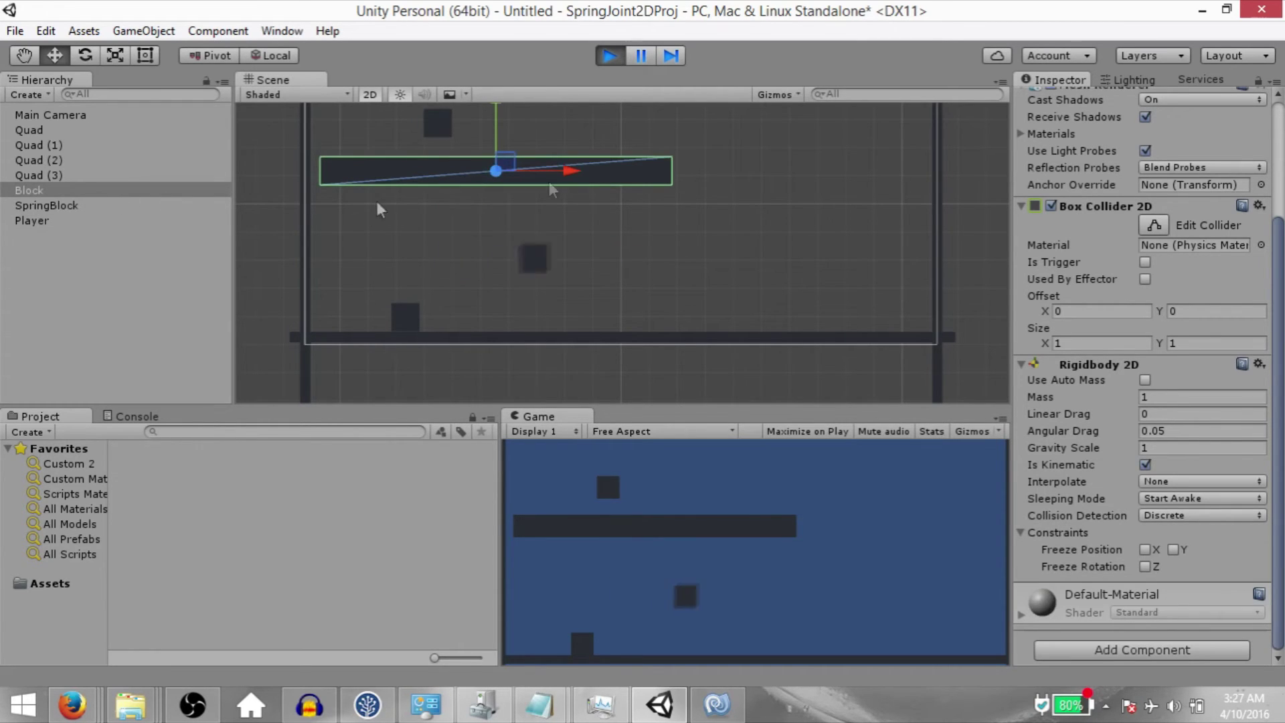
{"action": "left_click_drag", "start_coordinate": [507, 162], "coordinate": [649, 182]}
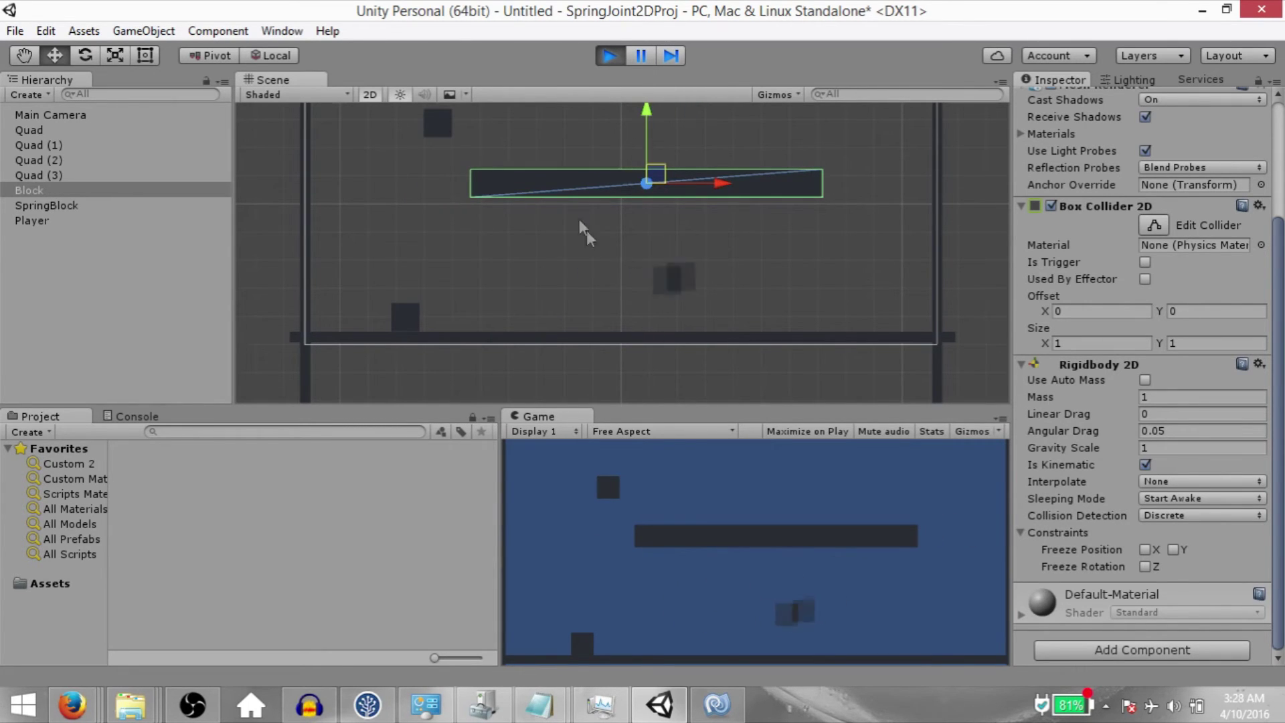
{"action": "left_click_drag", "start_coordinate": [656, 179], "coordinate": [708, 177]}
{"action": "left_click", "coordinate": [610, 56]}
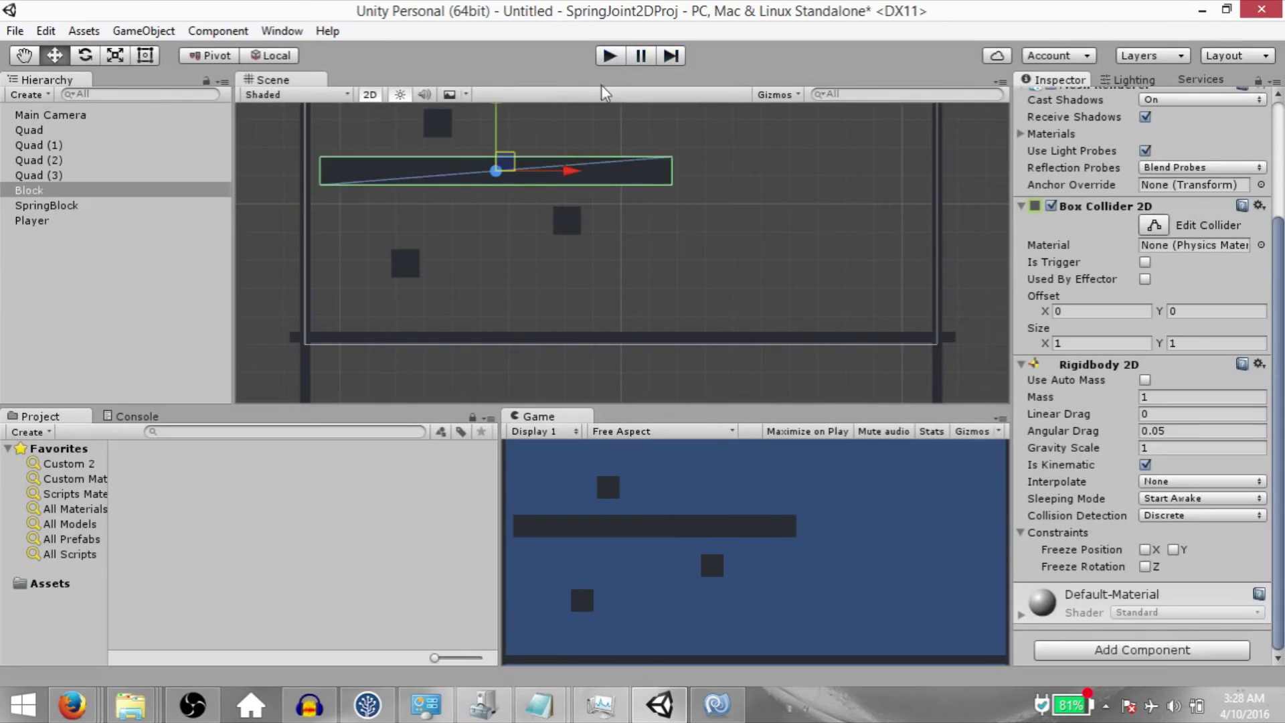
Step: Replay the scene and drag the Block bar around again to swing the SpringBlock
{"action": "left_click", "coordinate": [494, 175]}
{"action": "key", "text": "ctrl+p"}
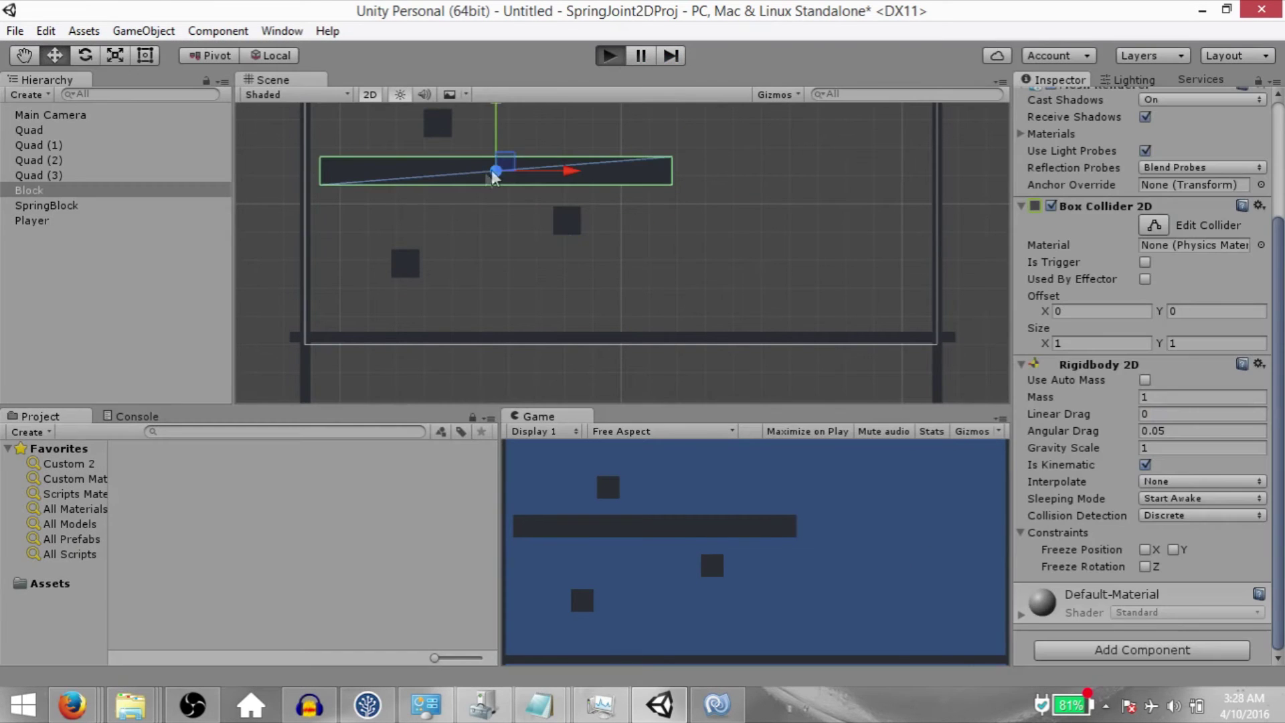
{"action": "left_click_drag", "start_coordinate": [501, 158], "coordinate": [738, 129]}
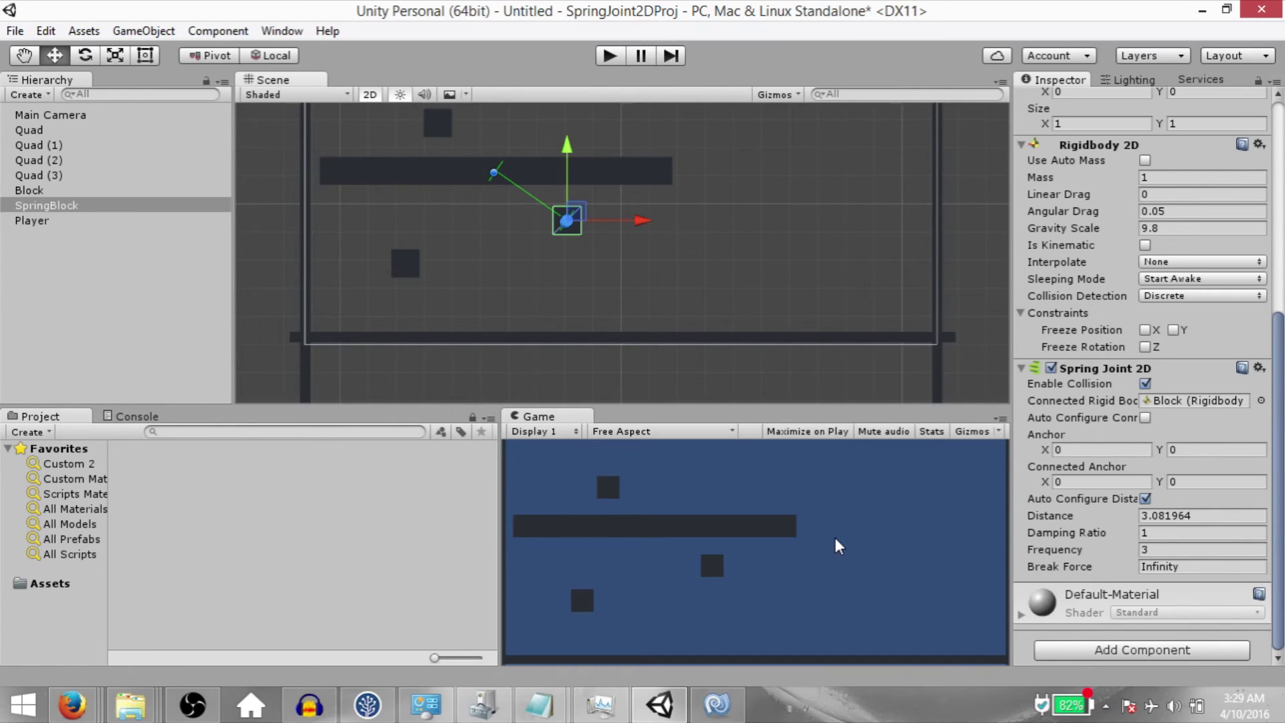
Step: Turn on Auto Configure Connected Anchor and recentre the Scene view on the SpringBlock
{"action": "left_click", "coordinate": [1145, 418]}
{"action": "scroll", "coordinate": [624, 218], "scroll_direction": "up", "scroll_amount": 3}
{"action": "key", "text": "r"}
{"action": "key", "text": "t"}
{"action": "middle_click_drag", "start_coordinate": [495, 199], "coordinate": [766, 284]}
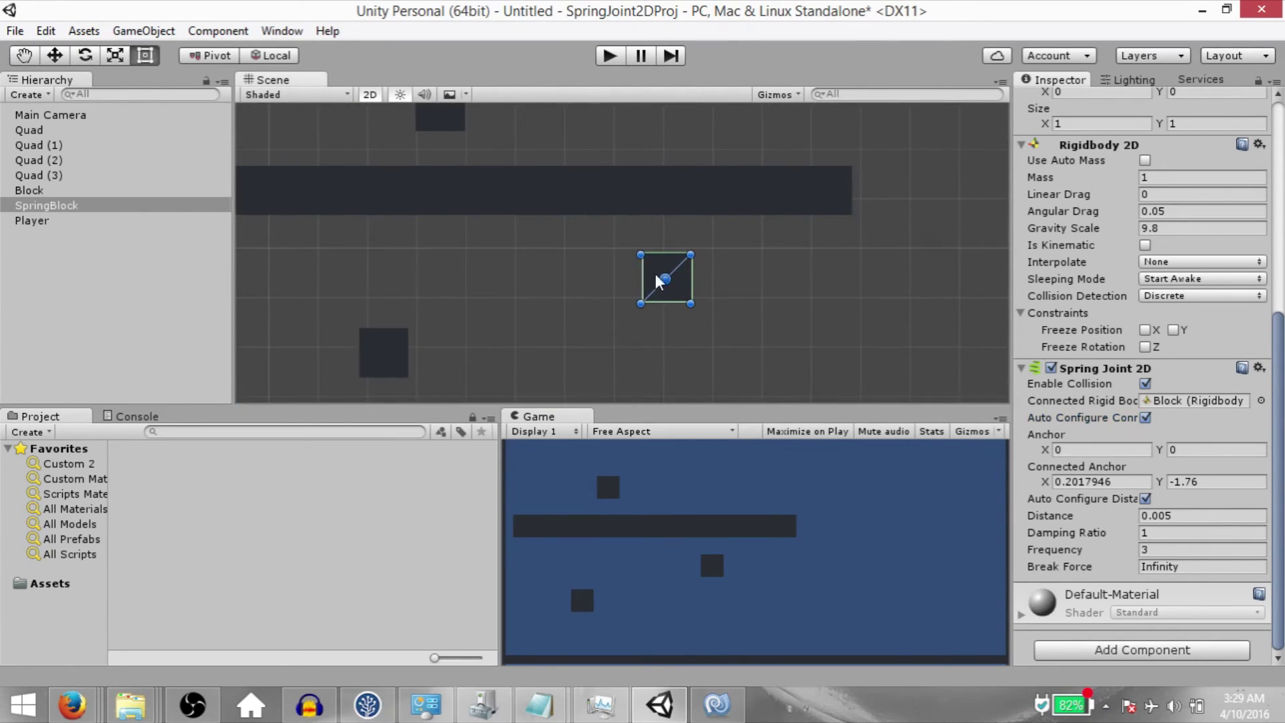
{"action": "scroll", "coordinate": [562, 271], "scroll_direction": "down", "scroll_amount": 2}
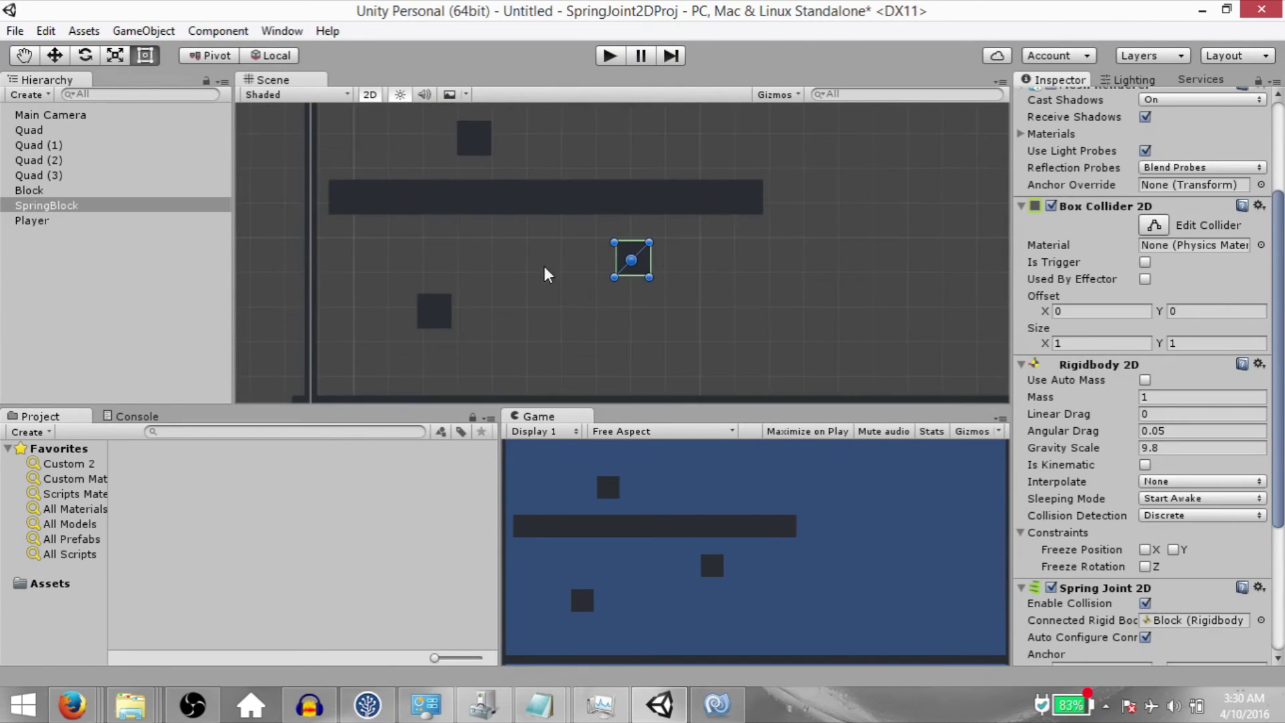
{"action": "scroll", "coordinate": [1164, 495], "scroll_direction": "down", "scroll_amount": 2}
{"action": "scroll", "coordinate": [1163, 566], "scroll_direction": "down", "scroll_amount": 4}
Step: Set the spring Frequency to 3, reselect SpringBlock, and play the scene
{"action": "left_click", "coordinate": [1181, 599]}
{"action": "type", "text": "3"}
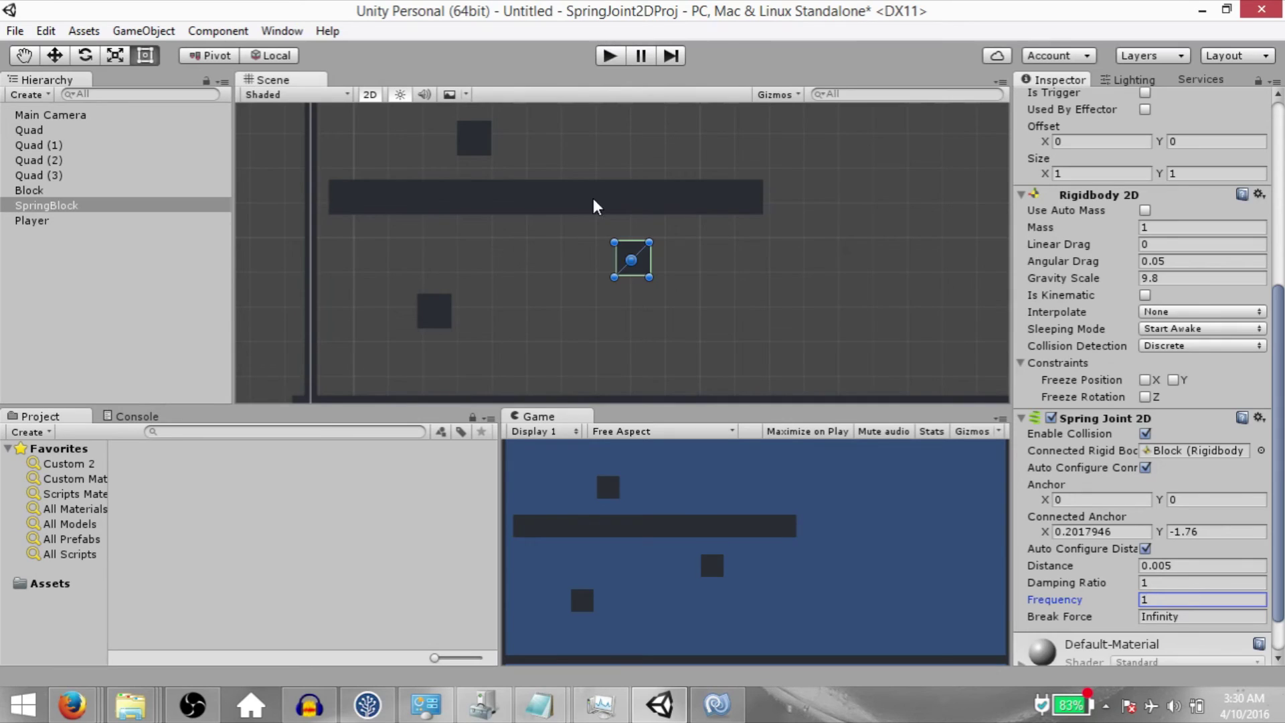
{"action": "left_click", "coordinate": [593, 198]}
{"action": "left_click", "coordinate": [632, 269]}
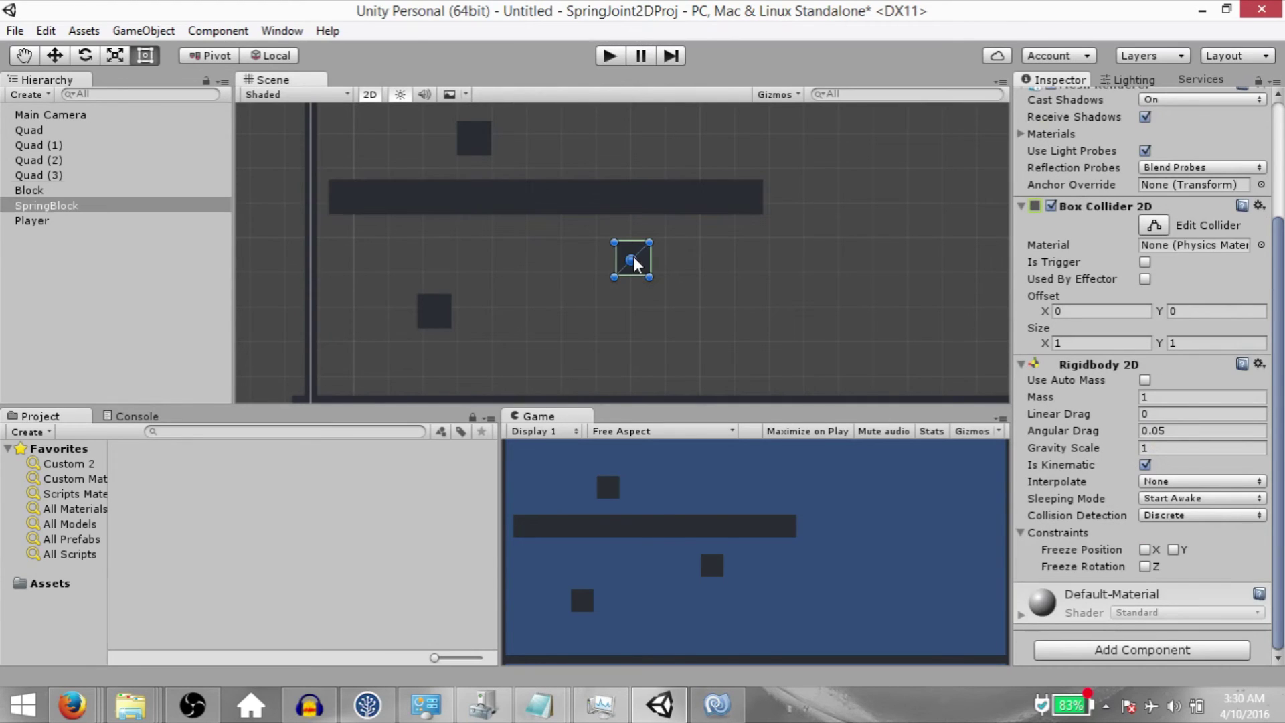
{"action": "left_click", "coordinate": [610, 60]}
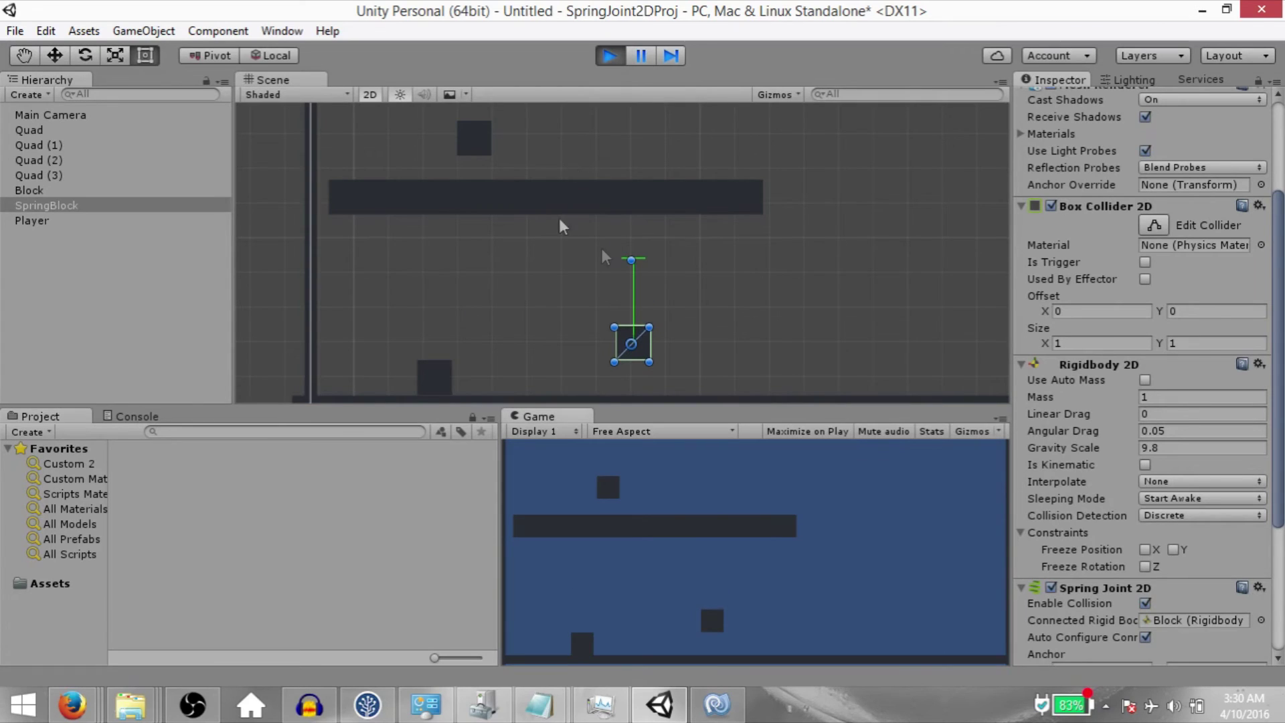
Step: During play, drag the Block bar right, left and upward so the SpringBlock swings beneath it
{"action": "left_click", "coordinate": [623, 211]}
{"action": "left_click_drag", "start_coordinate": [624, 192], "coordinate": [741, 184]}
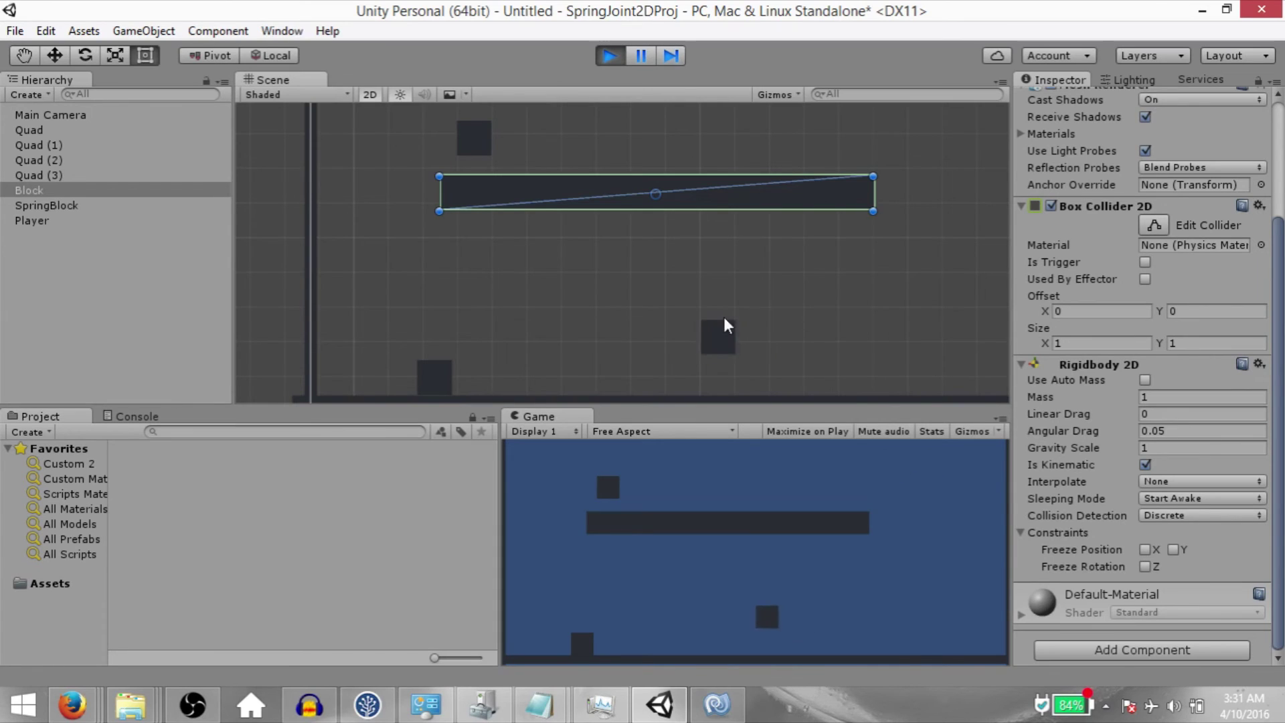
{"action": "left_click_drag", "start_coordinate": [829, 199], "coordinate": [807, 173]}
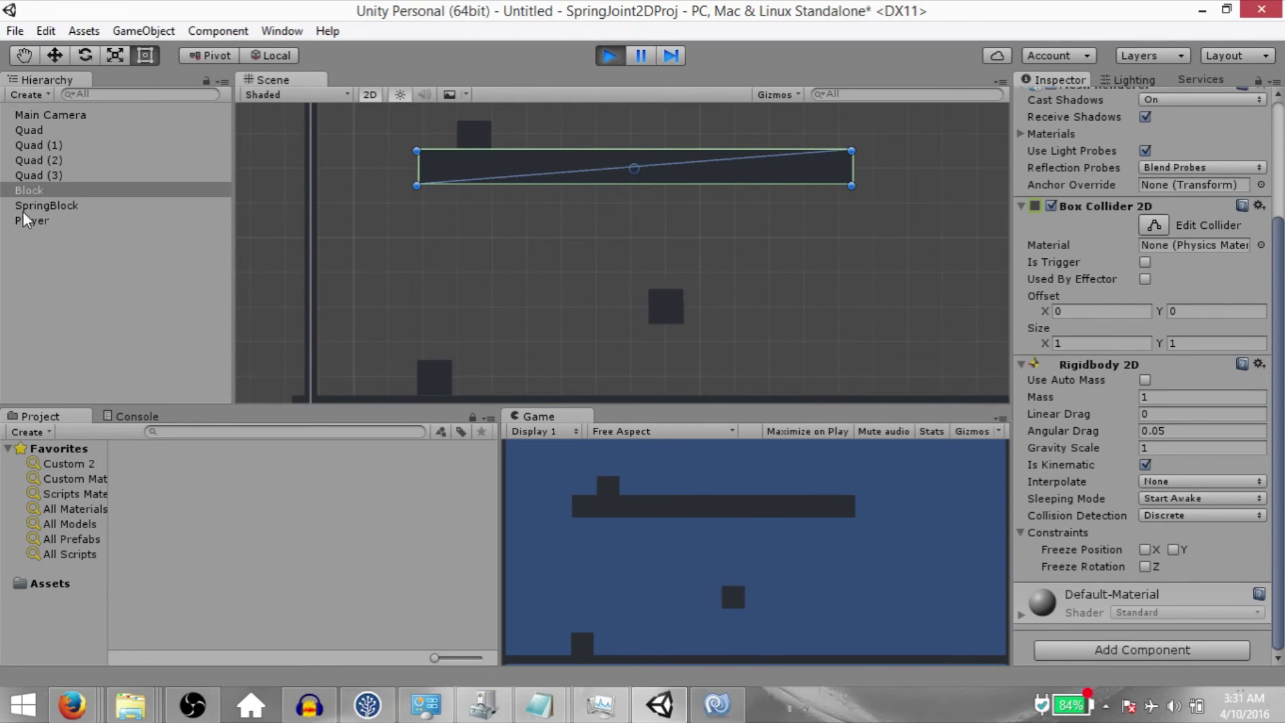